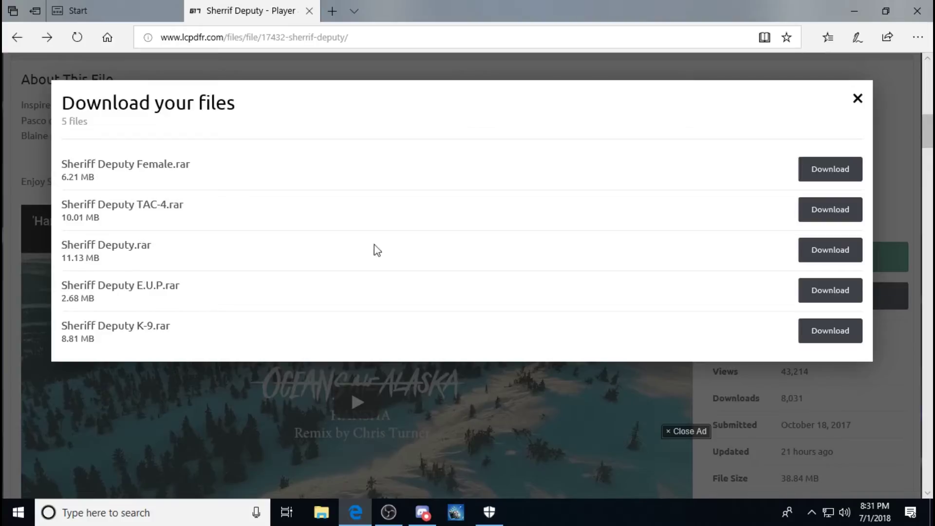
Download and save Sheriff Deputy.rar from the file list, and show it in its download folder.
click(822, 256)
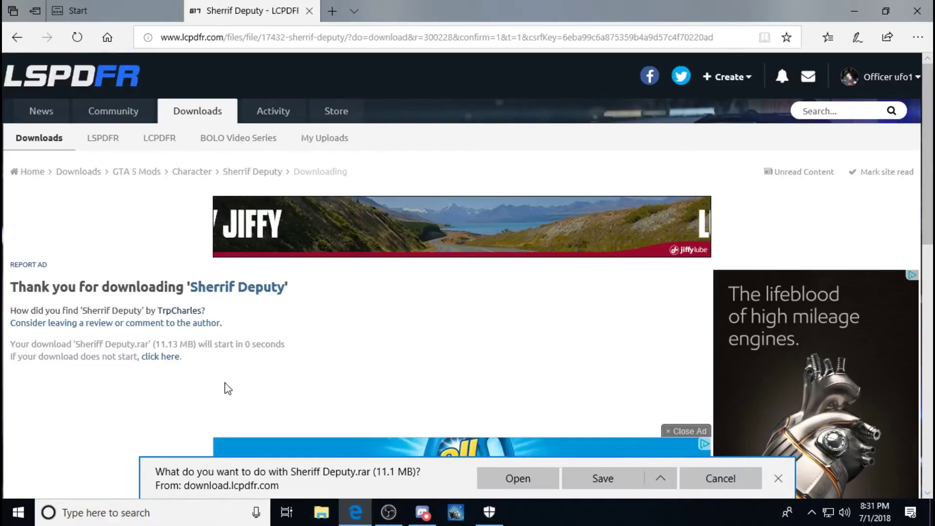
click(609, 483)
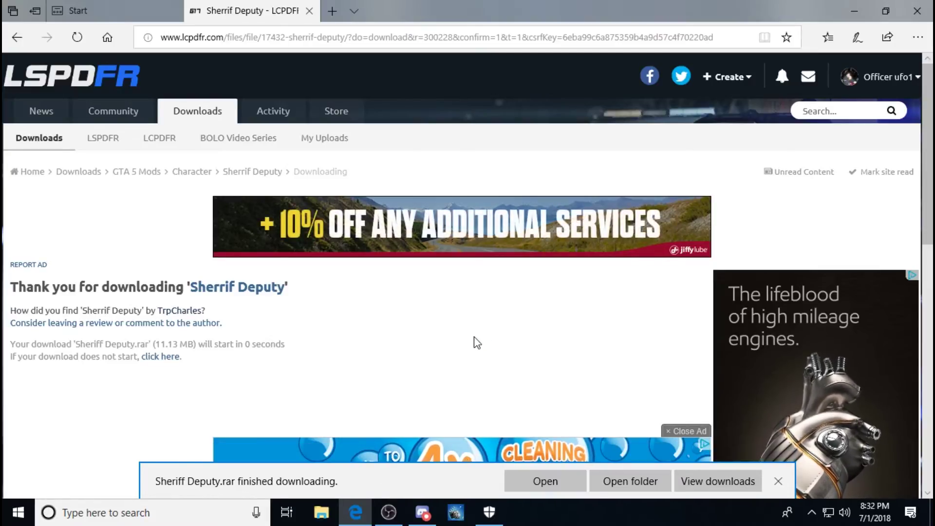
click(630, 481)
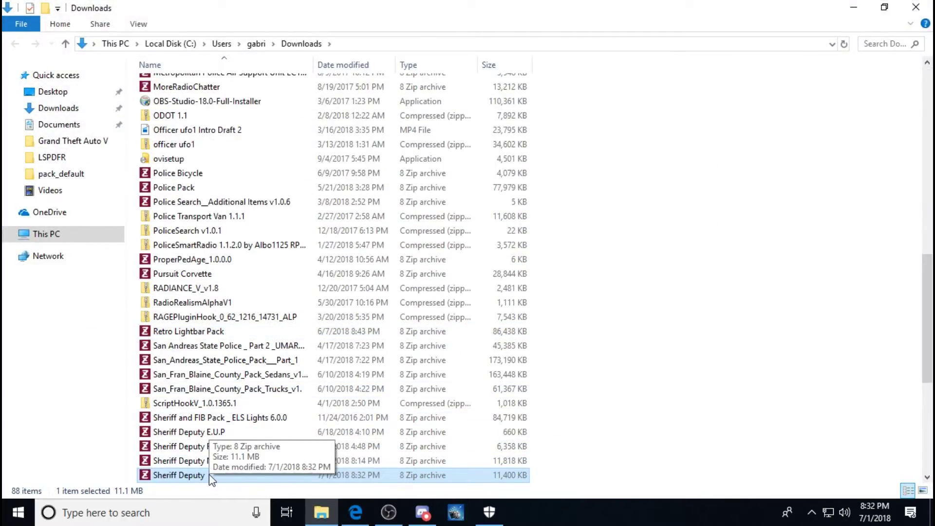
Look in the Store for an app that can open the downloaded Sheriff Deputy archive.
scroll(209, 474, down, 1)
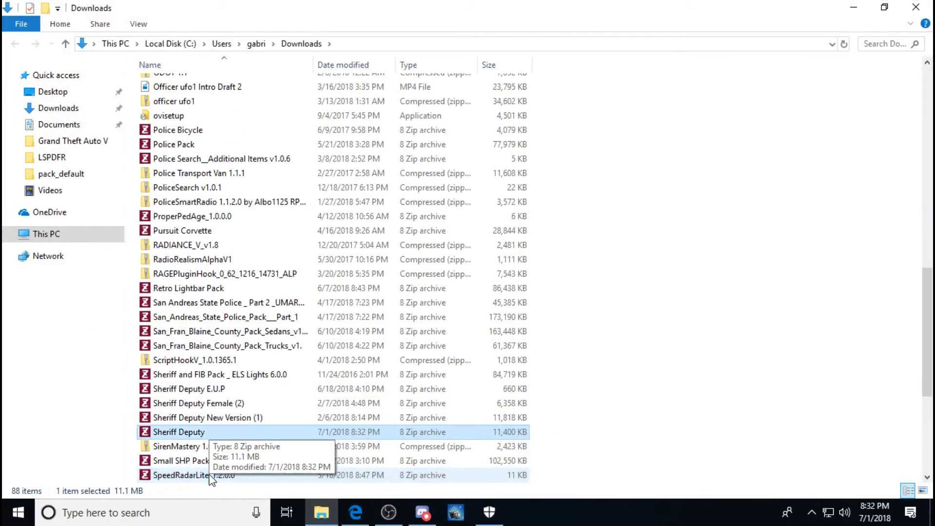
right_click(206, 432)
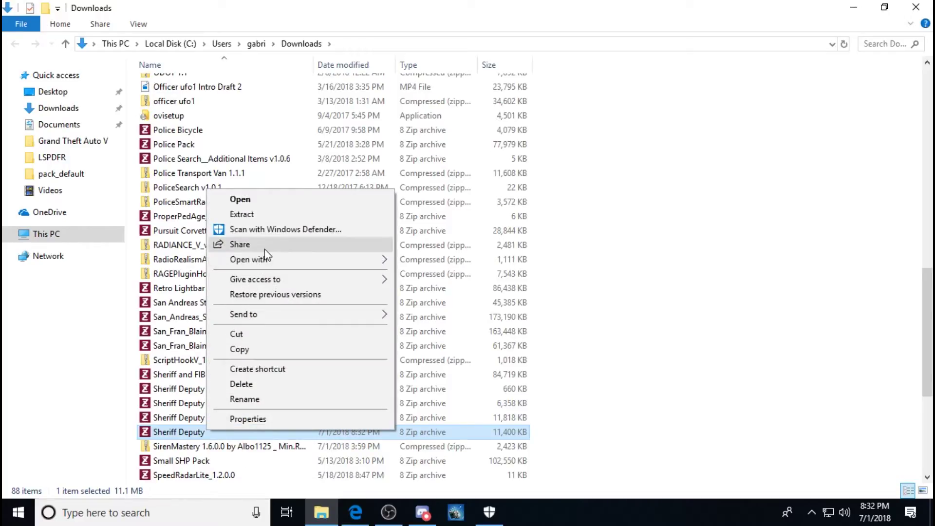
mouse_move(286, 259)
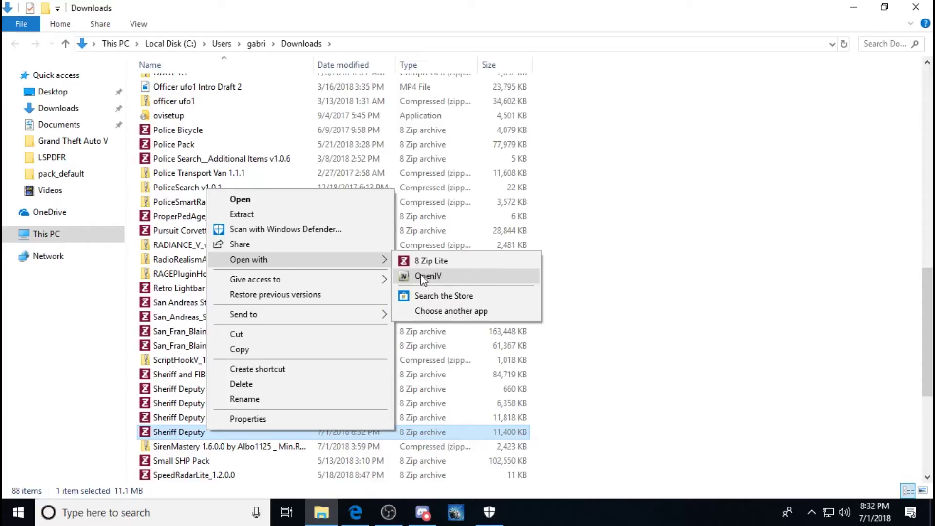
click(440, 295)
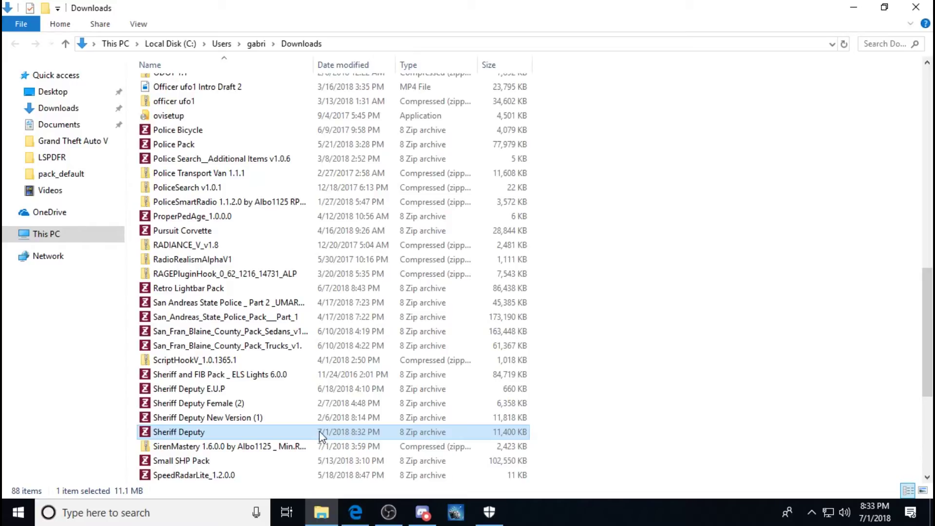
Open the Sheriff Deputy archive in 8 Zip Lite and extract its Sheriff Deputy folder to the Desktop.
double_click(299, 434)
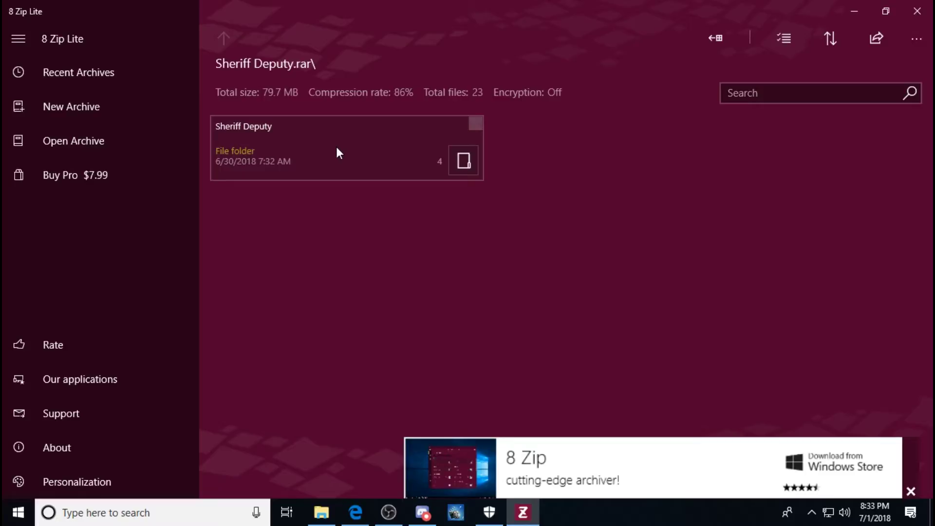
right_click(311, 143)
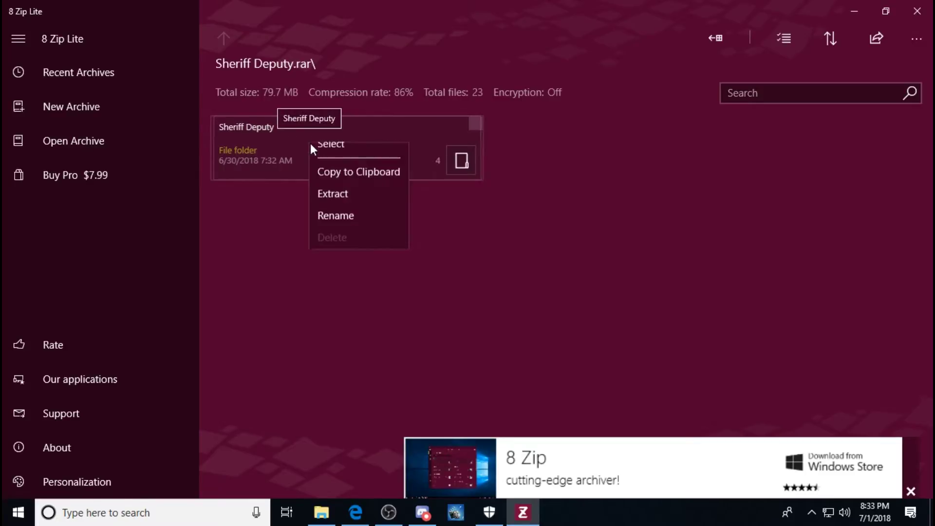
click(369, 205)
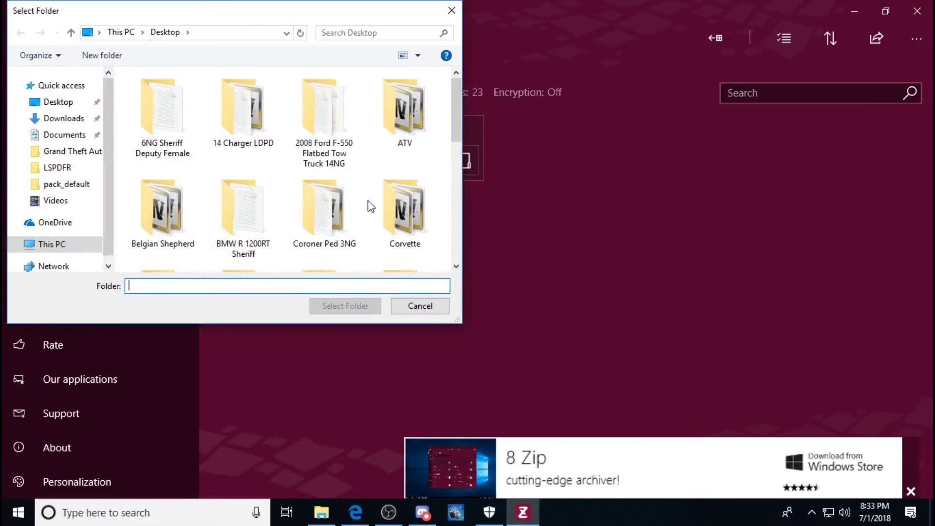
click(63, 107)
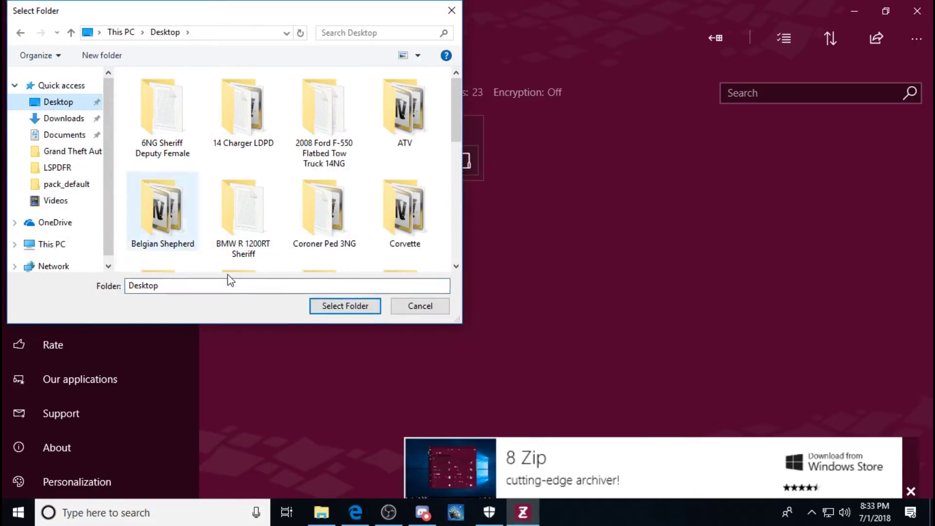
click(335, 308)
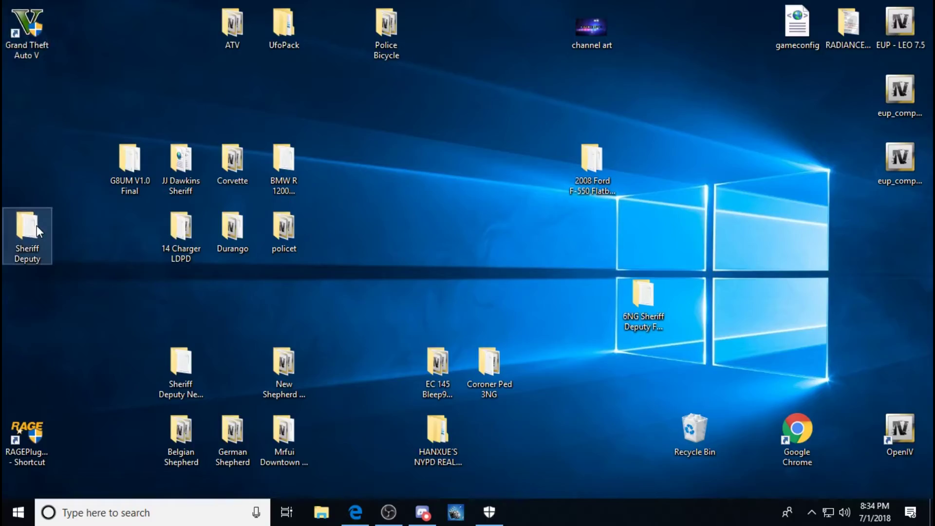
Create a folder named Hats inside the PED MODEL folder of the extracted Sheriff Deputy folder.
double_click(37, 226)
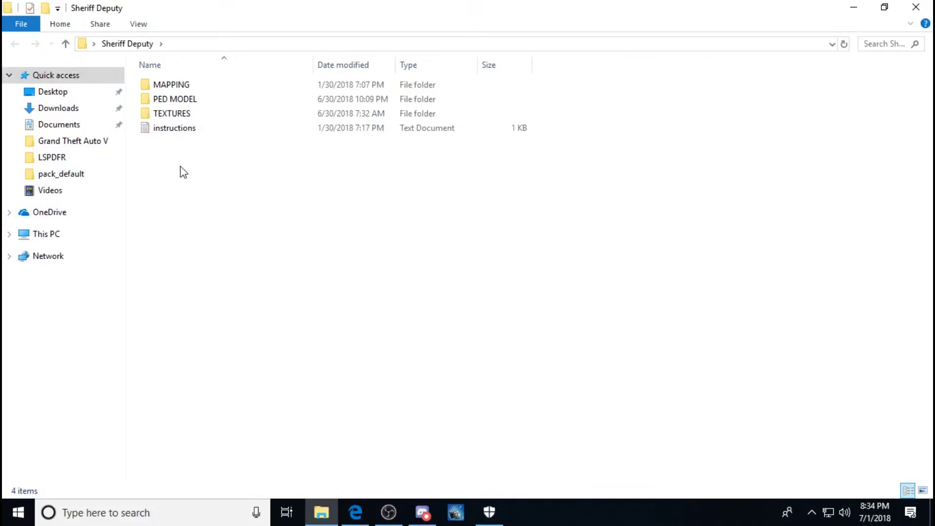
double_click(203, 98)
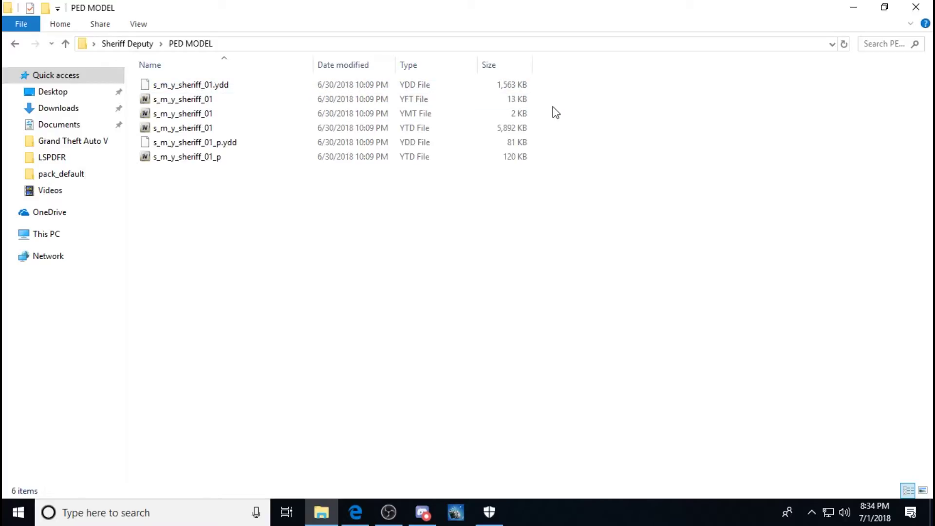
right_click(167, 186)
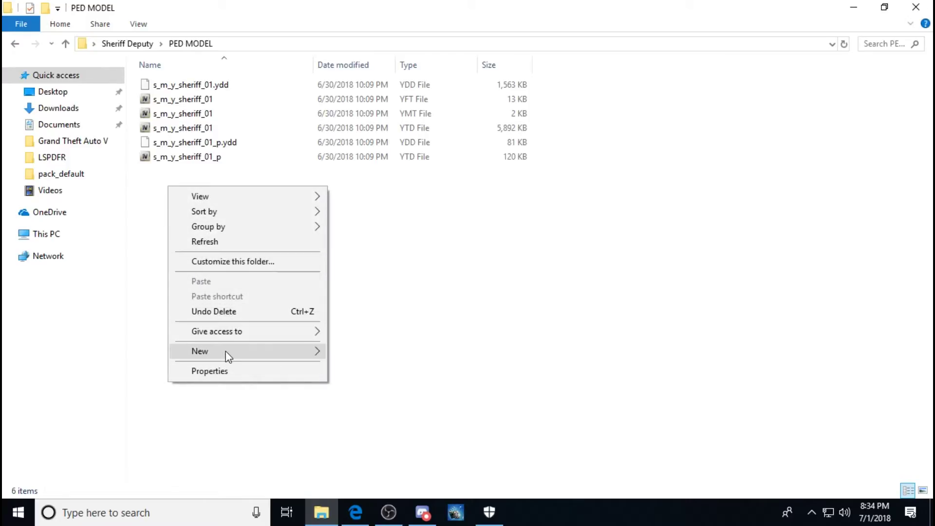
mouse_move(226, 351)
click(369, 349)
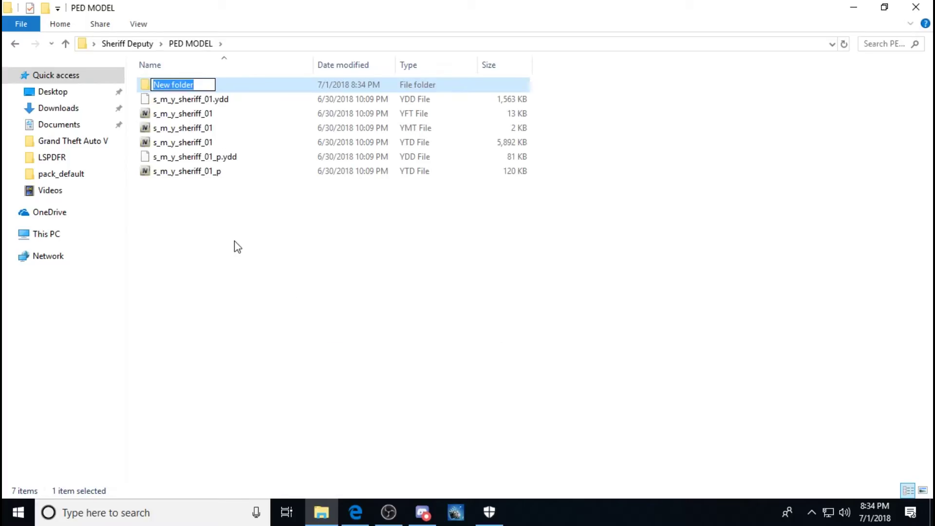
text(H)
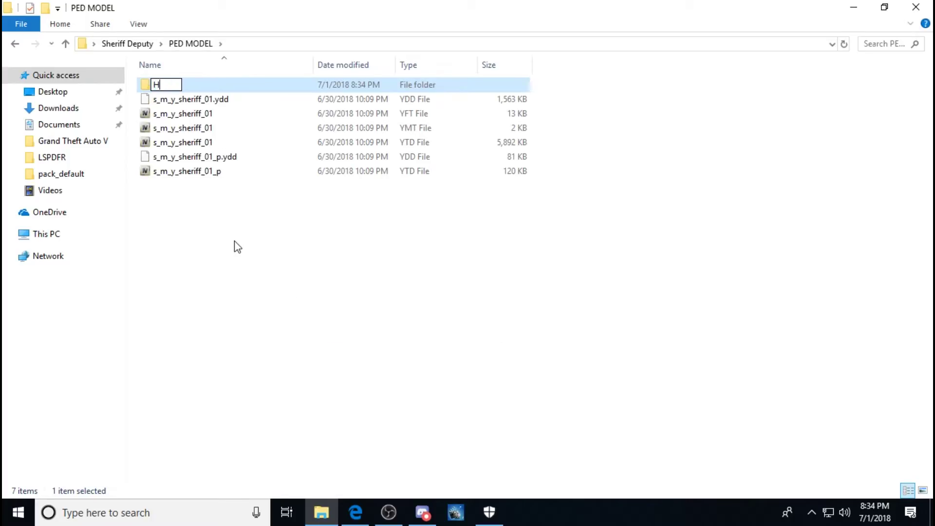
text(ats)
key(Return)
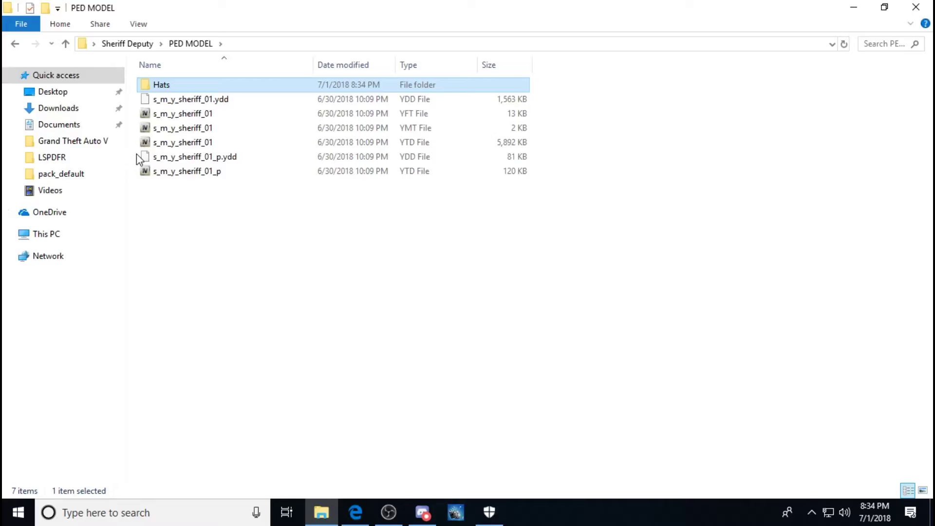
Copy the s_m_y_sheriff_01_p YDD and YTD files into the Hats folder and check its contents.
drag(137, 154, 142, 171)
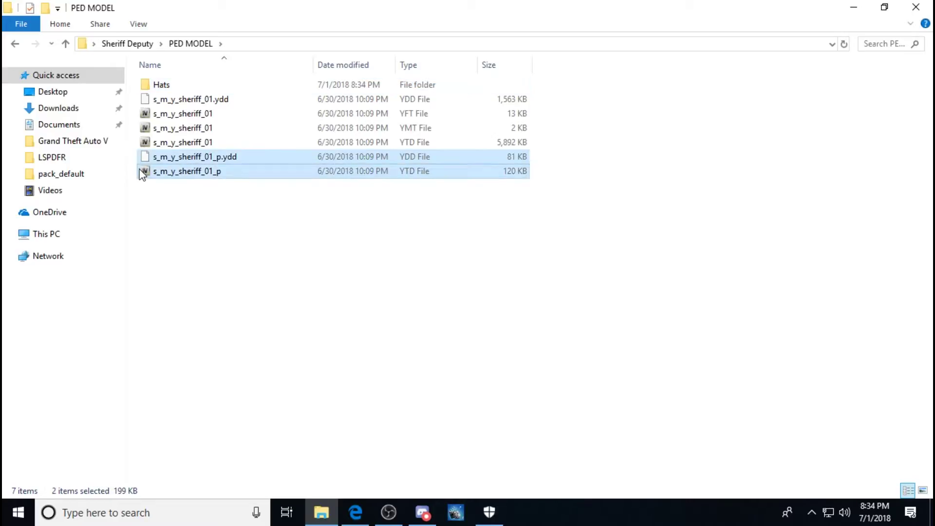
right_click(168, 162)
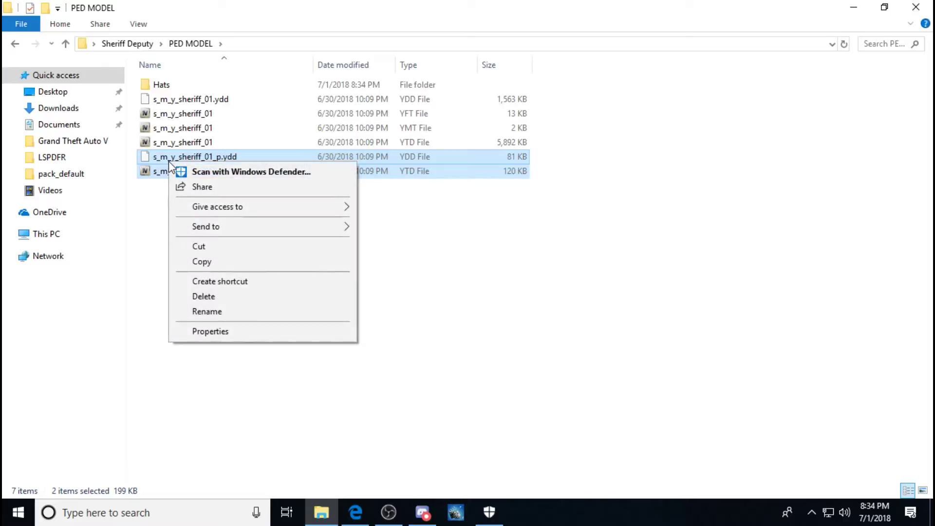
click(220, 261)
click(175, 84)
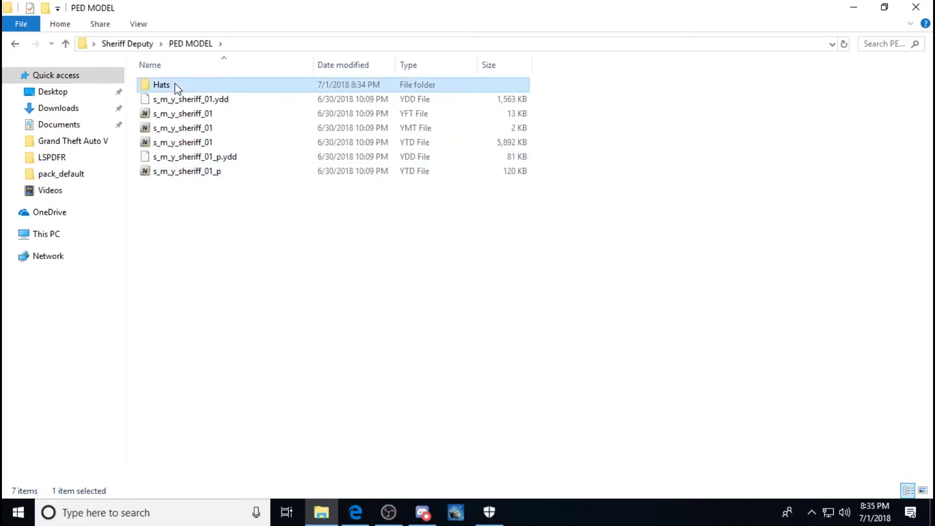
right_click(174, 83)
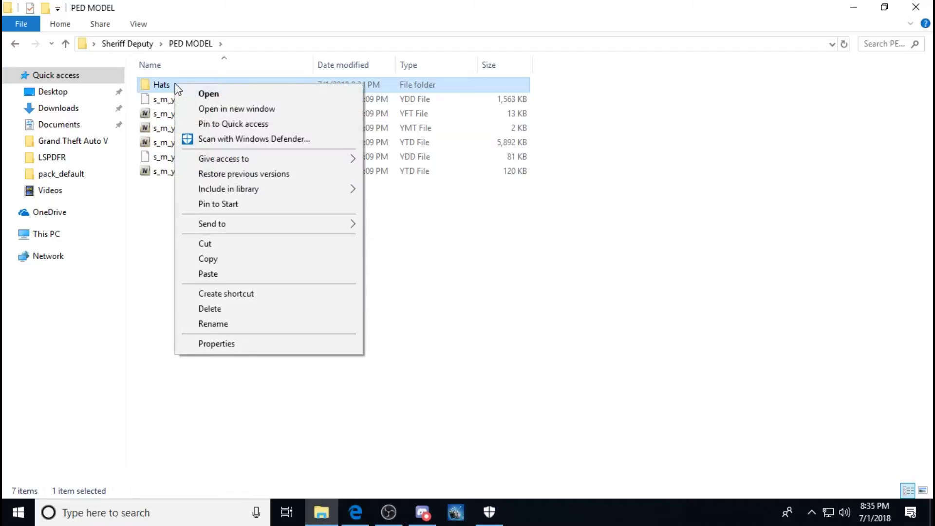
click(237, 270)
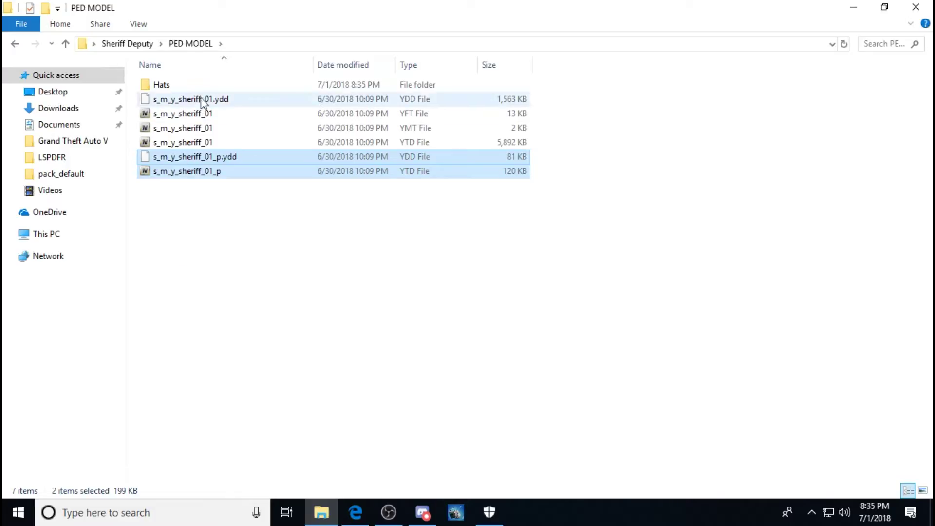
double_click(190, 85)
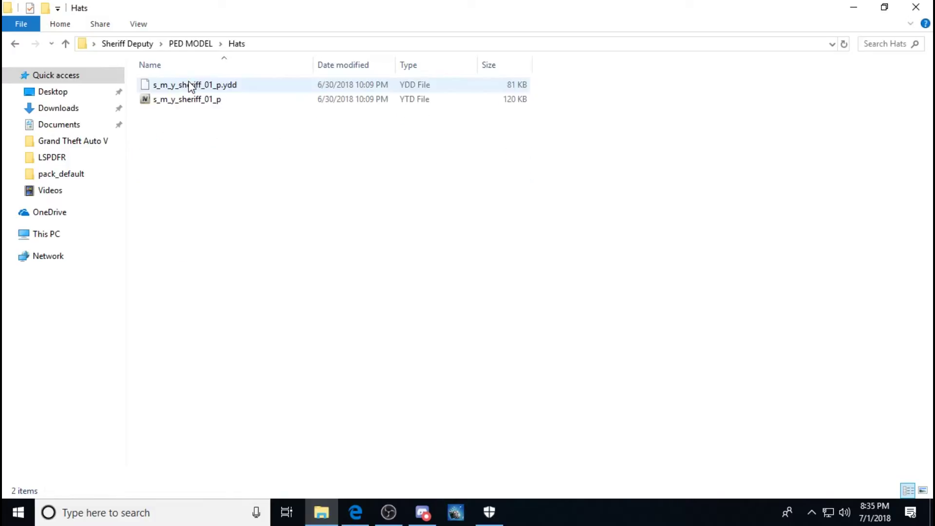
click(66, 43)
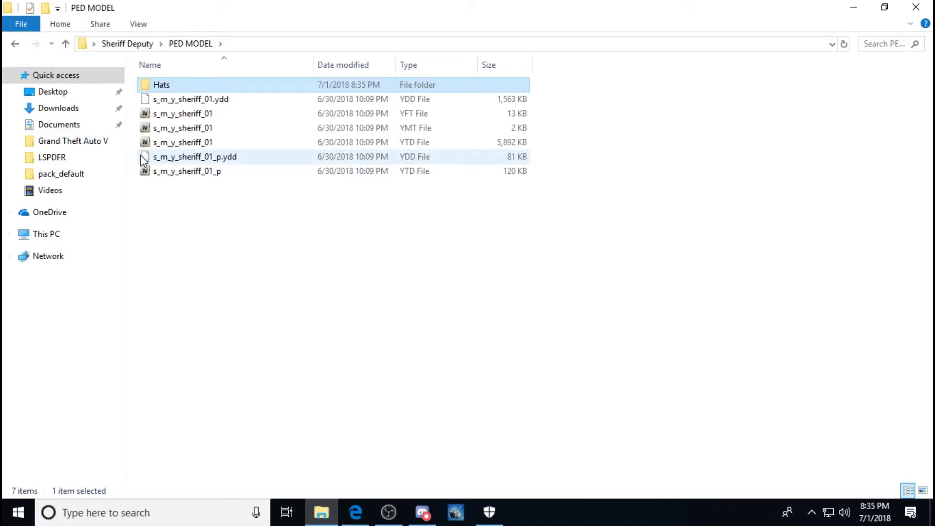
Delete the two original s_m_y_sheriff_01_p files from the PED MODEL folder and close the folder window.
drag(138, 162, 142, 167)
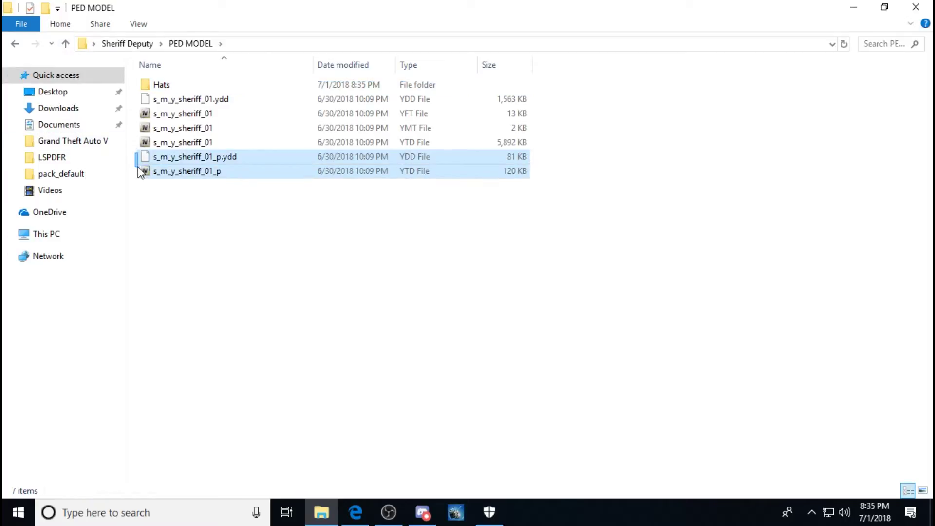
right_click(171, 168)
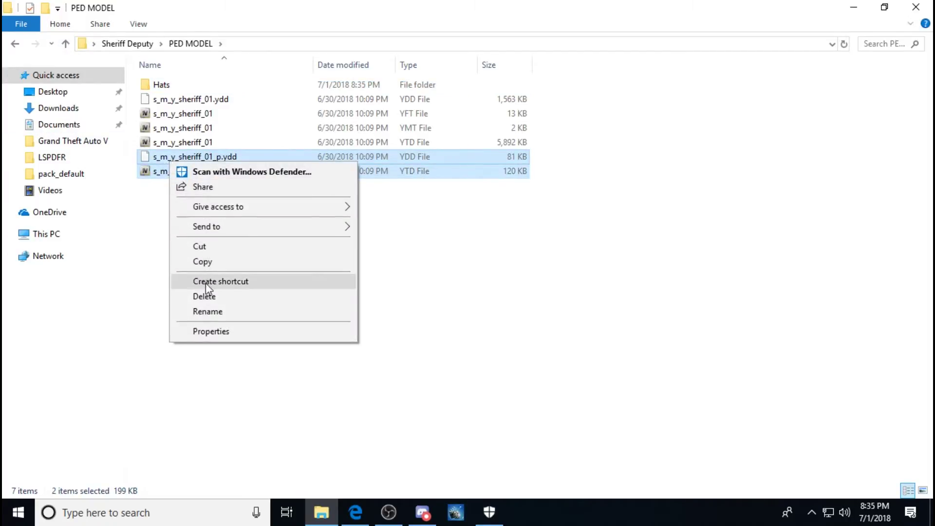
click(212, 295)
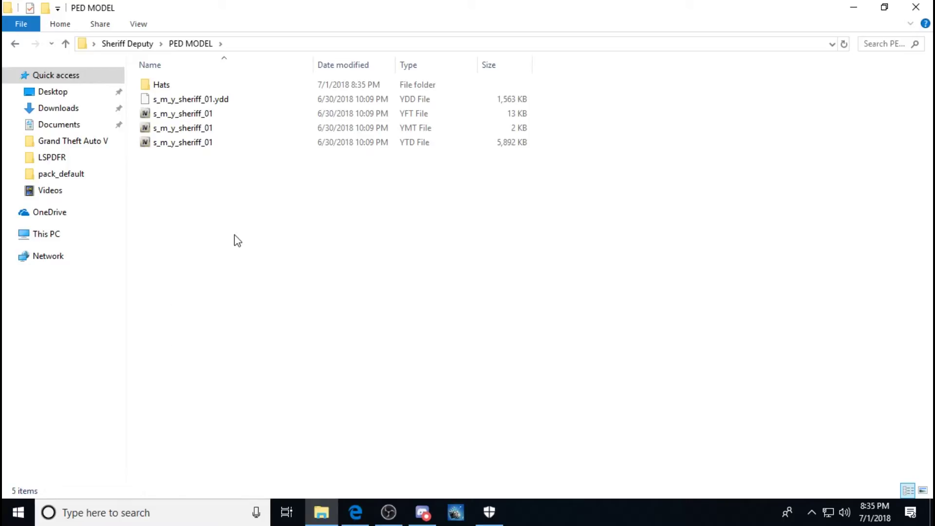
click(916, 7)
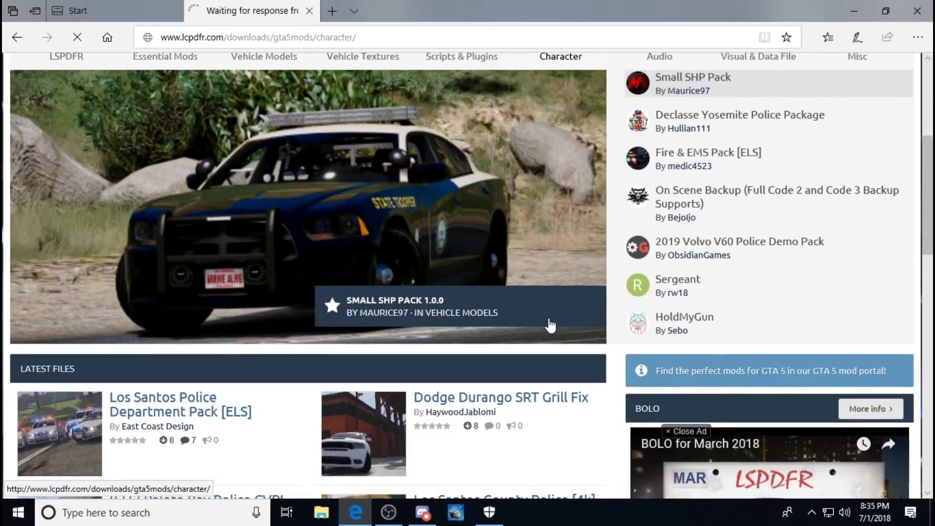
Open the Sherrif Deputy mod page from the Character mods listing and bring up its list of downloadable files.
scroll(463, 352, down, 3)
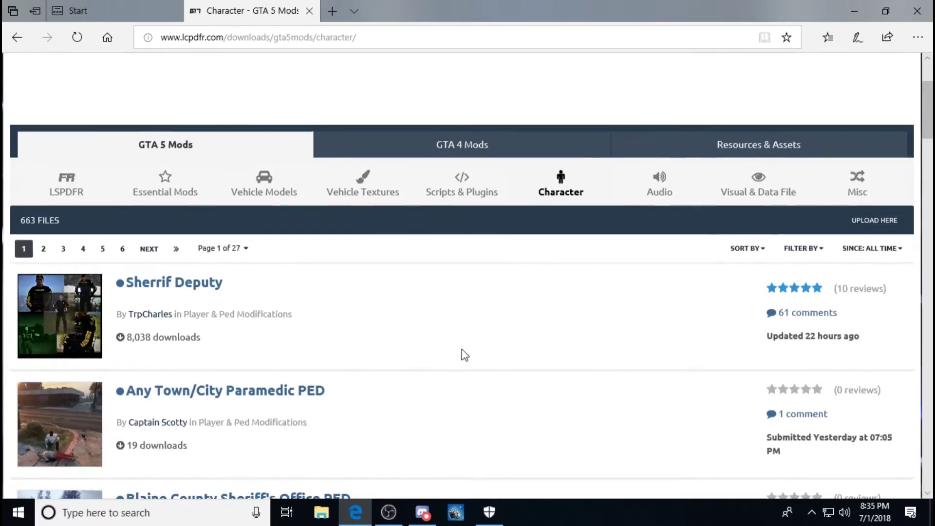
click(172, 286)
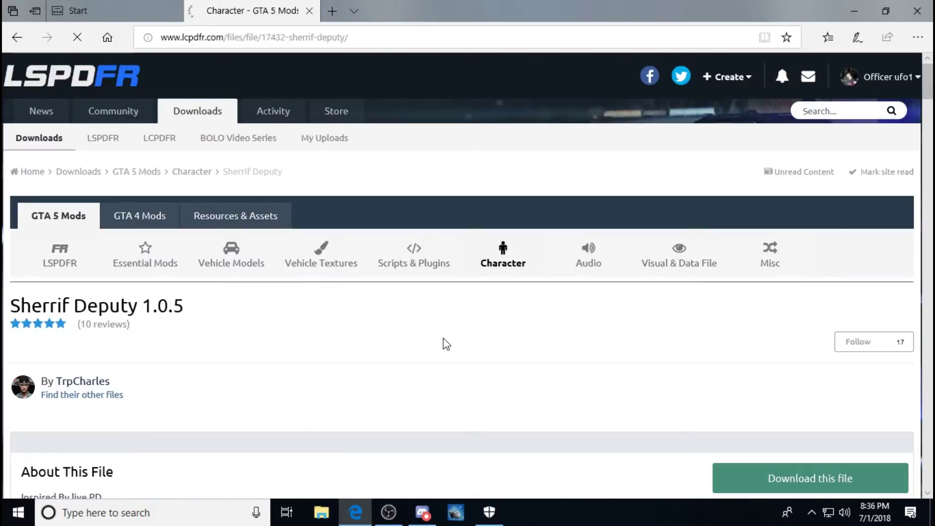
scroll(444, 338, down, 4)
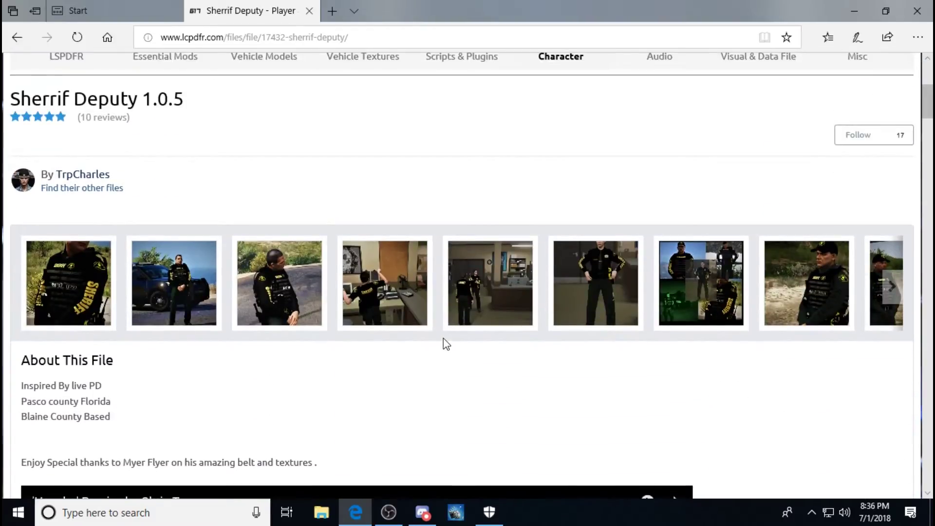
scroll(619, 324, down, 3)
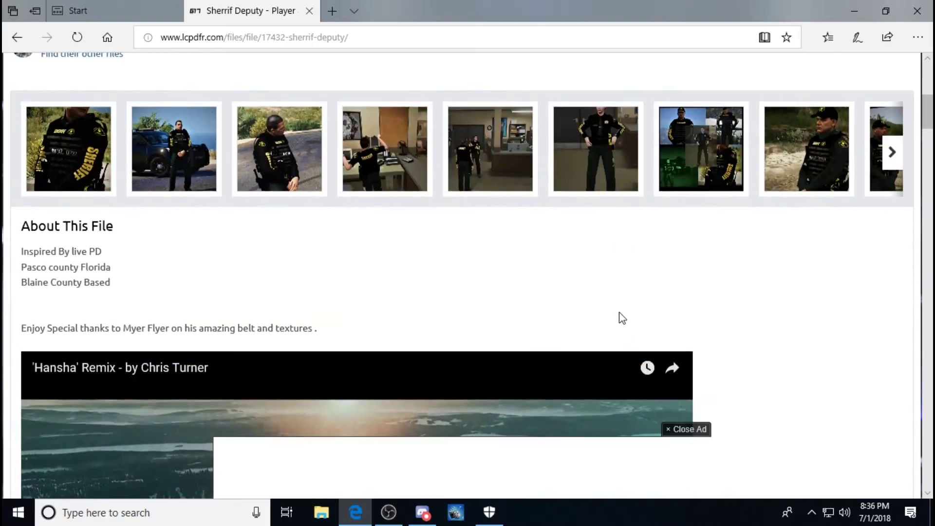
scroll(715, 289, down, 7)
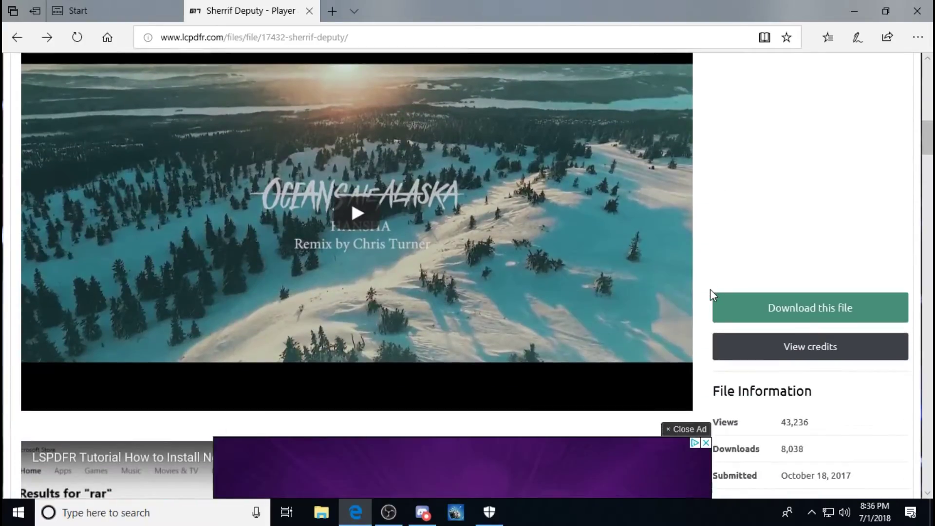
click(738, 309)
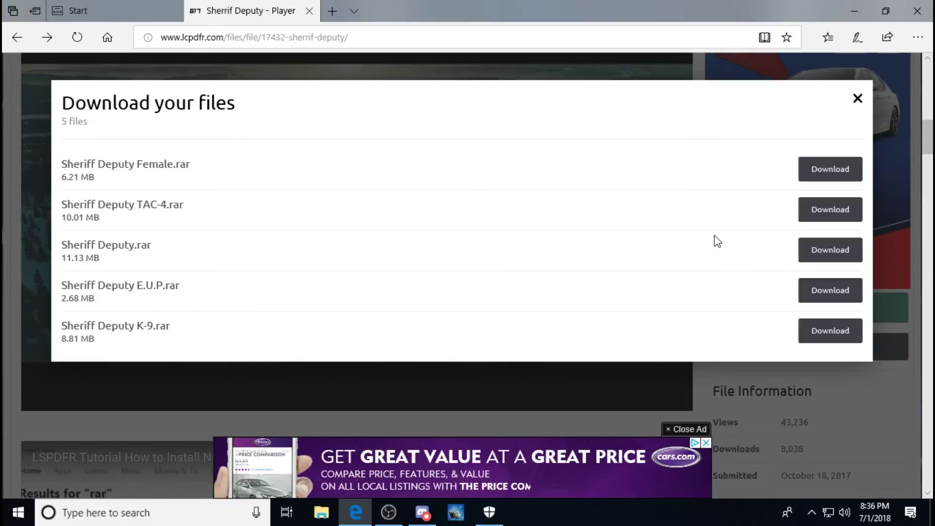
Download and save Sheriff Deputy E.U.P.rar and open the folder containing the download.
click(823, 300)
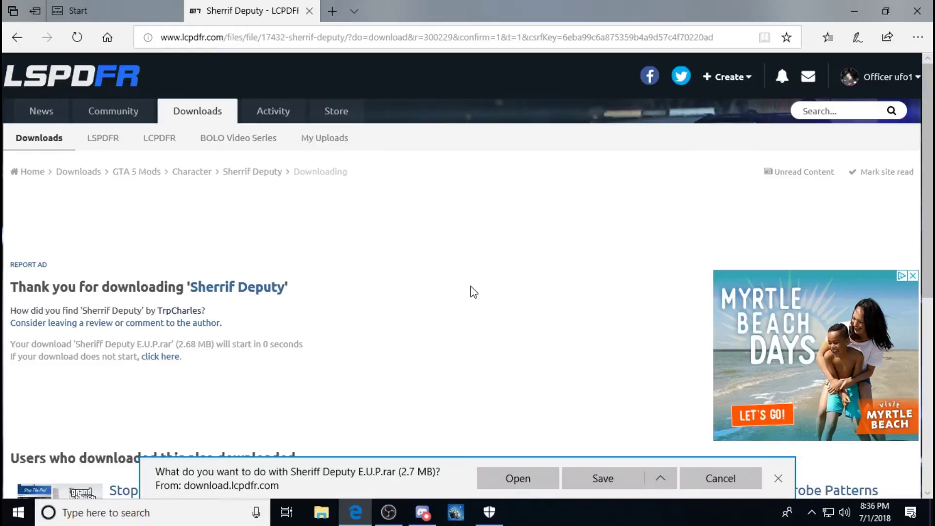
click(606, 479)
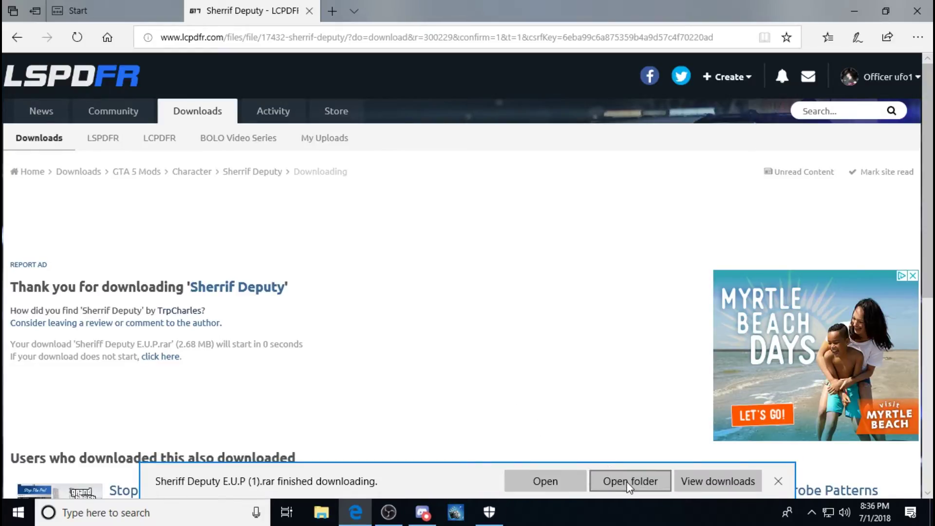
click(628, 481)
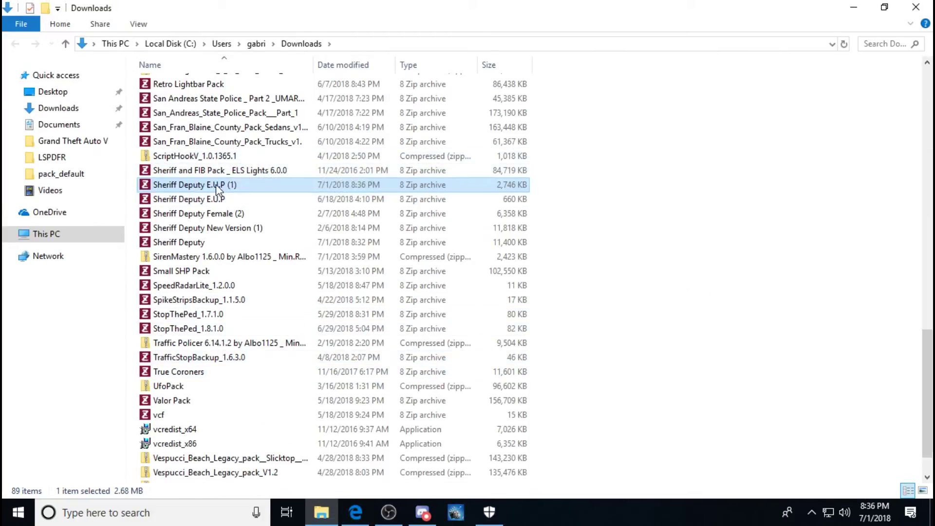
Extract the Sheriff Deputy E.U.P folder from the newly downloaded archive to the Desktop, and clear the open windows away.
double_click(184, 185)
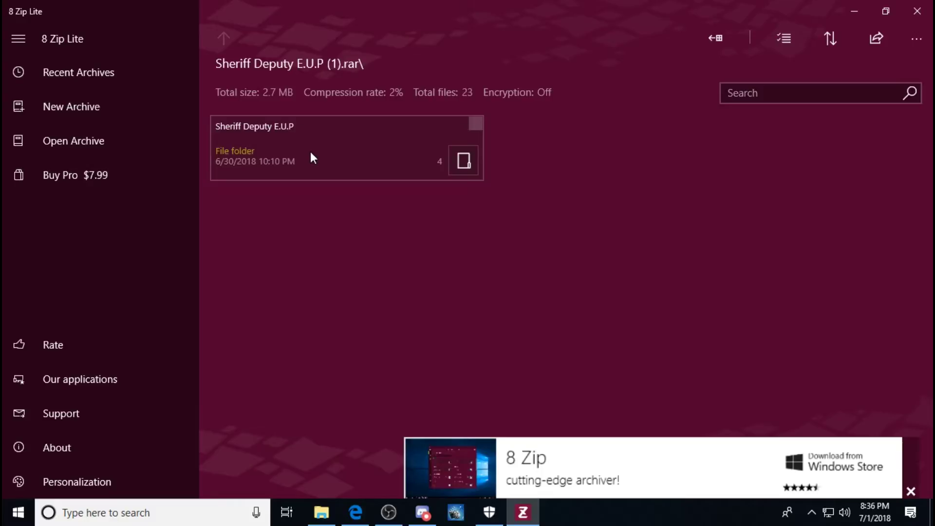
right_click(311, 152)
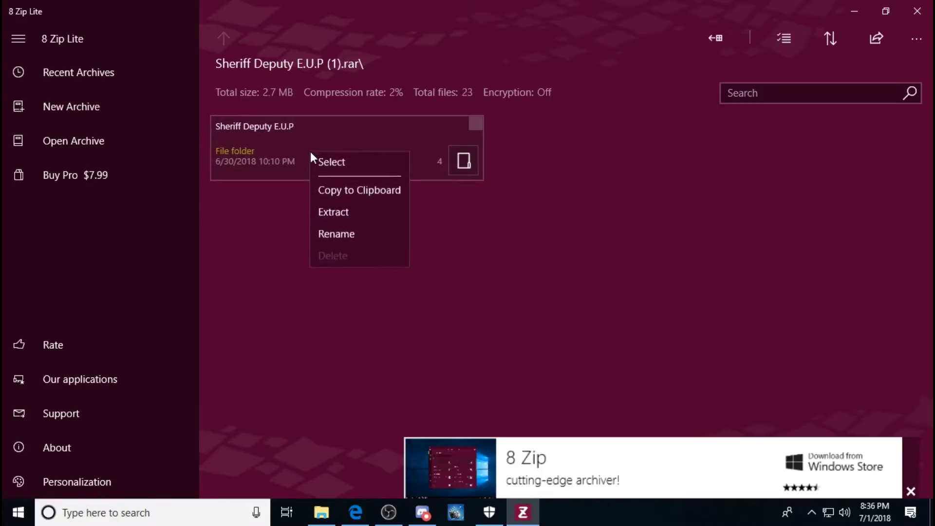
click(356, 212)
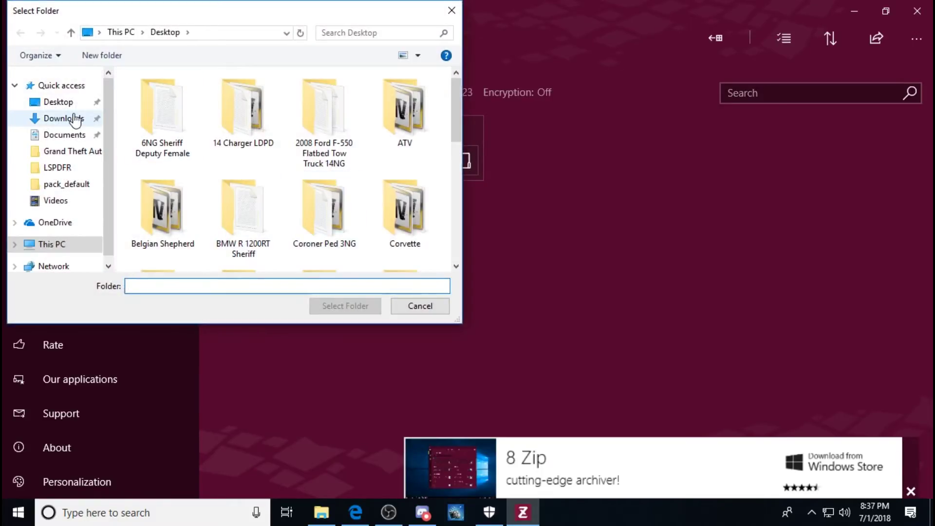
click(68, 103)
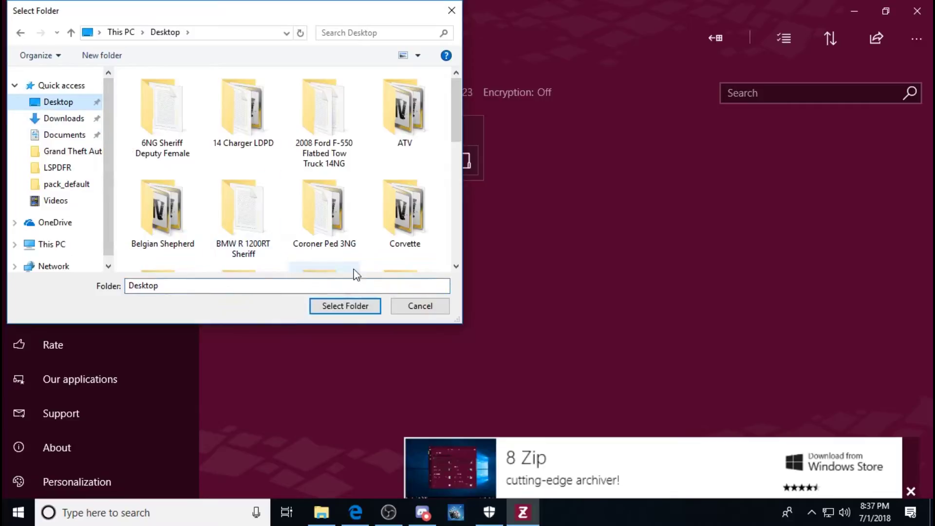
click(346, 306)
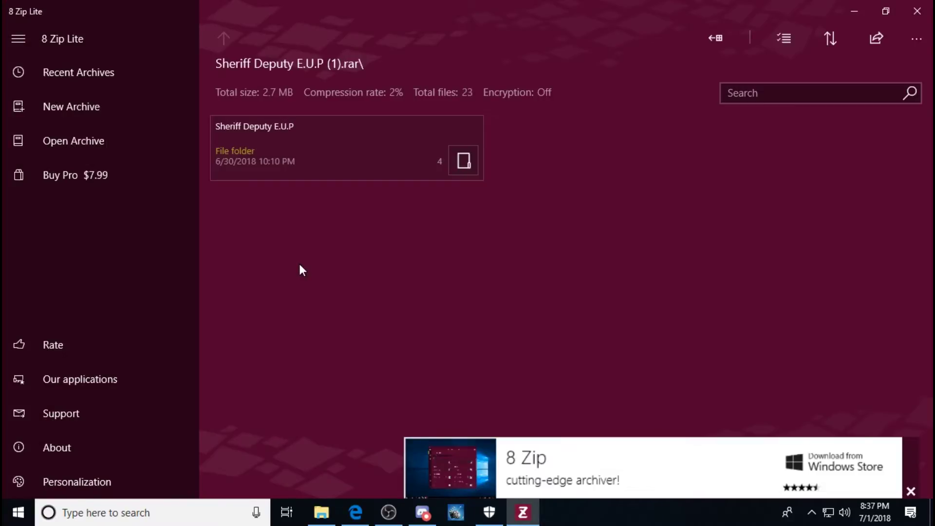
click(928, 13)
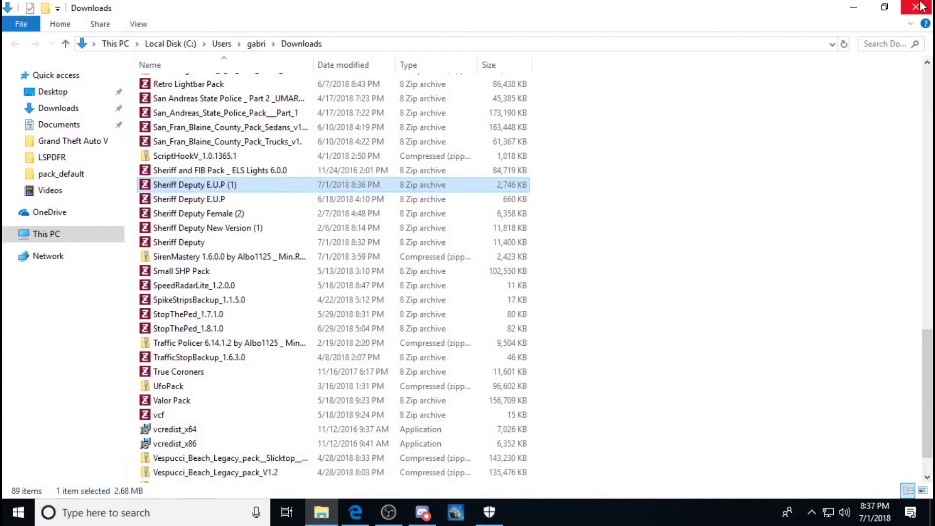
click(921, 6)
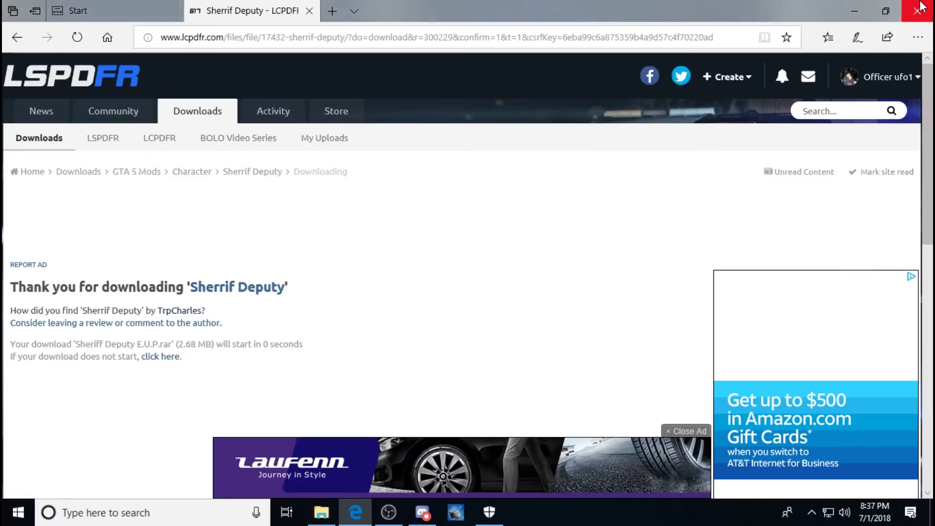
click(853, 10)
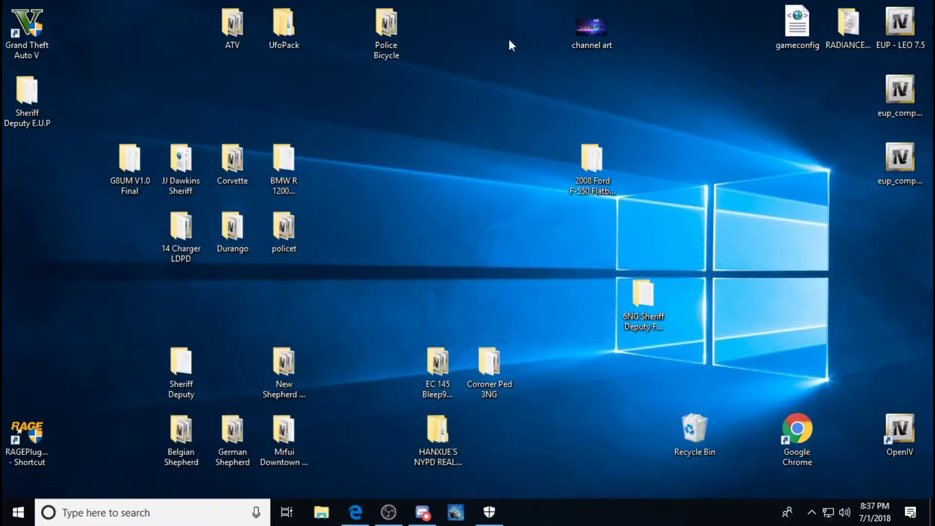
Examine the eup_componentpeds.rpf and eup_componentpeds_p.rpf folders inside the extracted Sheriff Deputy E.U.P folder.
double_click(24, 109)
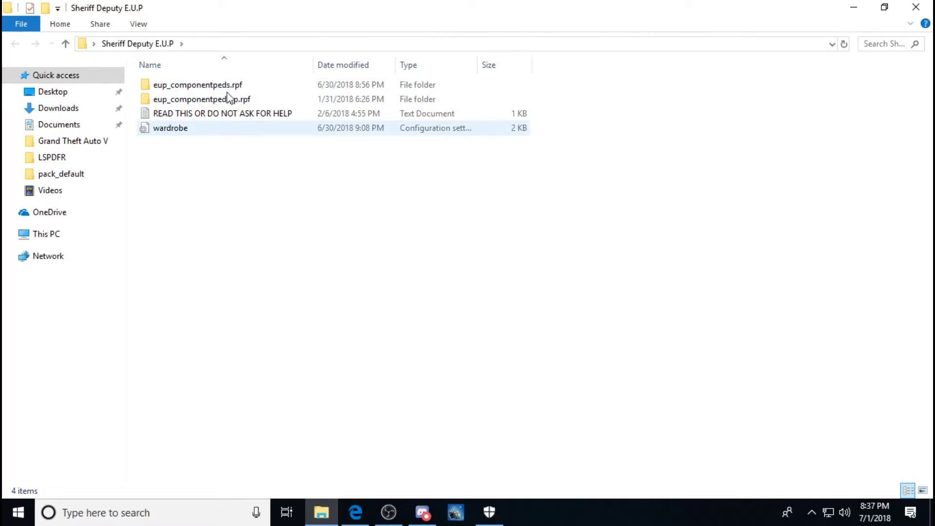
double_click(242, 86)
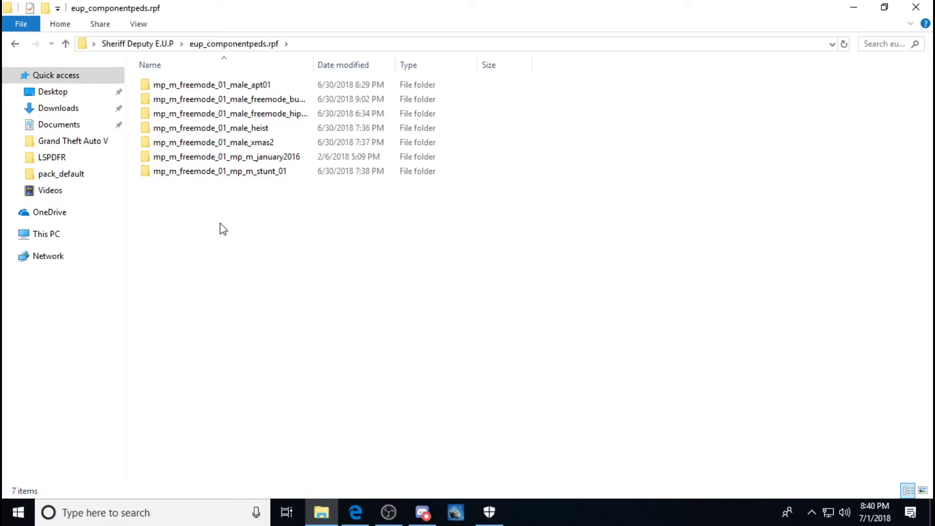
click(65, 44)
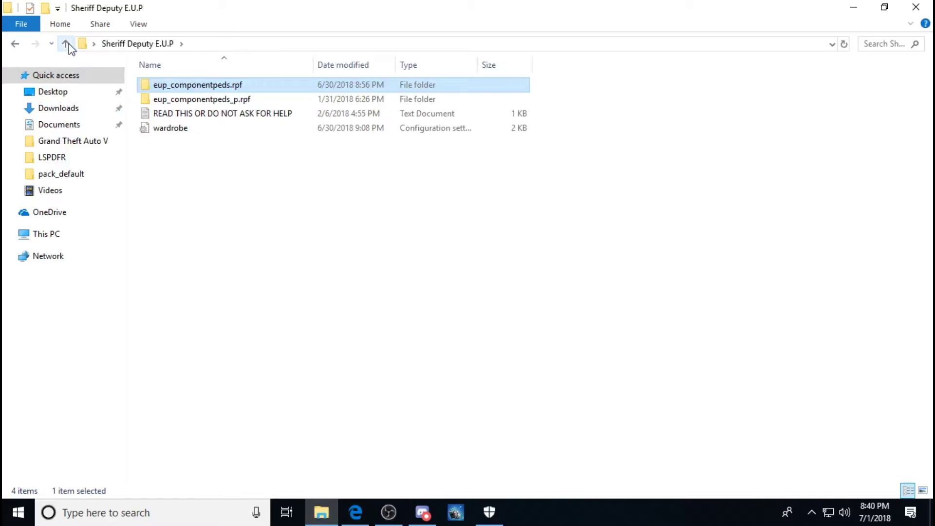
click(207, 102)
double_click(207, 103)
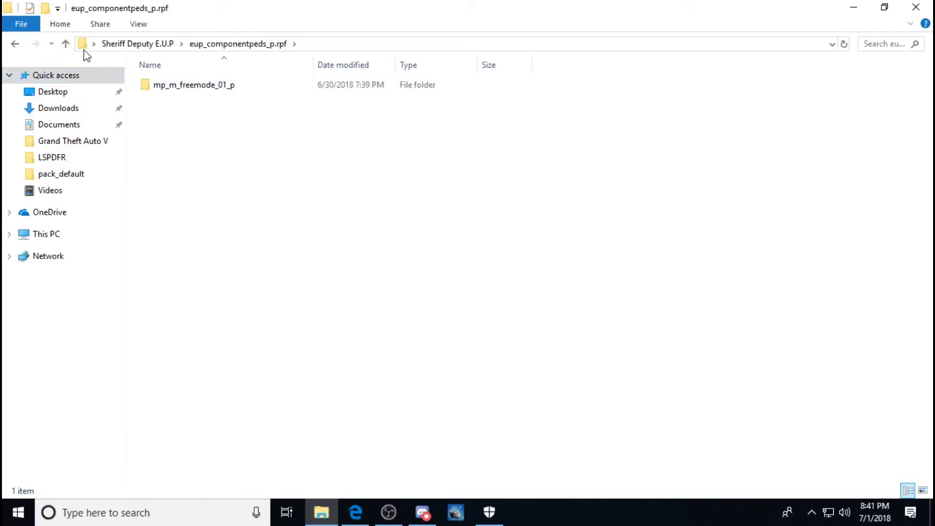
click(65, 44)
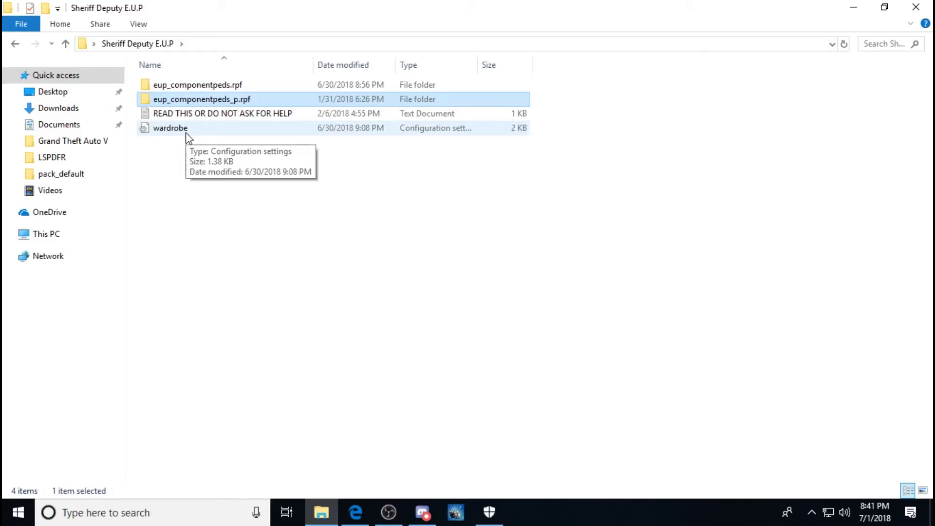
Unblock the wardrobe configuration file, close its folder and shift the Sheriff Deputy E.U.P folder one row down on the desktop.
click(200, 127)
right_click(201, 128)
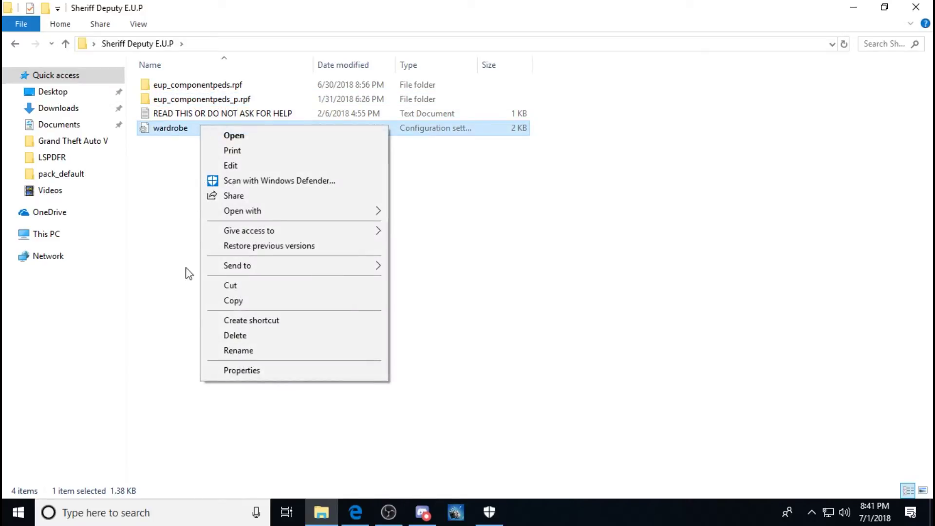
click(241, 370)
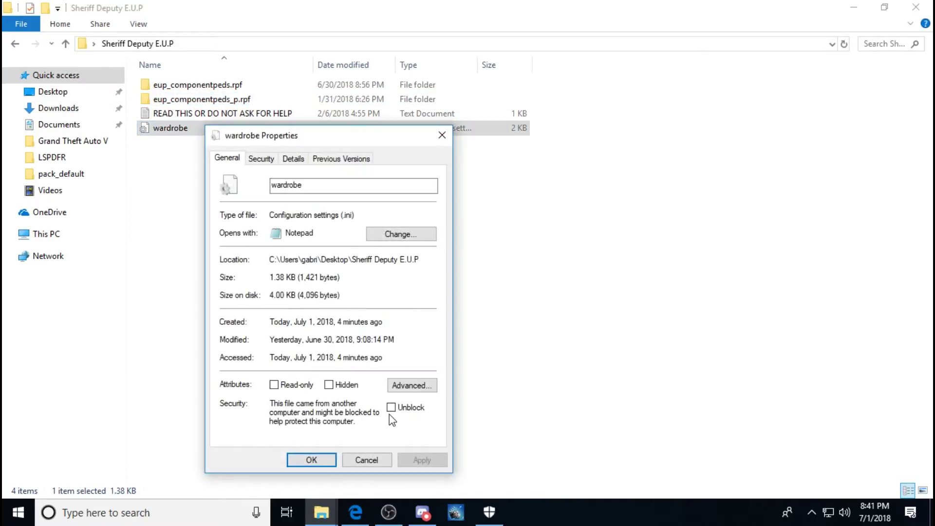
click(391, 407)
click(422, 460)
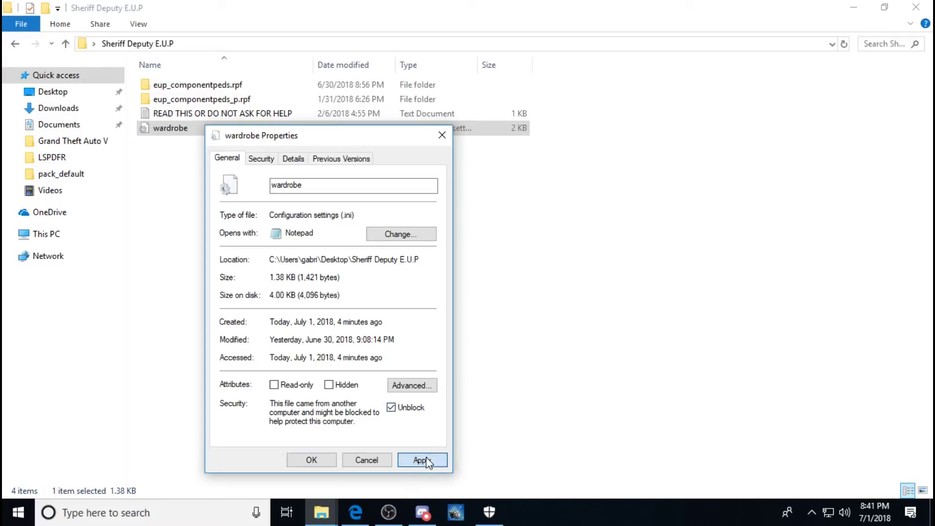
click(311, 460)
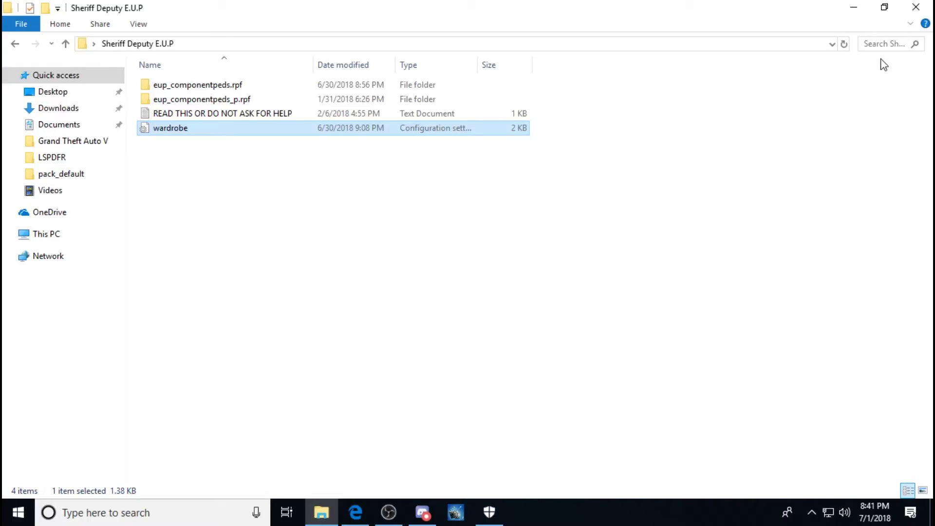
click(918, 7)
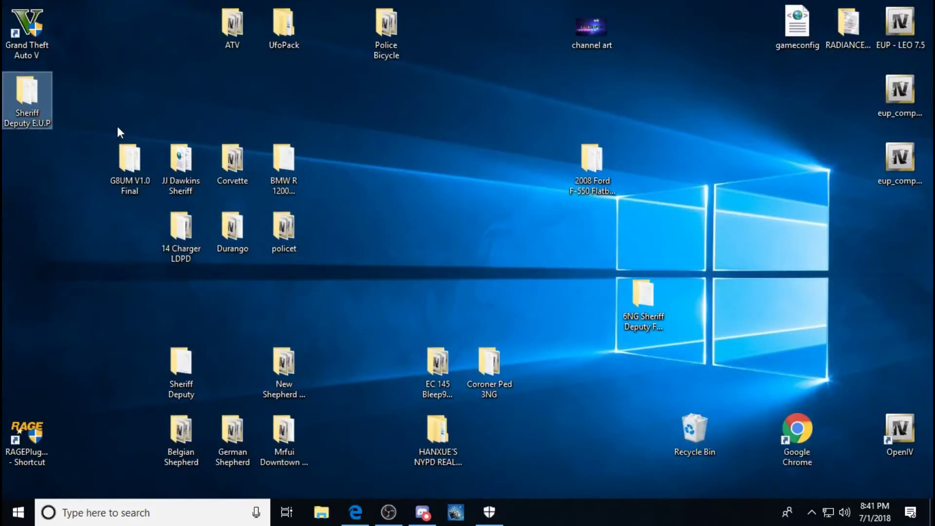
drag(31, 115, 34, 203)
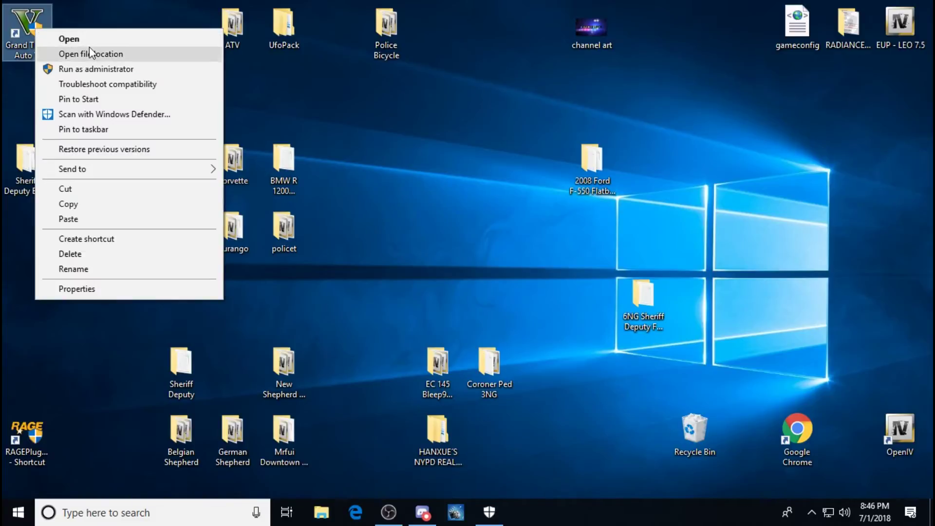
Open the Grand Theft Auto V installation folder, check the EUP folder inside plugins and return to plugins.
click(96, 55)
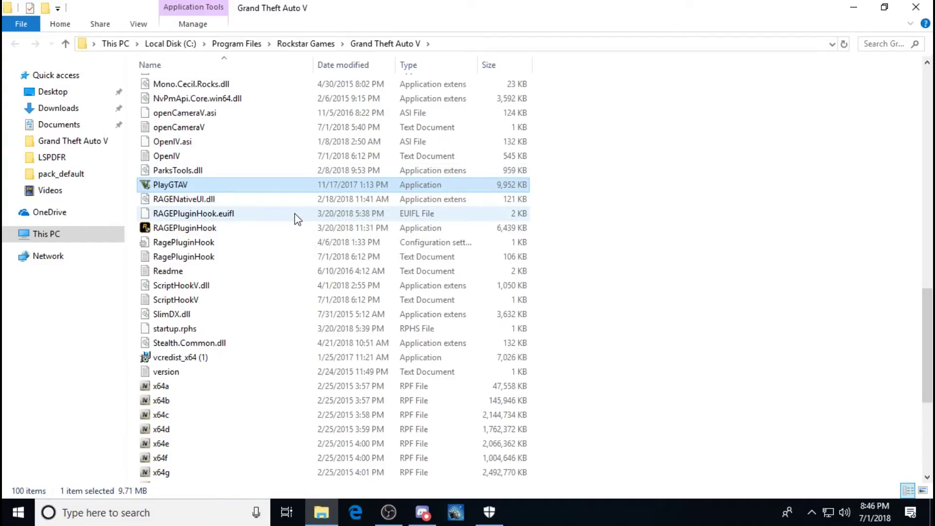
scroll(301, 223, up, 4)
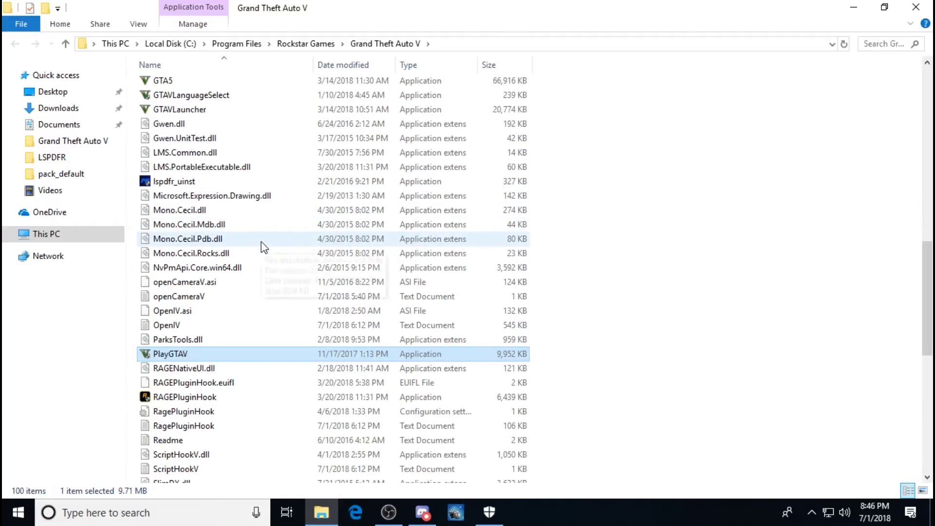
scroll(261, 242, up, 15)
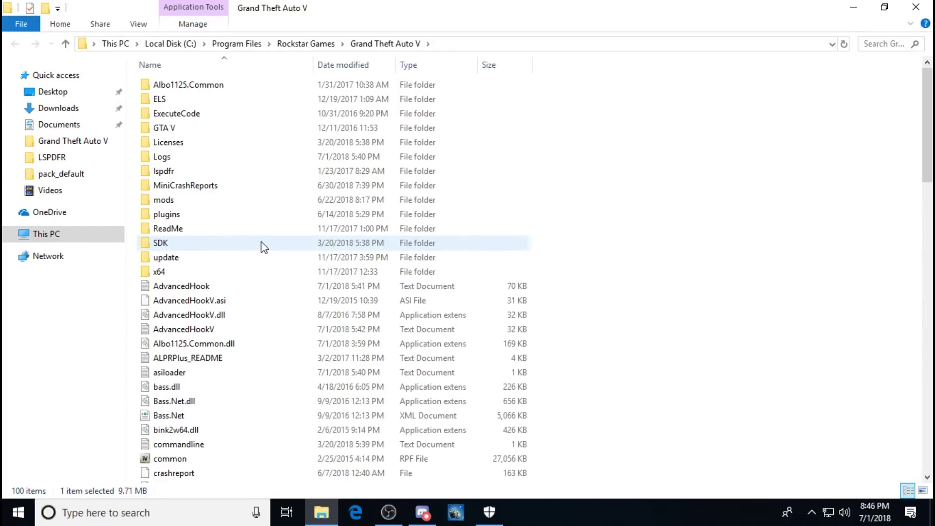
double_click(196, 216)
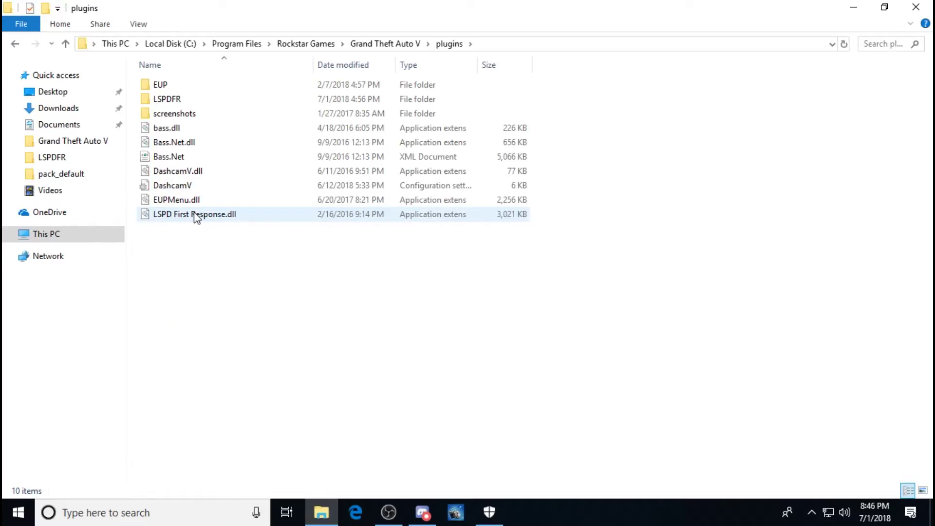
double_click(191, 85)
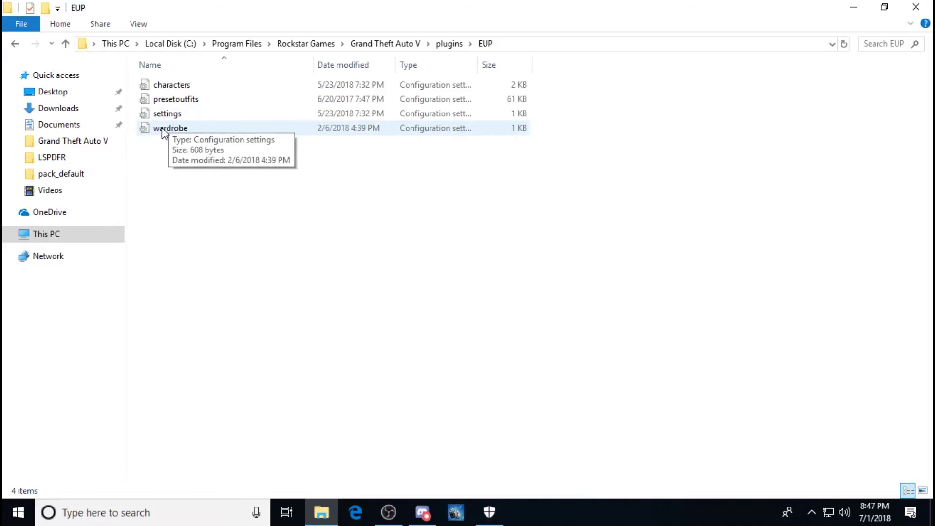
click(65, 45)
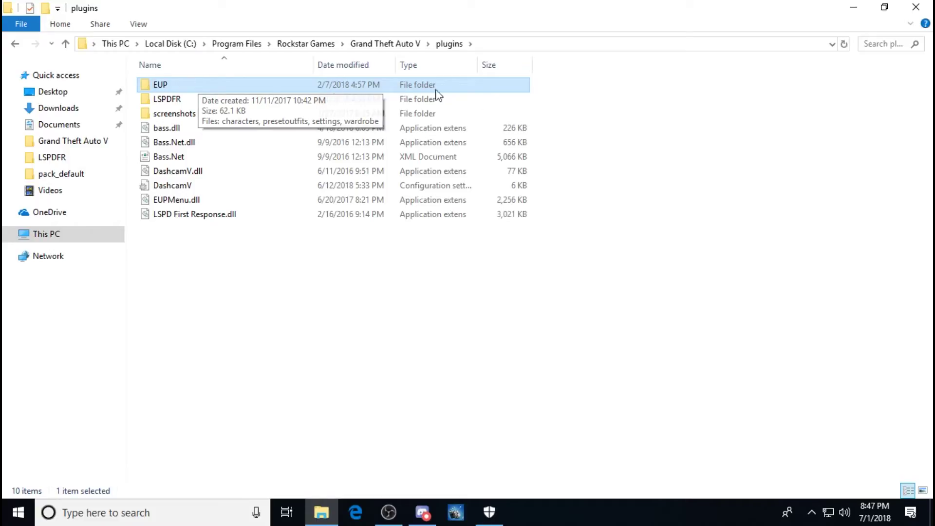
Arrange the plugins folder and the Sheriff Deputy E.U.P folder side by side in smaller windows.
click(885, 7)
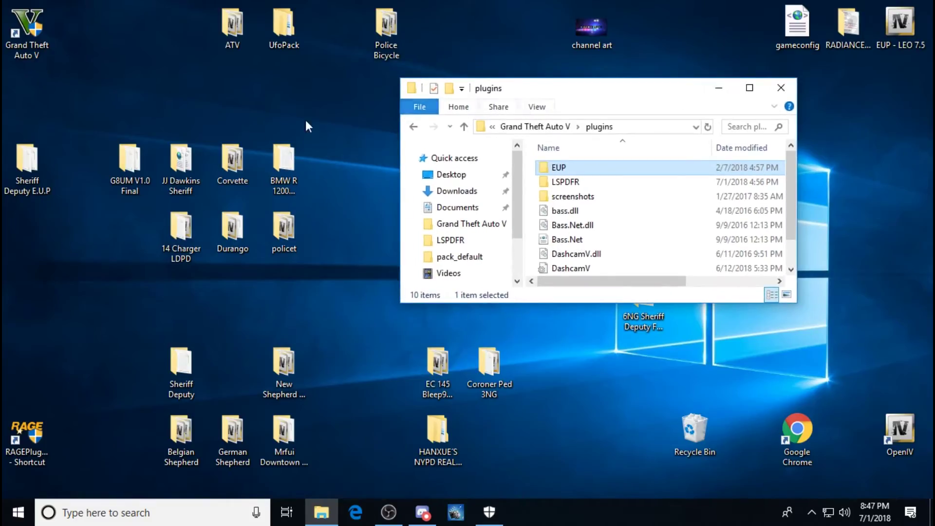
double_click(34, 168)
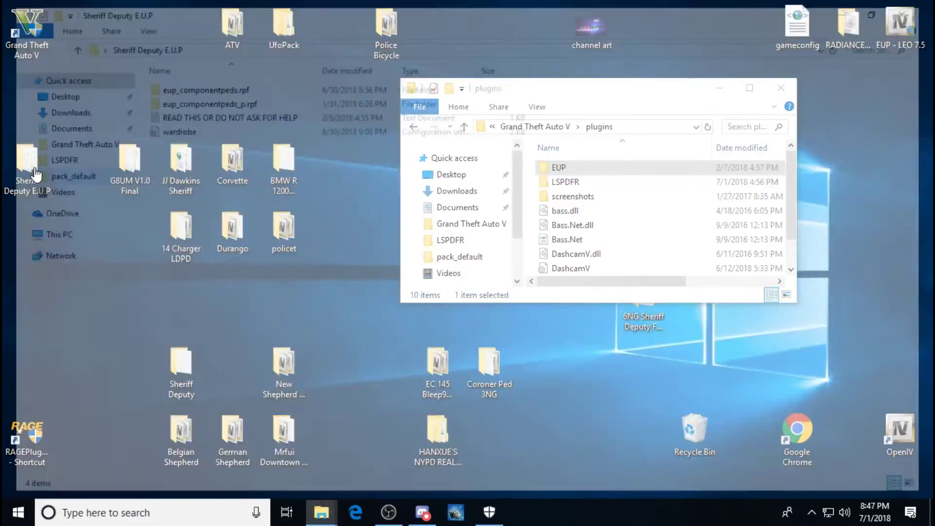
click(885, 7)
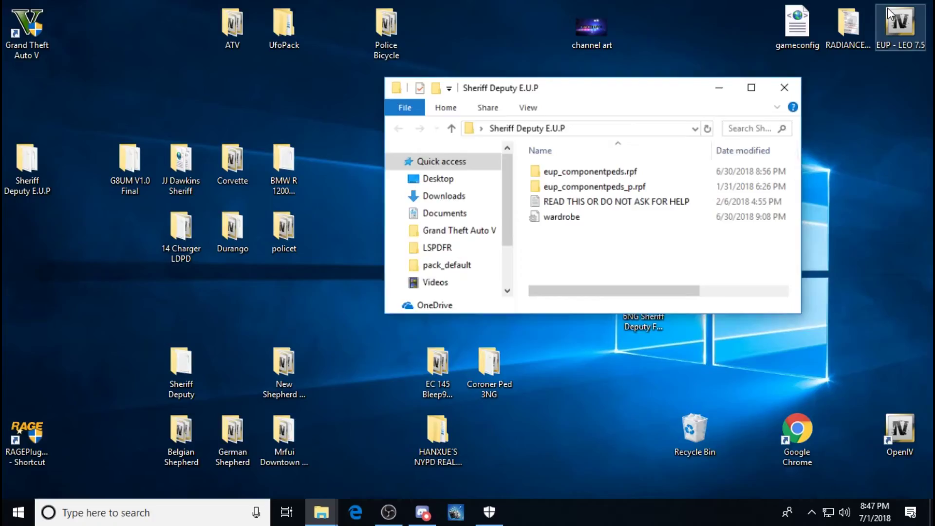
drag(671, 113, 245, 82)
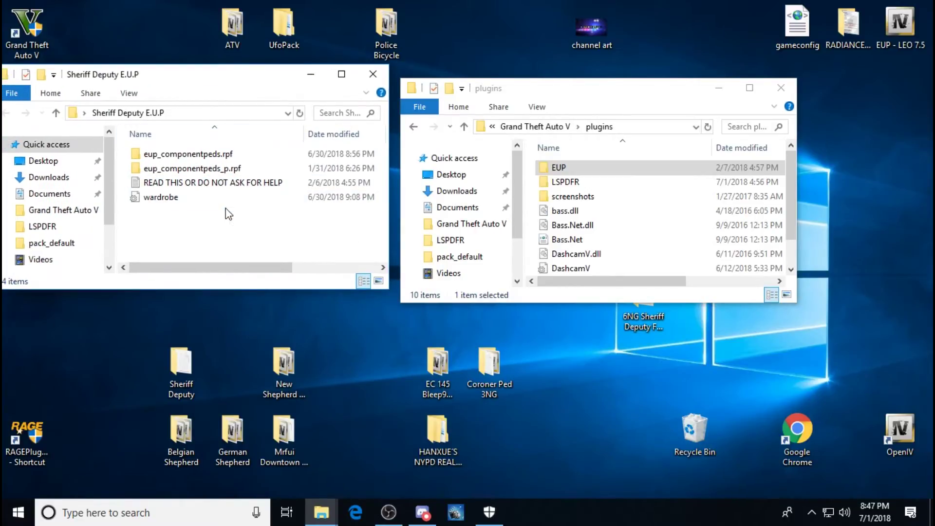
Copy the wardrobe file from Sheriff Deputy E.U.P into the EUP folder inside plugins, replacing the existing file.
click(178, 197)
right_click(179, 196)
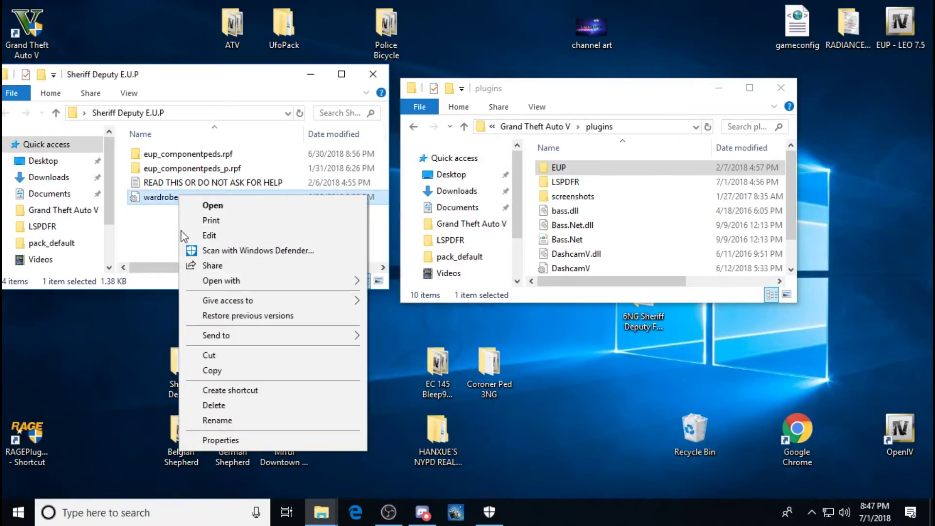
click(226, 370)
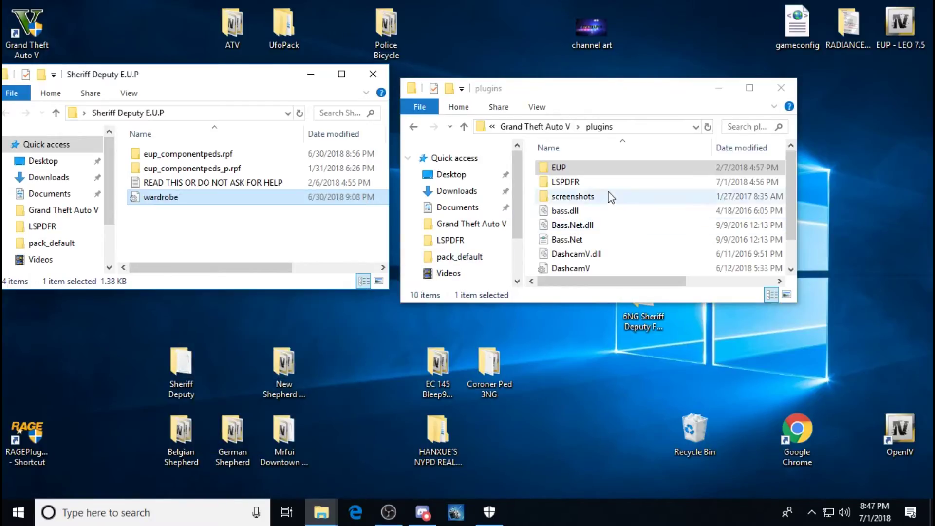
click(610, 168)
right_click(610, 168)
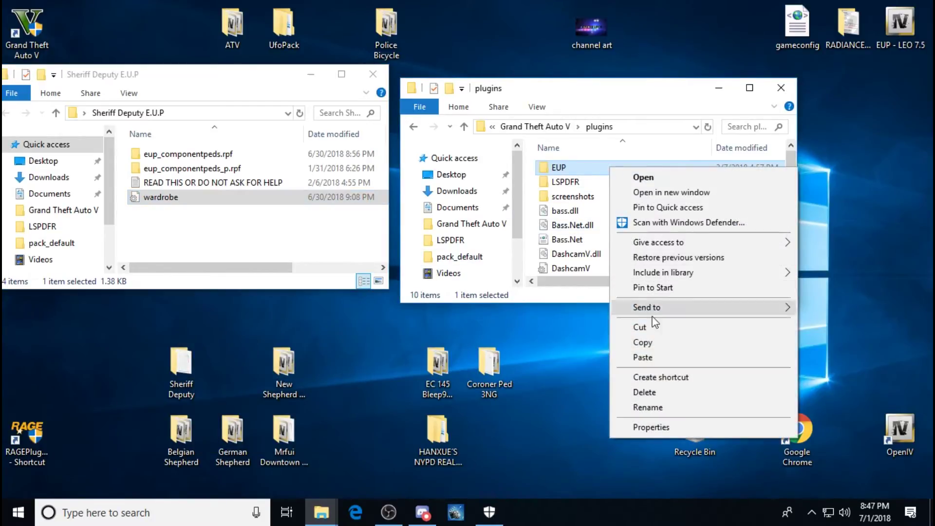
click(659, 355)
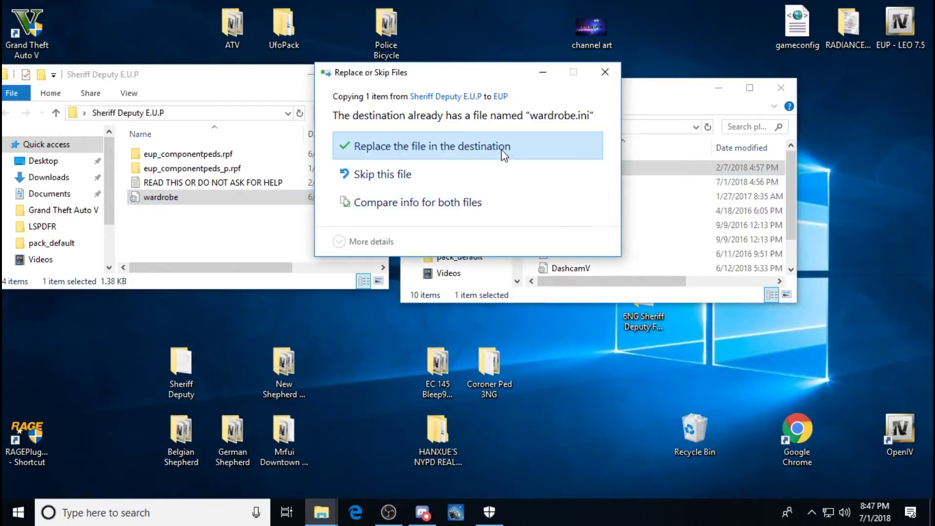
click(418, 145)
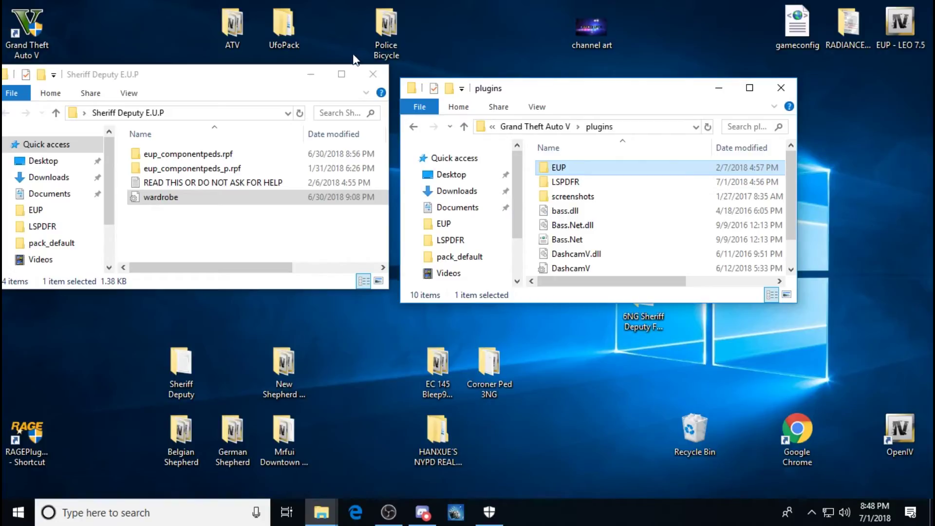
Close both folder windows and move the Sheriff Deputy folder to below Sheriff Deputy E.U.P on the desktop.
click(373, 78)
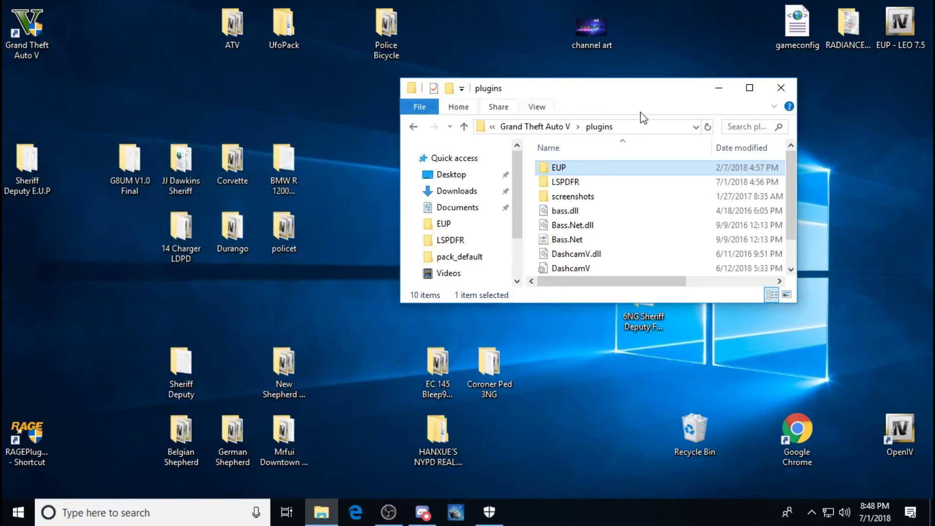
click(782, 88)
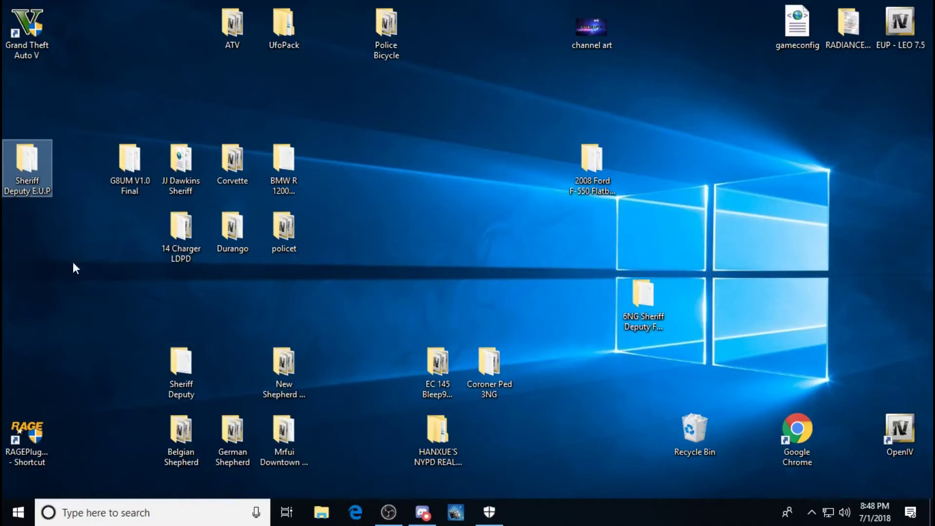
mouse_move(30, 182)
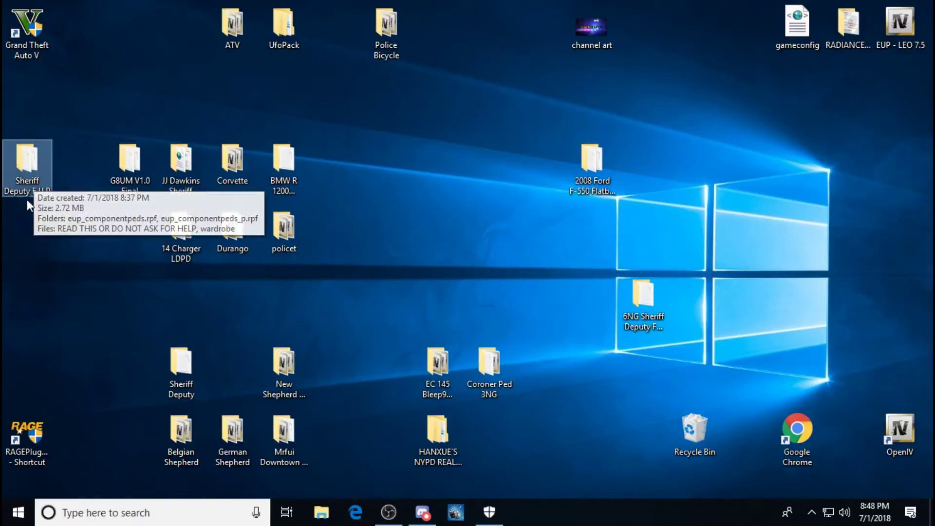
drag(186, 368, 39, 278)
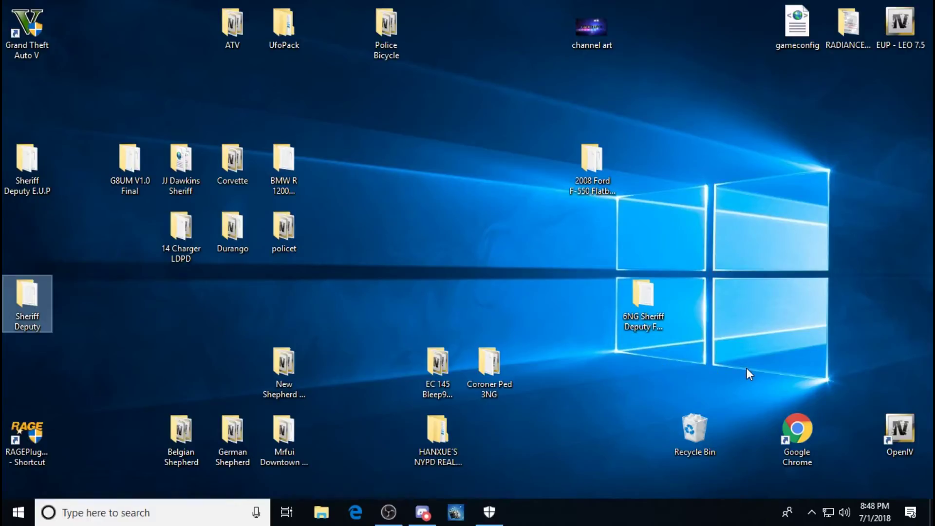
Open OpenIV for the Windows version of Grand Theft Auto V and turn on edit mode.
double_click(911, 425)
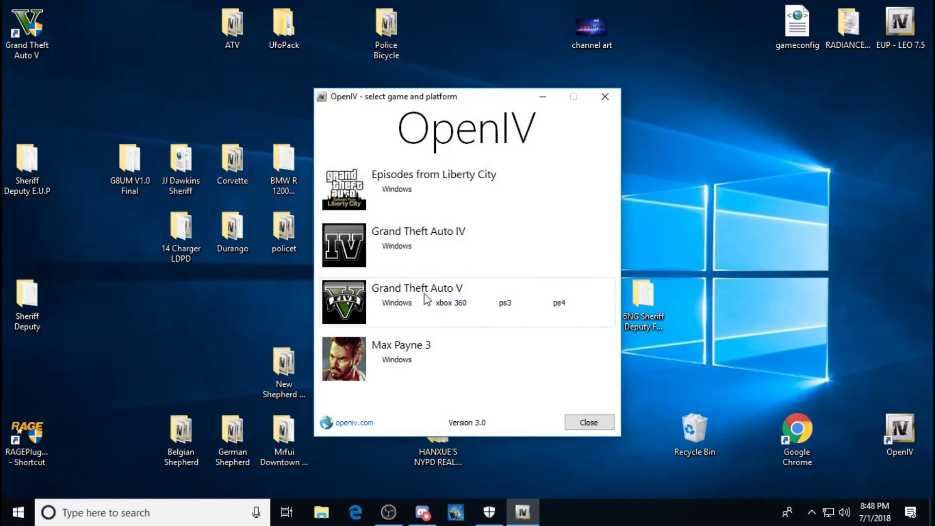
click(389, 306)
click(804, 49)
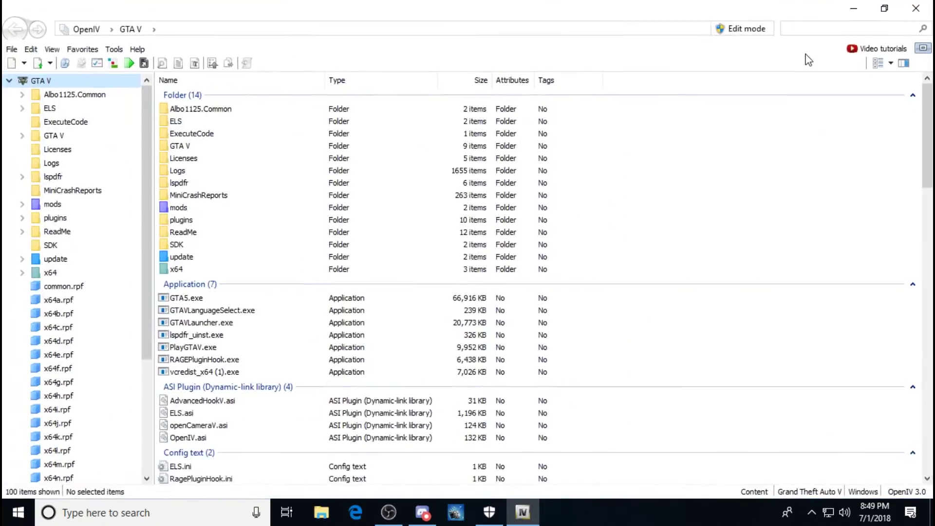
click(11, 51)
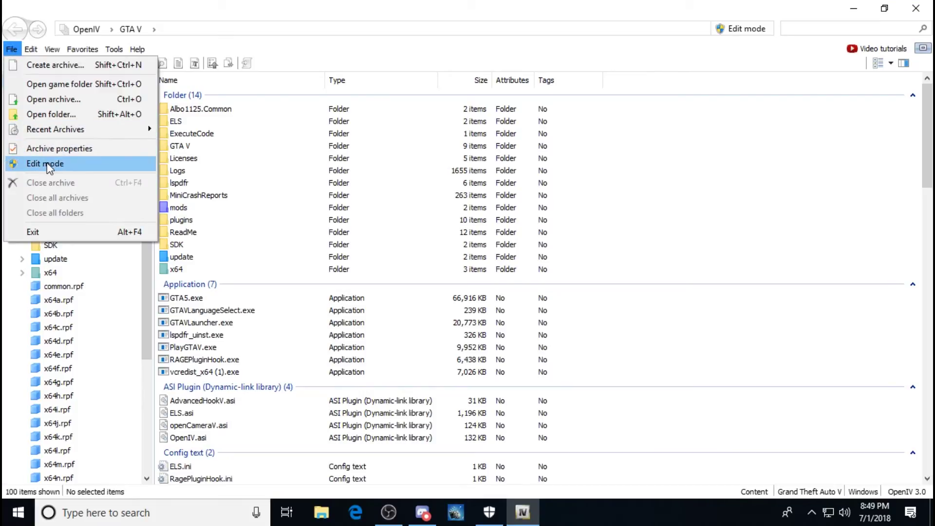
click(48, 167)
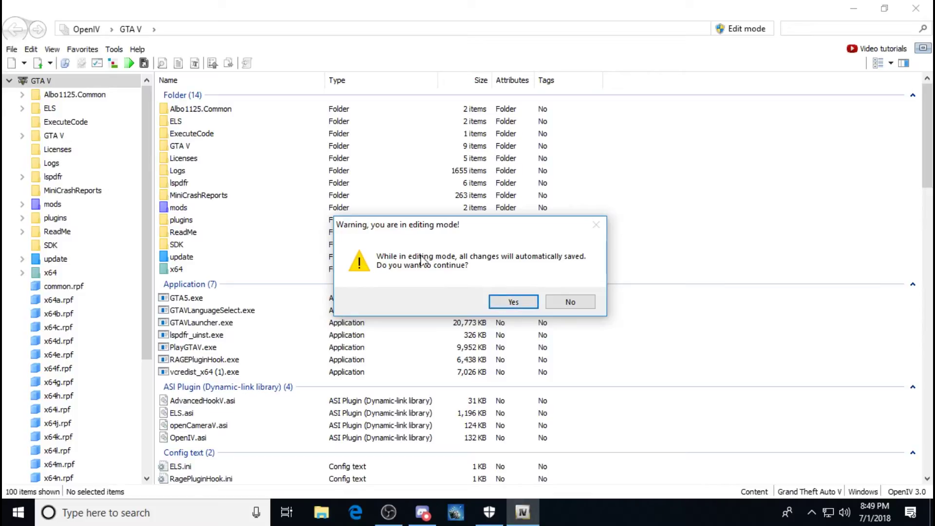
click(512, 302)
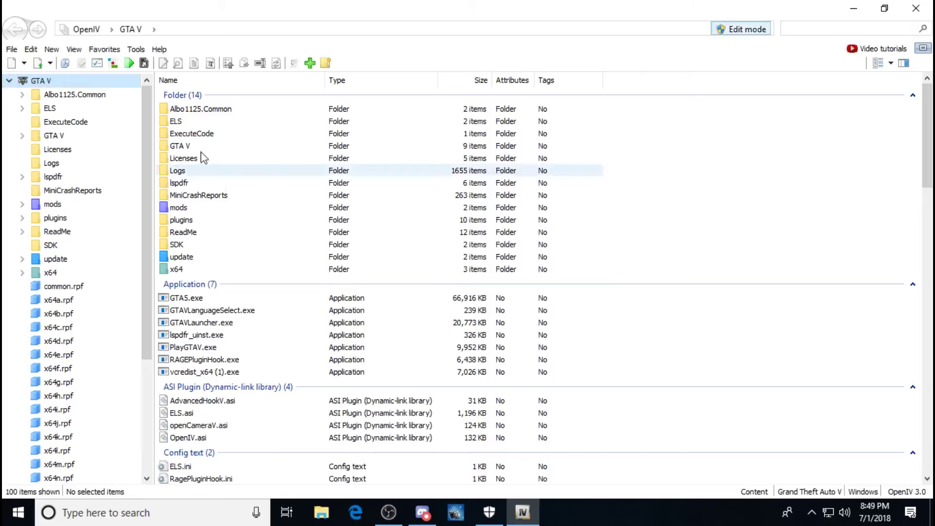
Check in the ASI Manager whether ASI Loader, OpenIV.ASI and openCamera are installed, and close it.
click(136, 50)
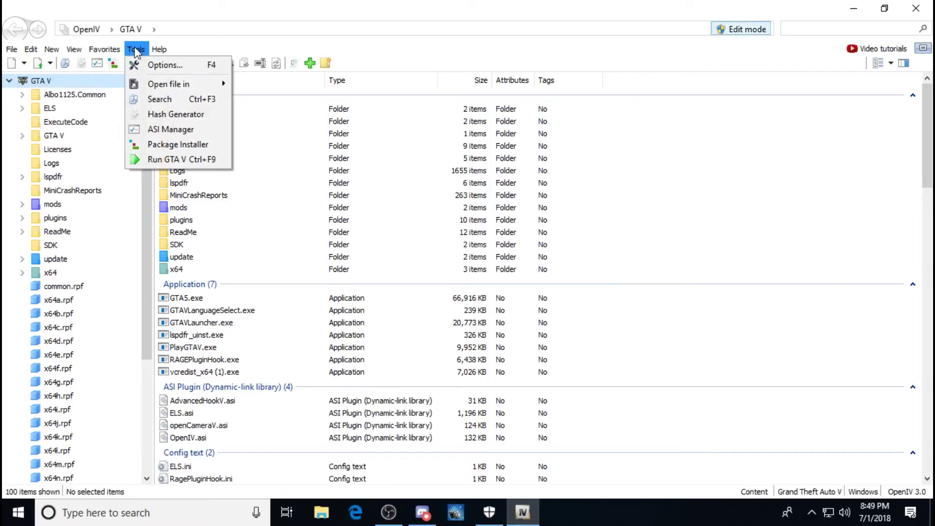
click(172, 130)
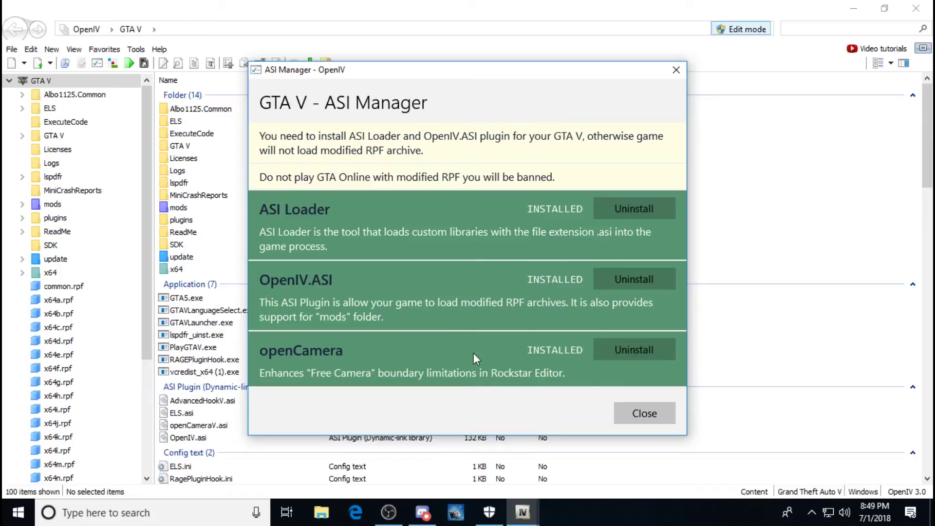
click(636, 413)
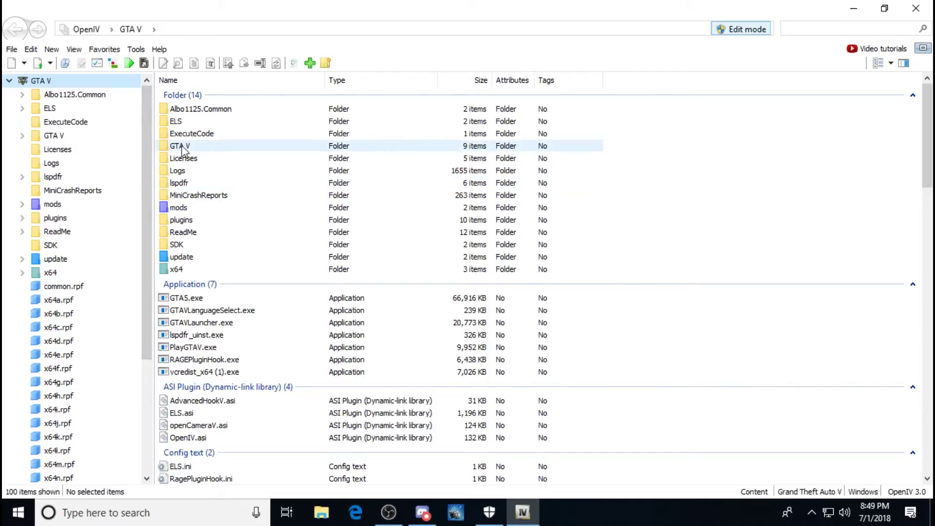
Go to the eup folder under mods, update, update.rpf, x64.
click(65, 204)
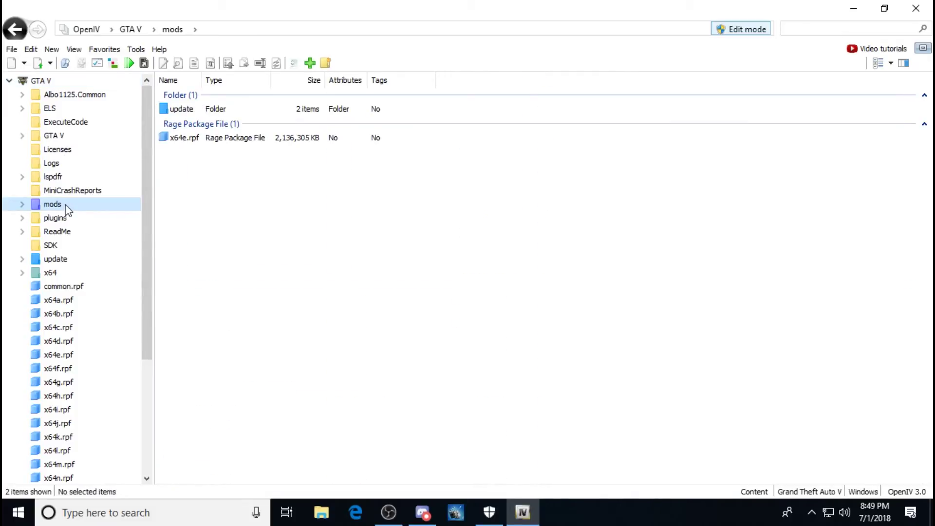
click(196, 110)
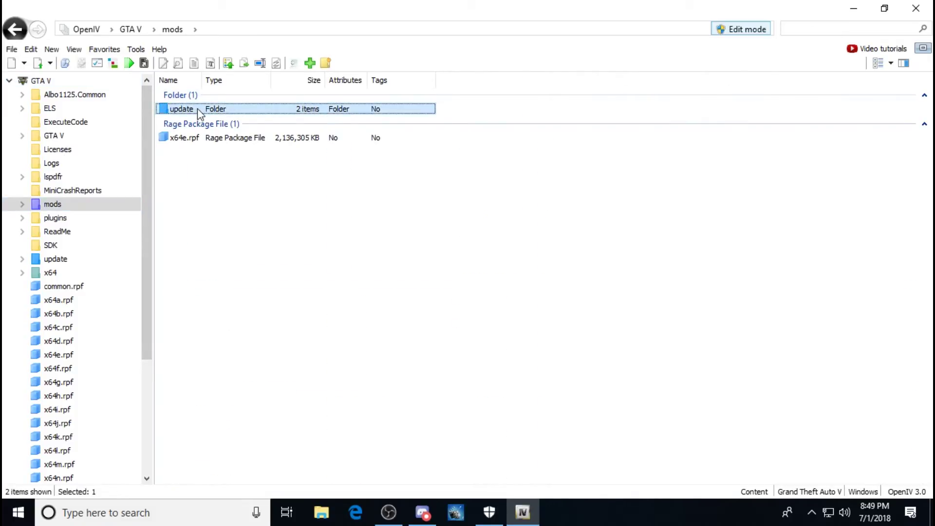
double_click(197, 112)
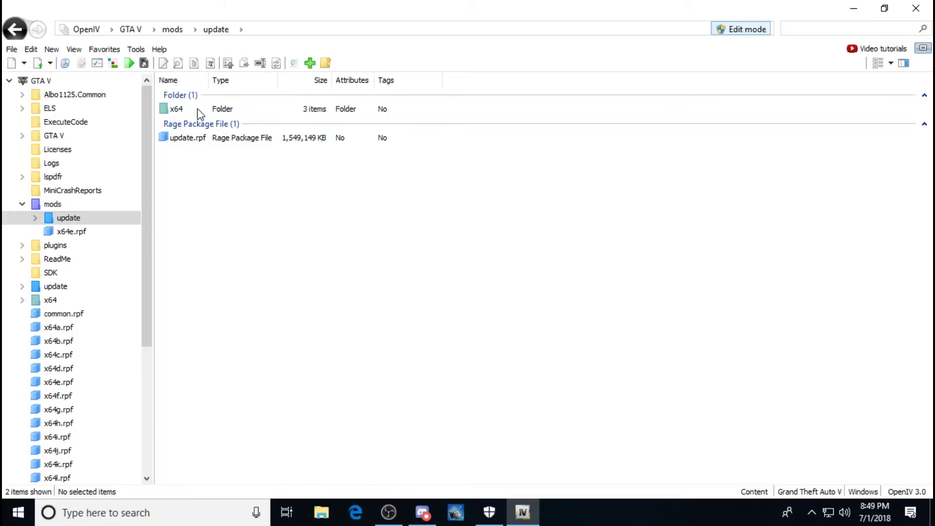
double_click(203, 140)
double_click(205, 137)
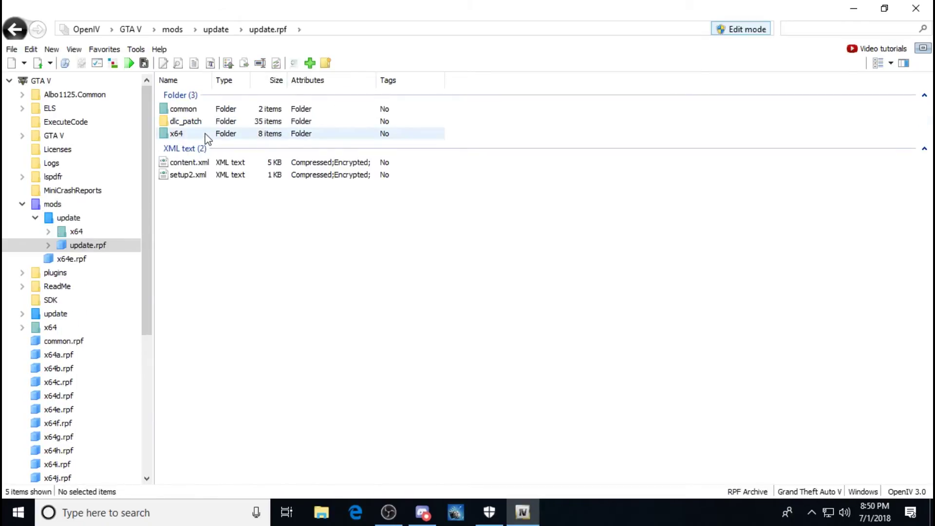
double_click(205, 135)
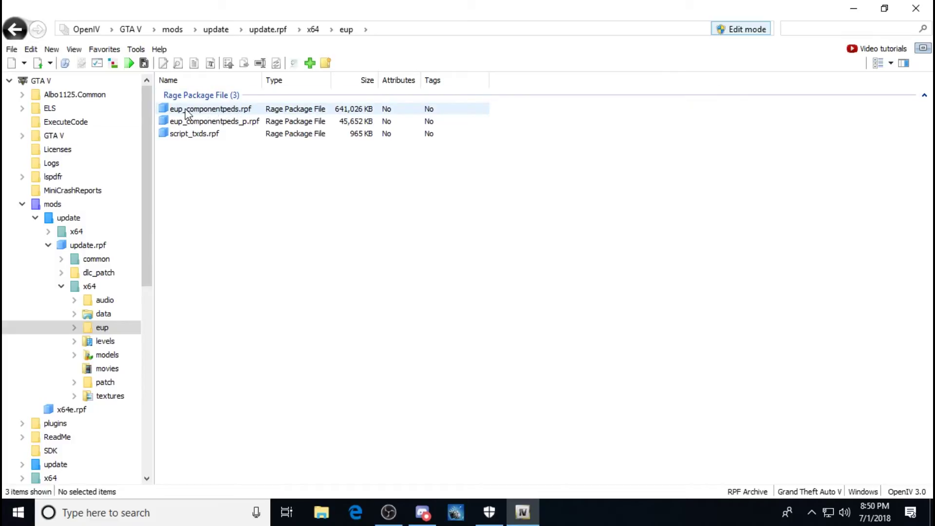
Open the mp_m_freemode_01_male_apt01 folder inside eup_componentpeds.rpf.
double_click(241, 110)
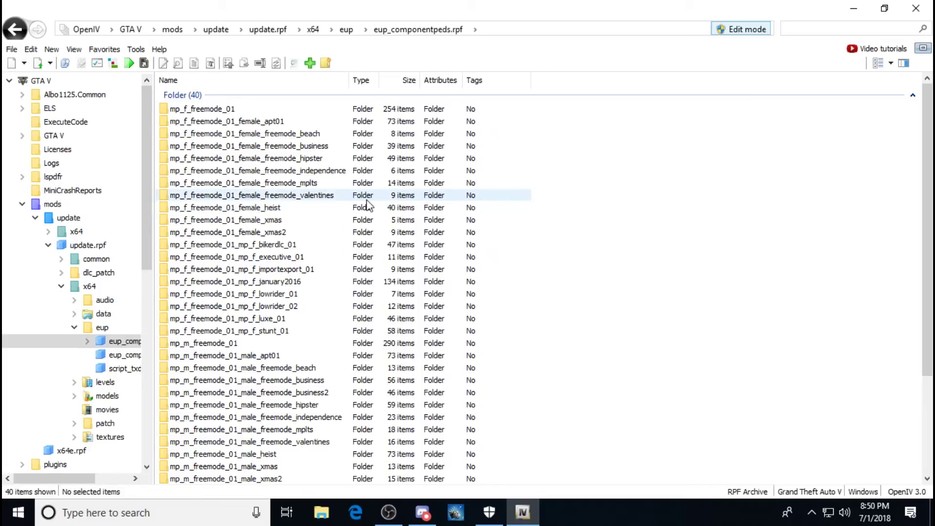
scroll(285, 219, down, 1)
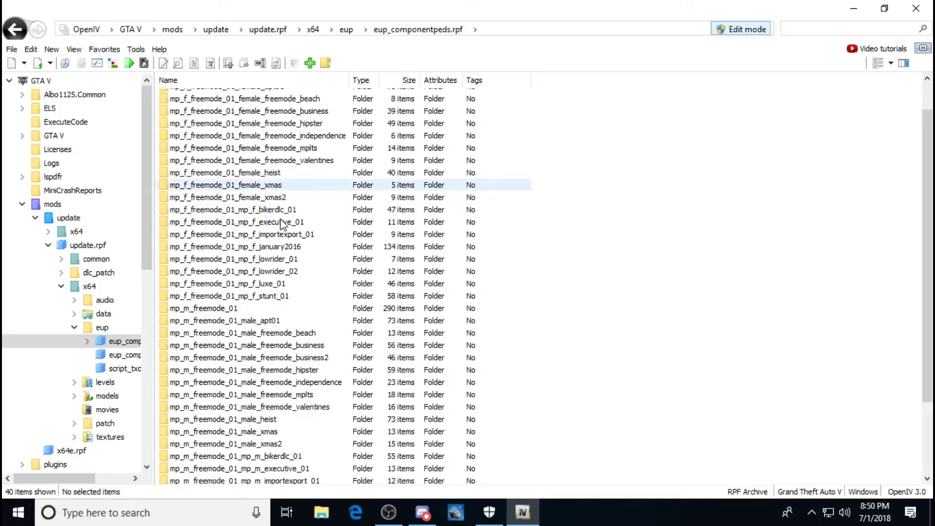
scroll(281, 225, down, 3)
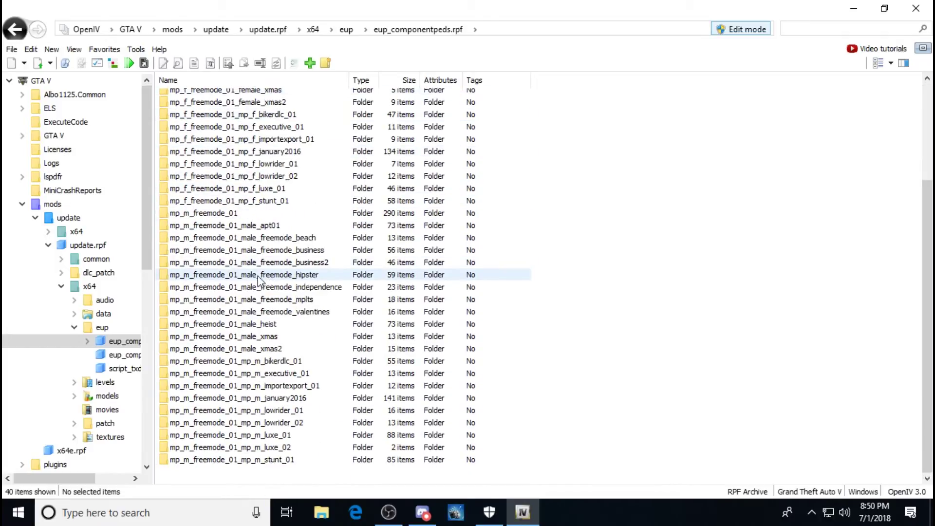
double_click(290, 226)
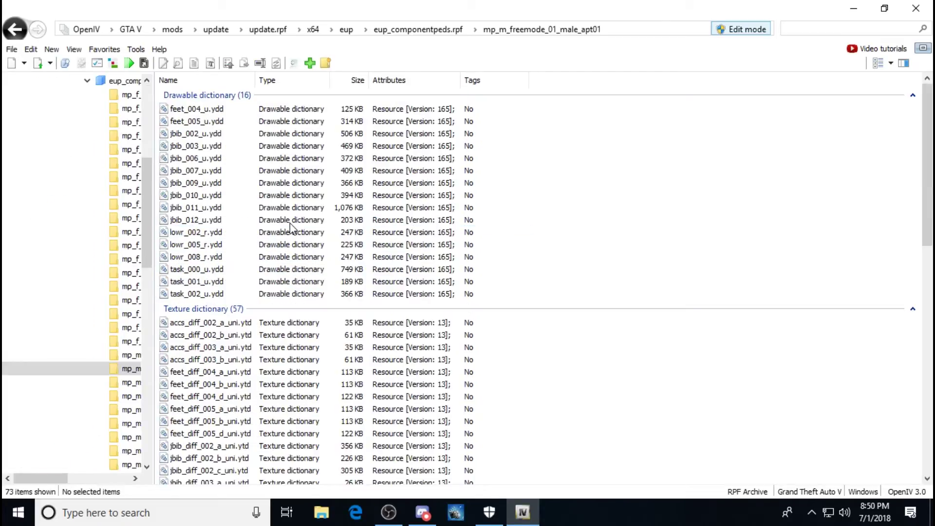
Start adding files to the mp_m_freemode_01_male_apt01 folder and browse to eup_componentpeds.rpf inside the Desktop's Sheriff Deputy E.U.P folder.
scroll(290, 226, down, 15)
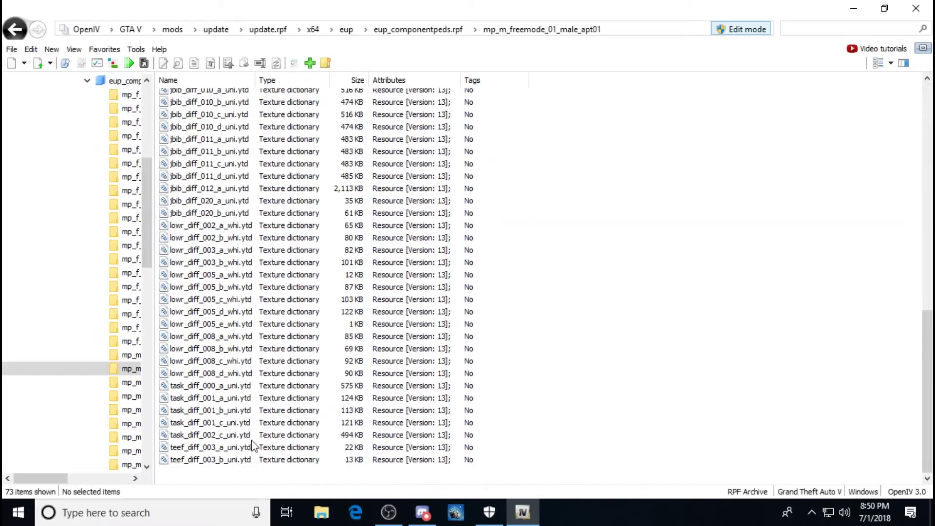
right_click(243, 476)
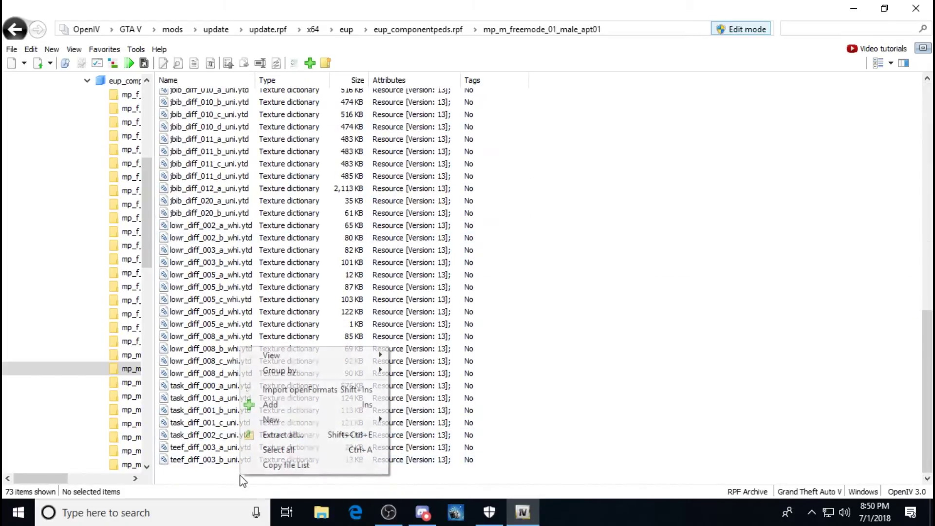
click(270, 405)
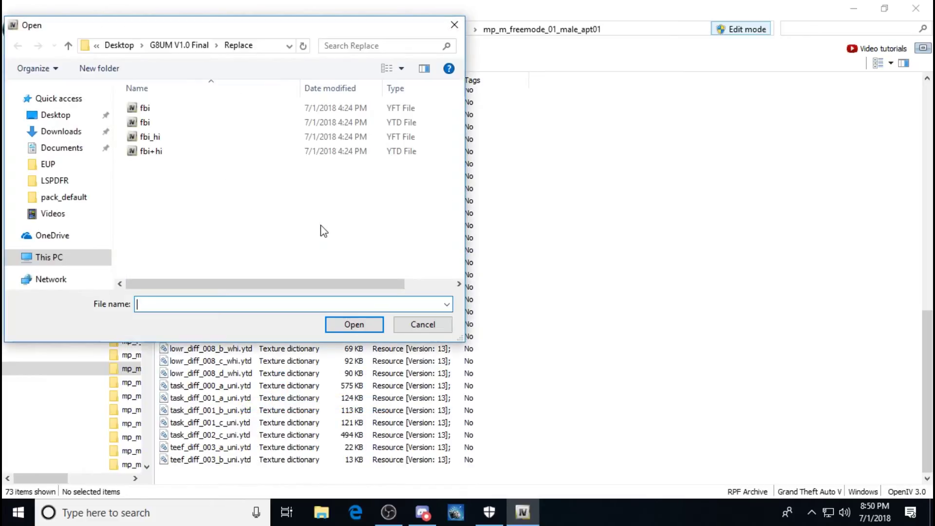
click(62, 116)
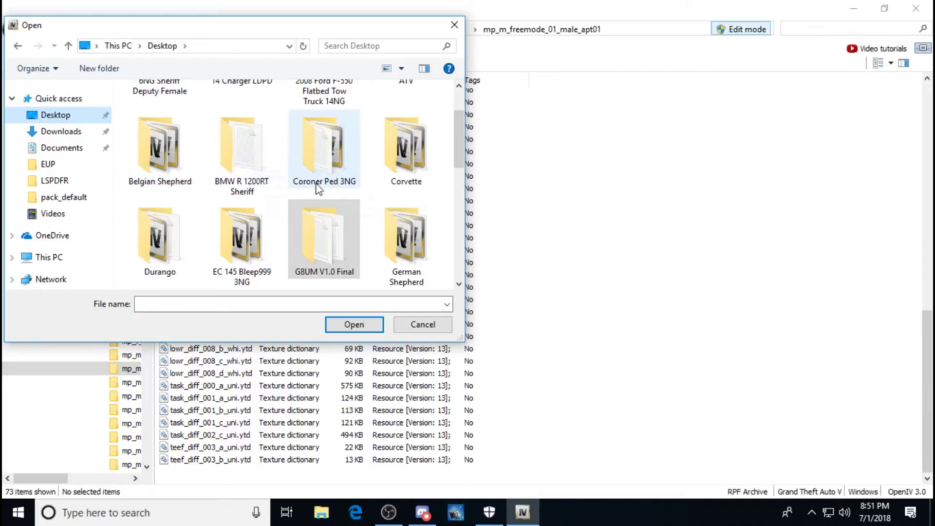
scroll(320, 189, up, 1)
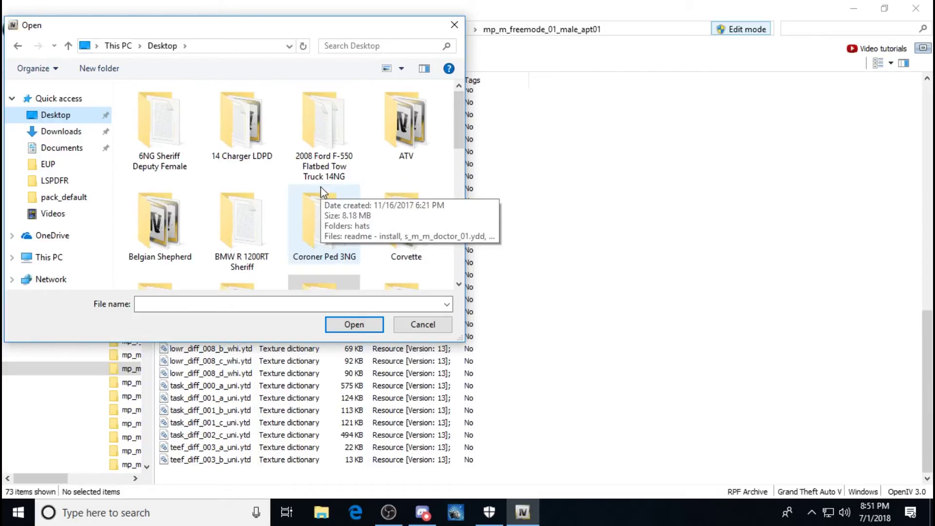
scroll(321, 193, down, 5)
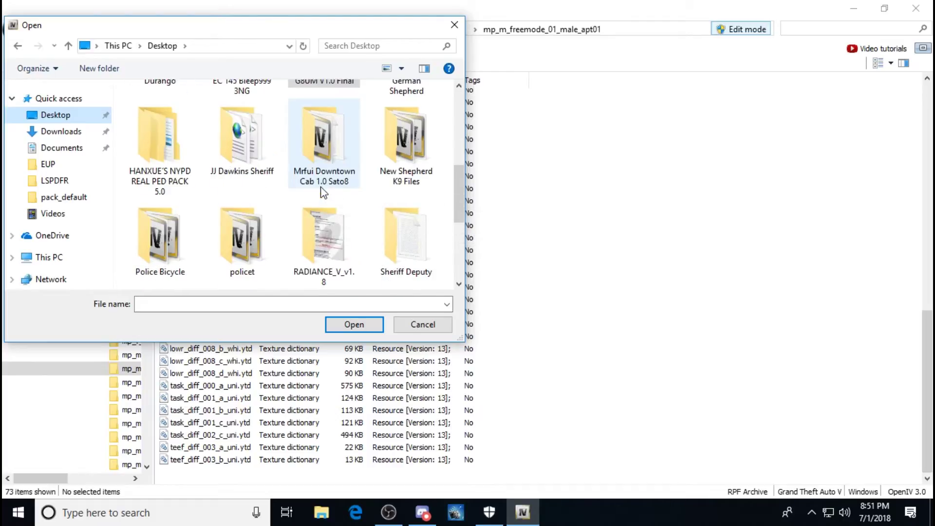
scroll(394, 226, down, 1)
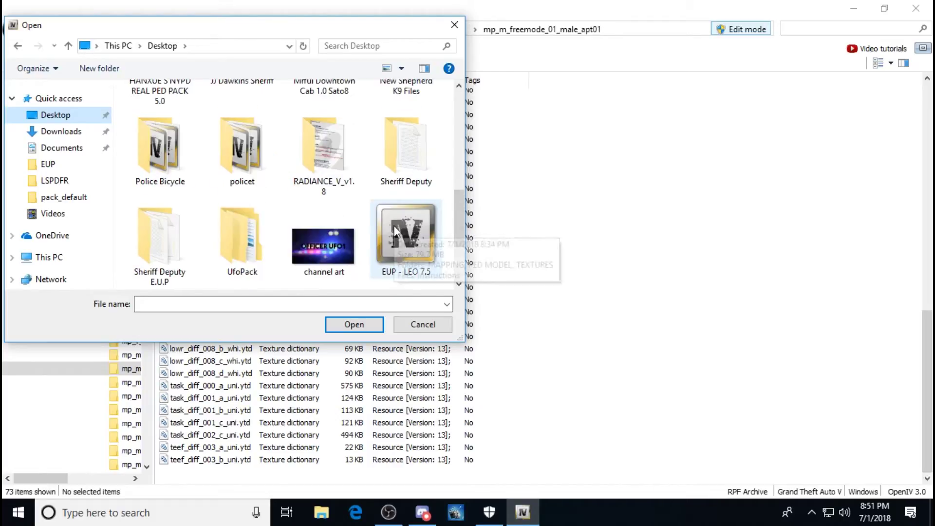
double_click(159, 250)
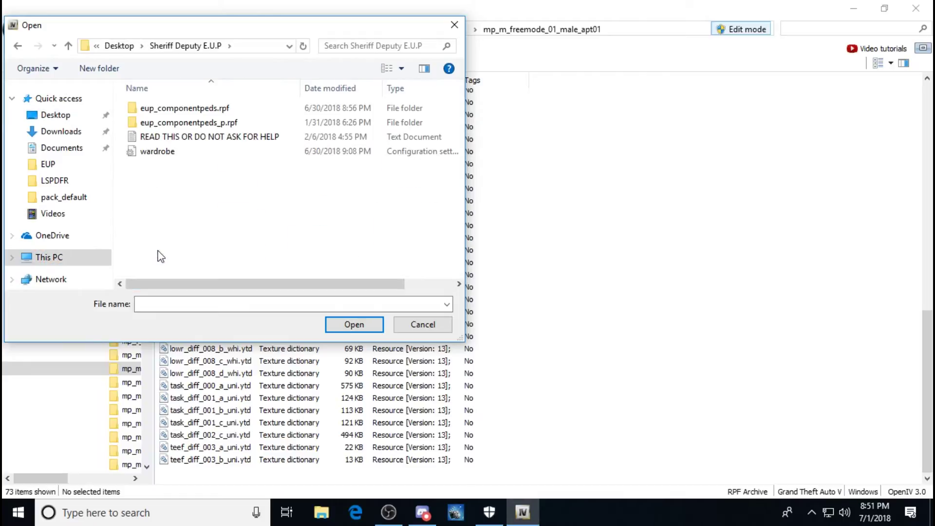
double_click(176, 109)
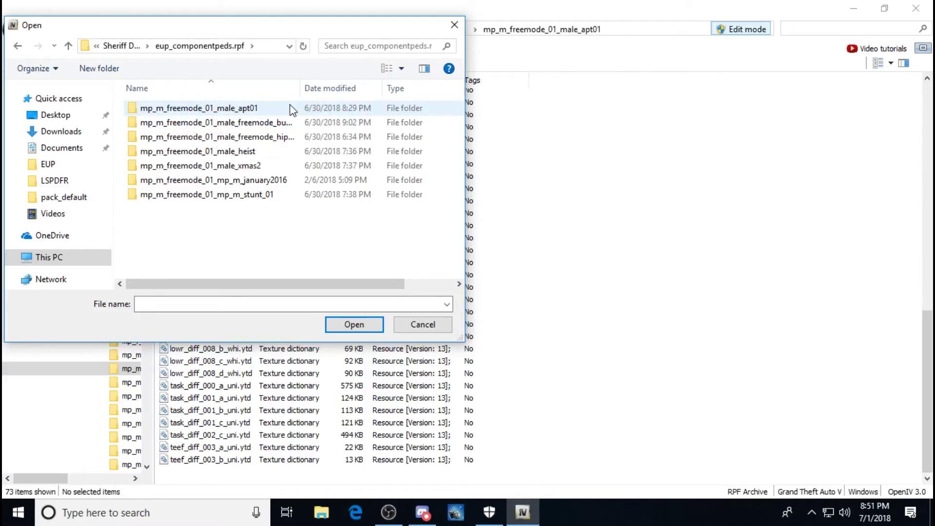
Add jbib_diff_003_a_uni, jbib_diff_003_b_uni and lowr_diff_005_a_whi from the mod's mp_m_freemode_01_male_apt01 folder.
double_click(269, 110)
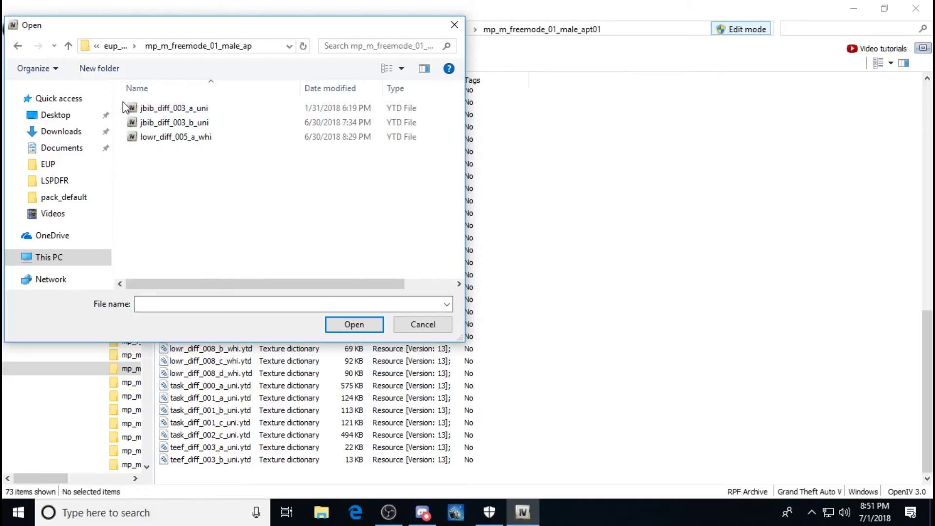
drag(120, 101, 129, 147)
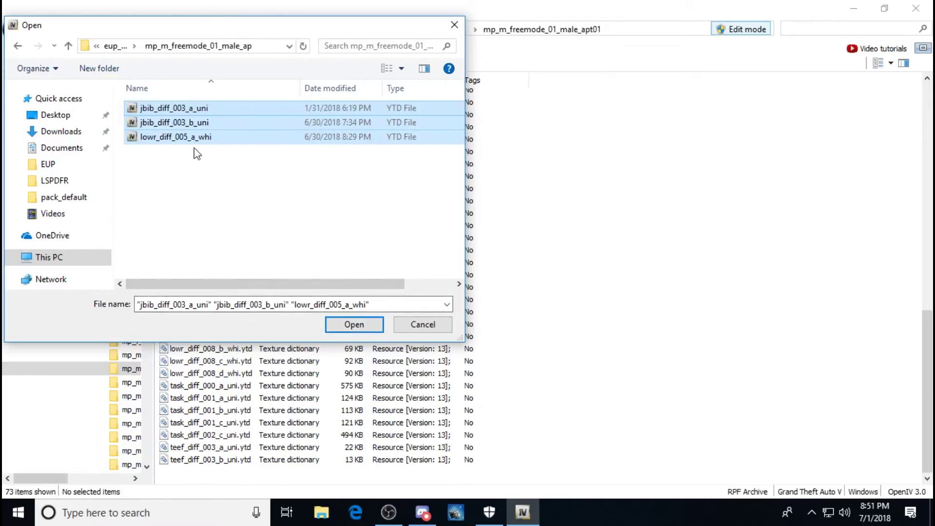
click(355, 330)
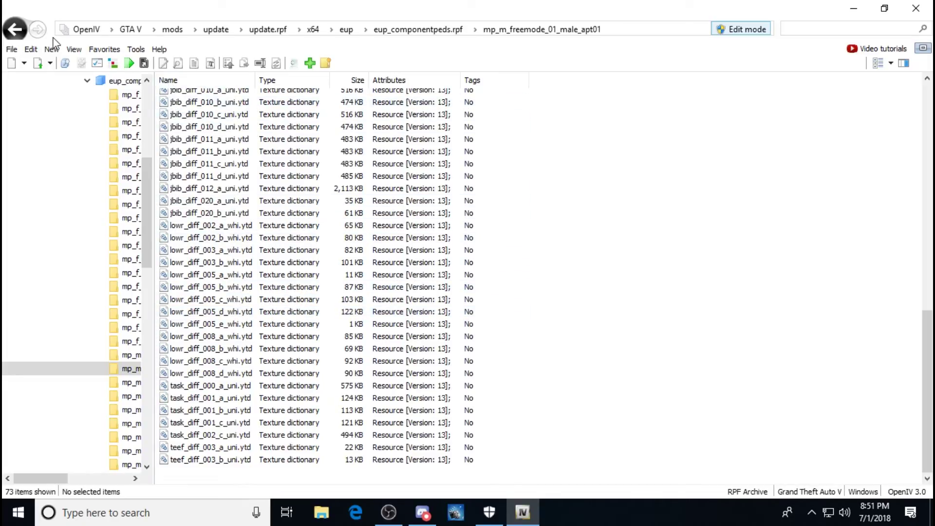
Return to eup_componentpeds.rpf and open its mp_m_freemode_01_male_freemode_business2 folder.
click(15, 29)
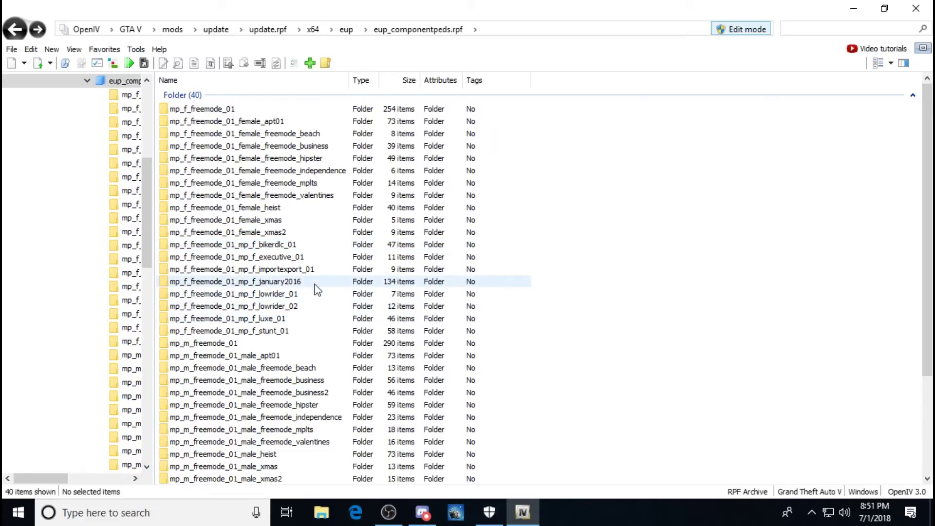
scroll(317, 289, down, 2)
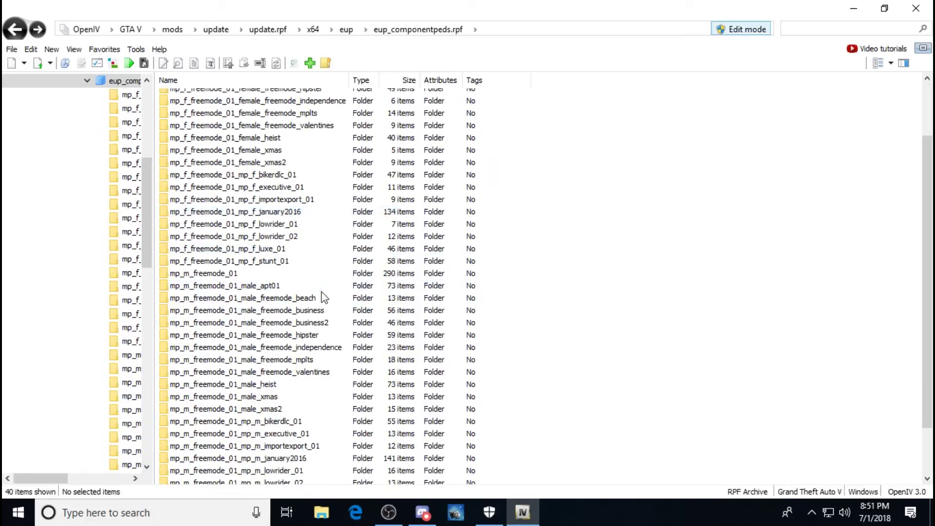
scroll(324, 297, down, 2)
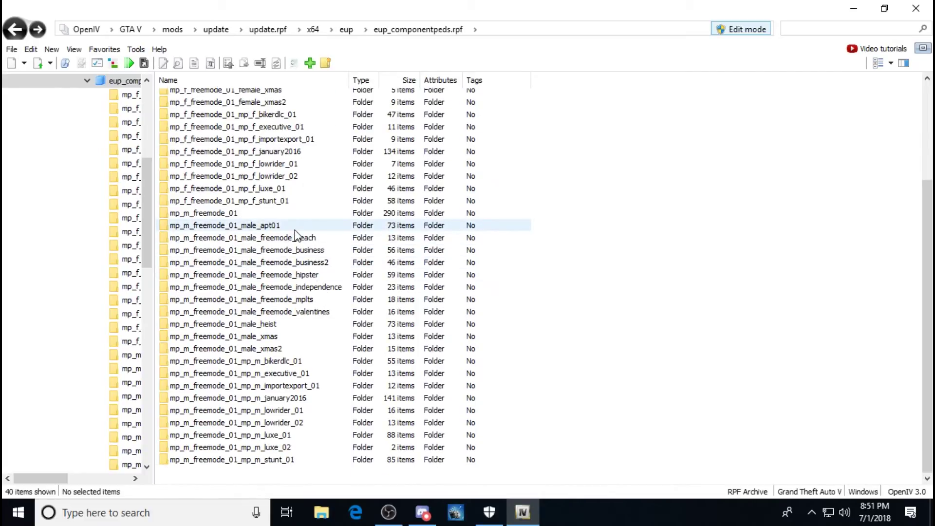
double_click(319, 263)
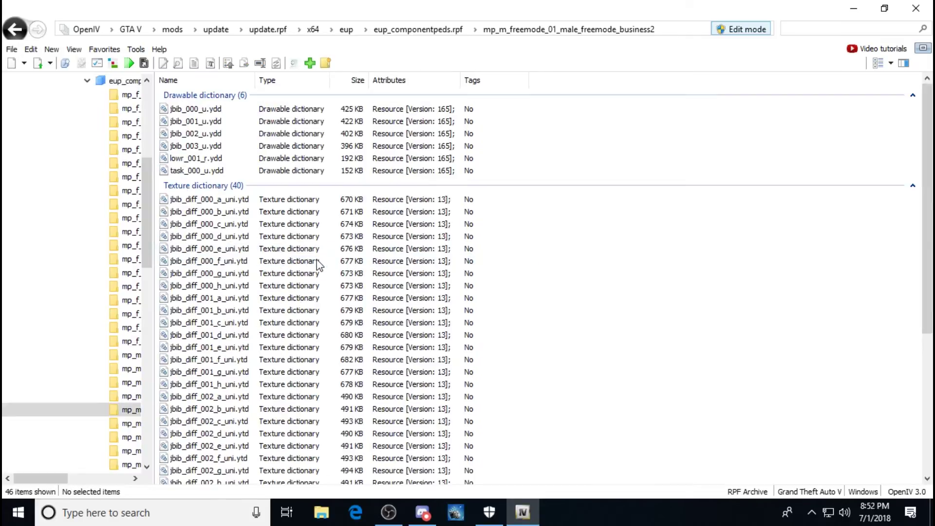
Add lowr_diff_001_a_whi and task_diff_000_a_uni from the mod's mp_m_freemode_01_male_freemode_business2 folder to the open archive folder.
scroll(427, 341, down, 5)
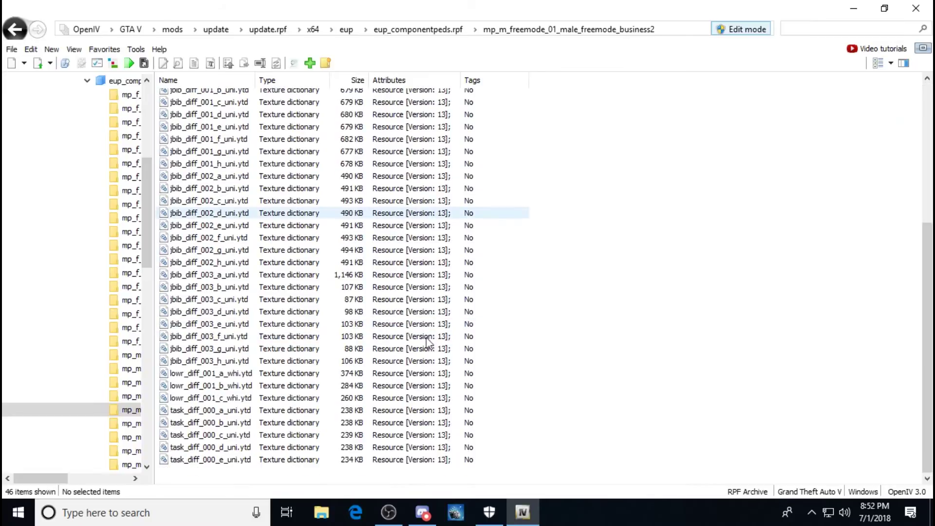
right_click(262, 476)
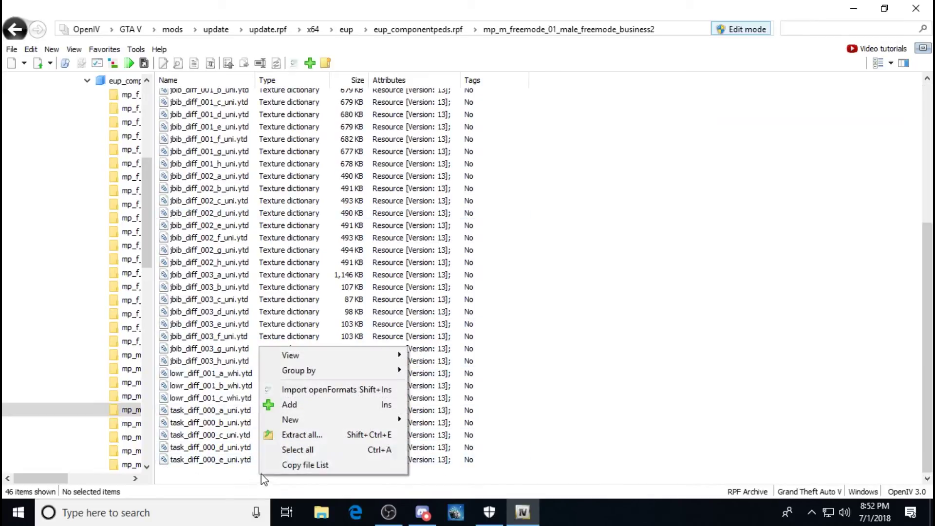
click(292, 405)
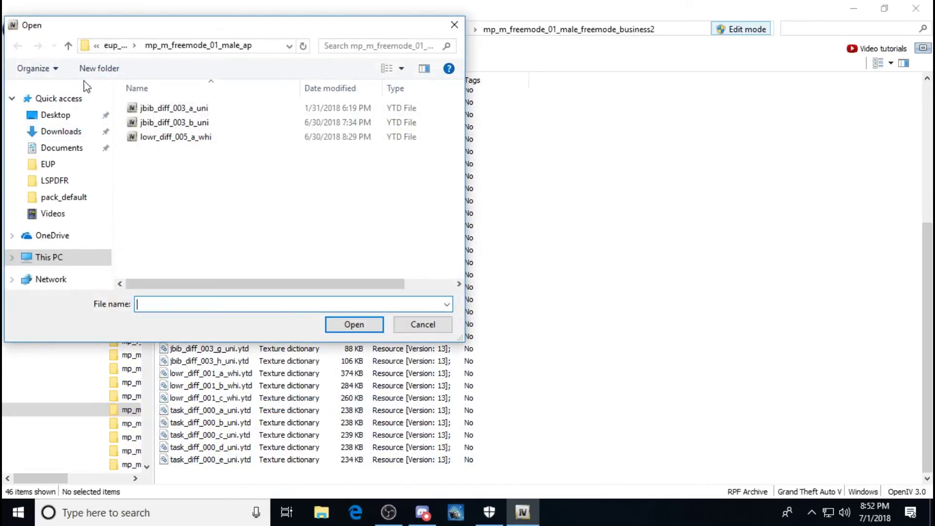
click(68, 45)
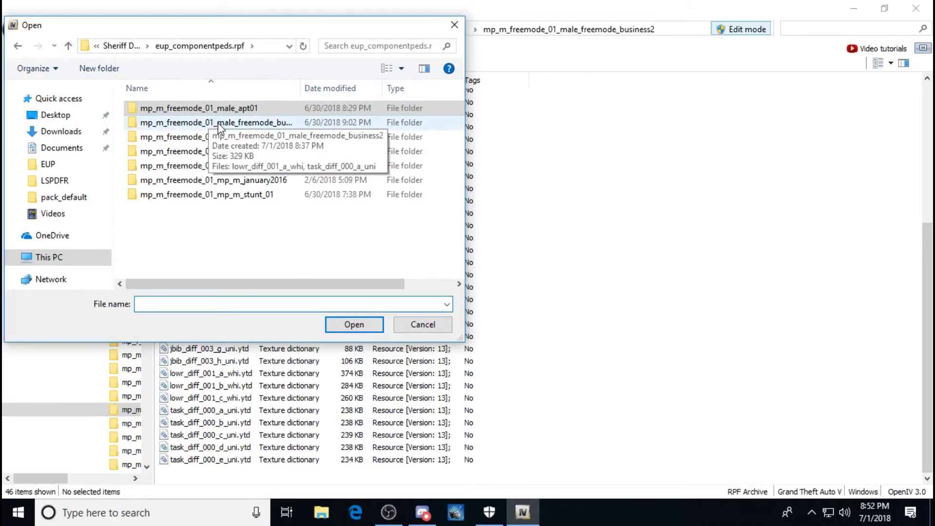
double_click(272, 123)
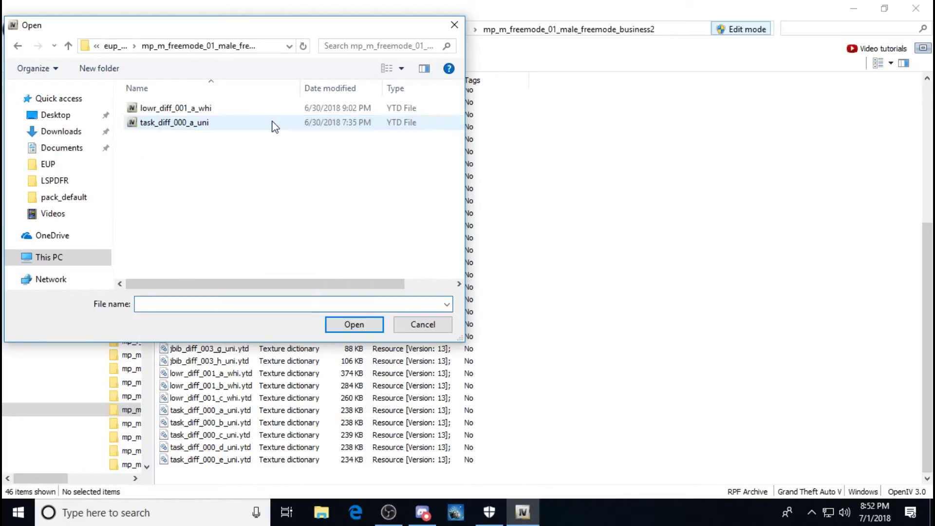
click(127, 108)
shift+click(139, 123)
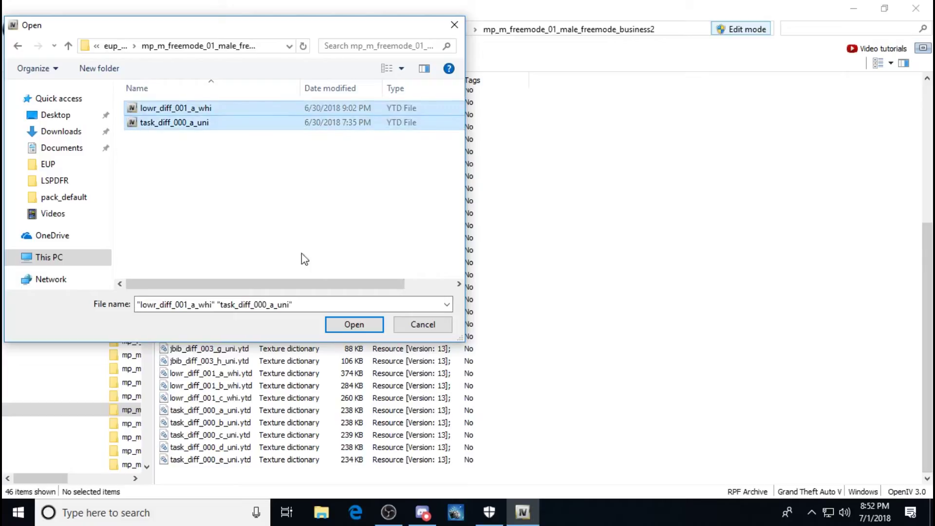
click(362, 326)
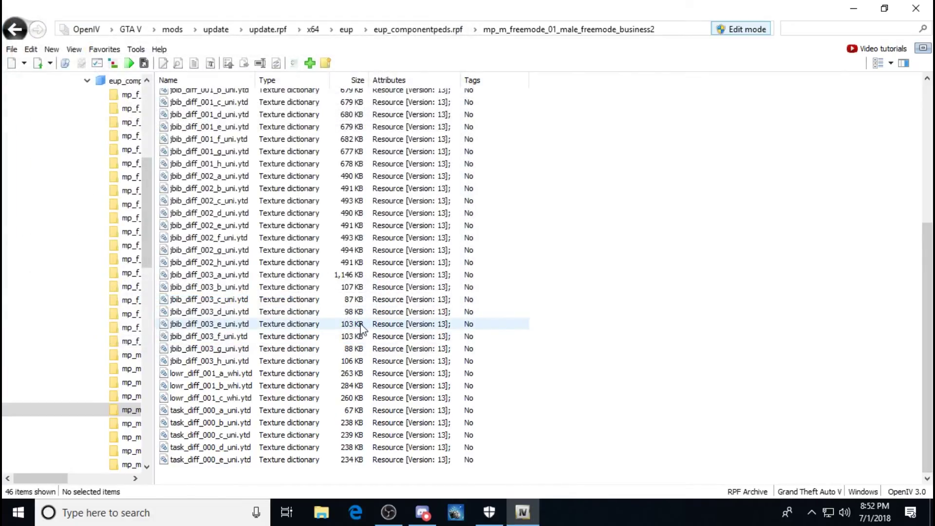
Return to eup_componentpeds.rpf and open its mp_m_freemode_01_male_freemode_hipster folder.
click(14, 30)
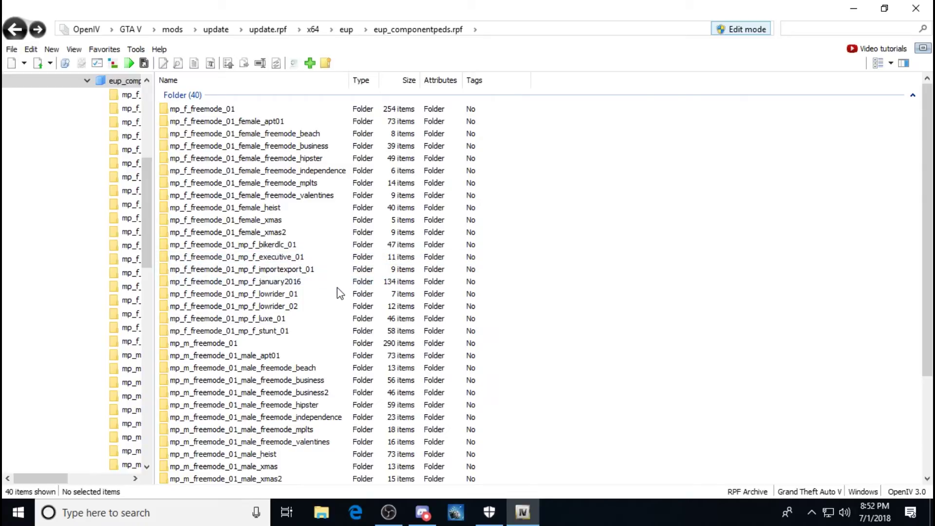
scroll(337, 292, down, 4)
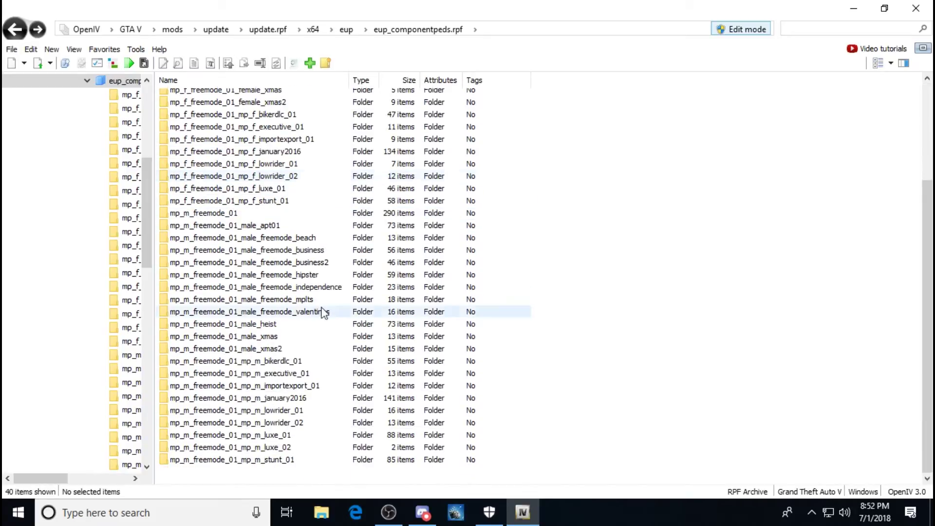
double_click(280, 275)
Add accs_000_u.ydd, accs_001_u.ydd, accs_diff_000_a_uni and accs_diff_001_a_uni from the mod's mp_m_freemode_01_male_freemode_hipster folder.
scroll(303, 292, down, 10)
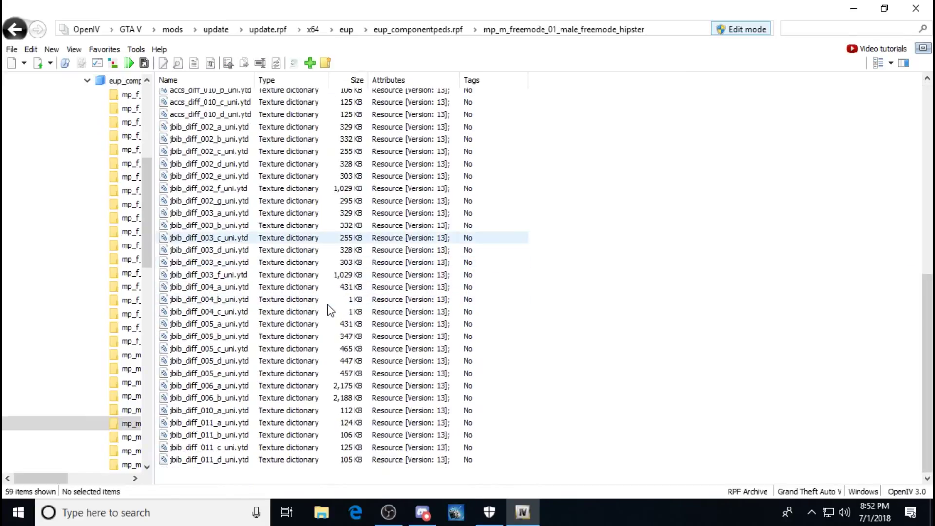
right_click(226, 479)
click(258, 399)
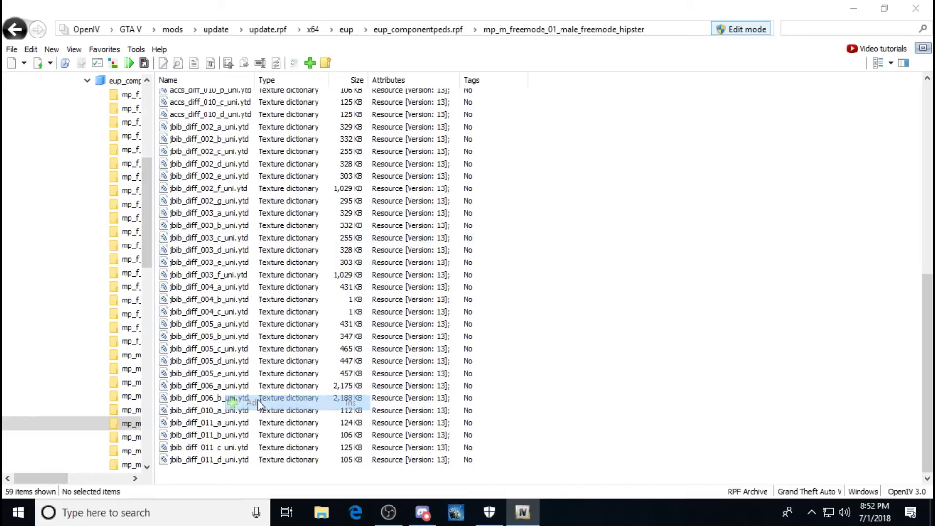
click(68, 45)
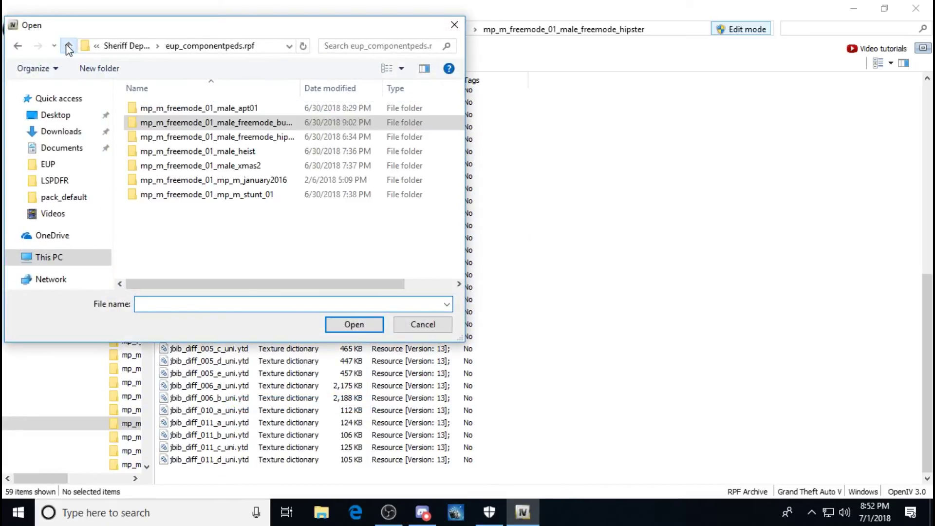
double_click(286, 138)
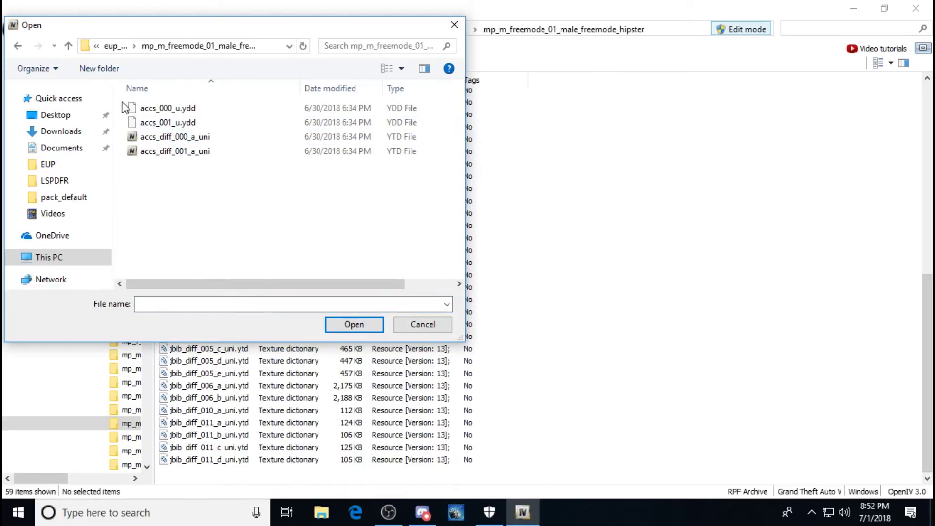
drag(125, 107, 136, 173)
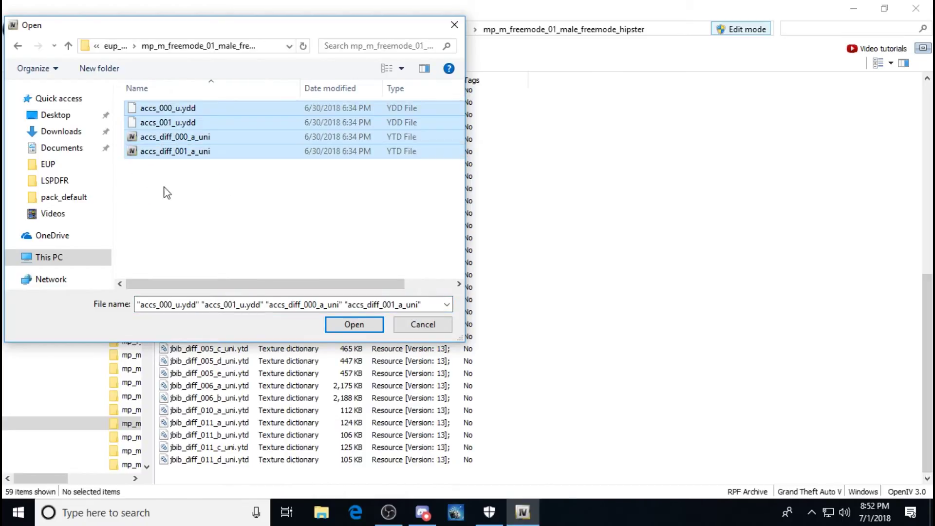
click(354, 324)
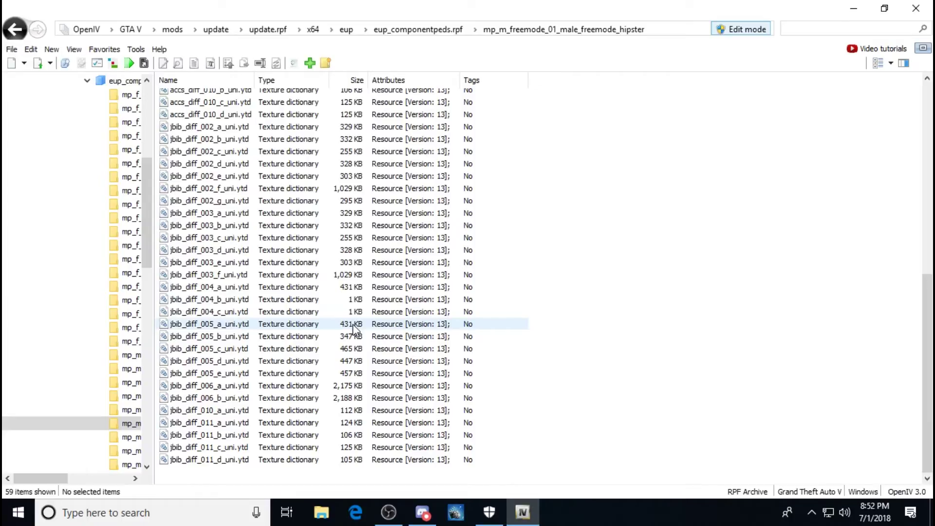
Return to eup_componentpeds.rpf and open its mp_m_freemode_01_male_heist folder.
click(15, 31)
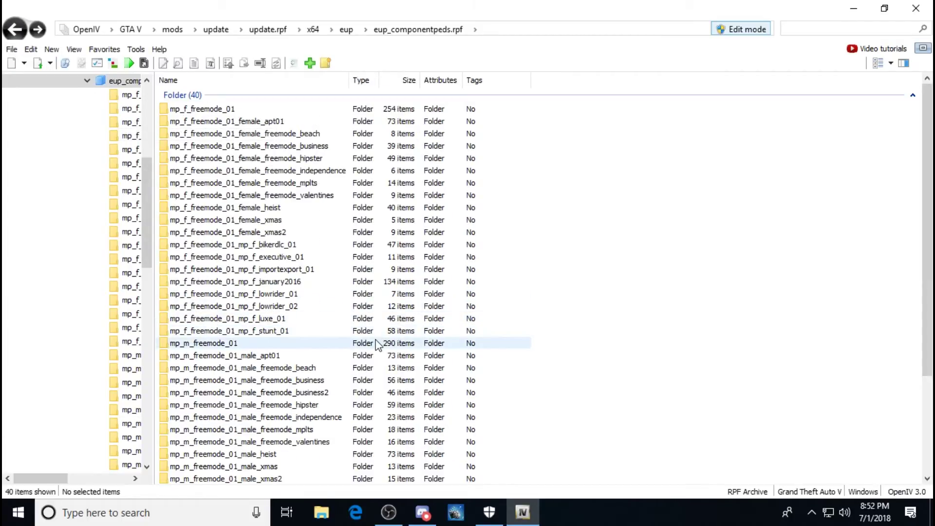
scroll(340, 371, down, 4)
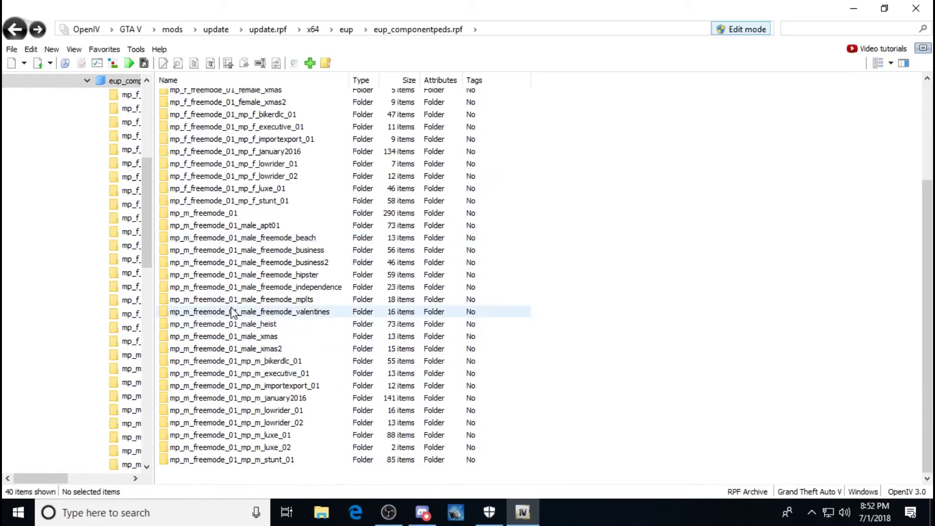
click(265, 327)
double_click(265, 325)
Add task_diff_000_a_uni and task_diff_000_b_uni from the mod's mp_m_freemode_01_male_heist folder to the open archive folder.
scroll(266, 329, down, 15)
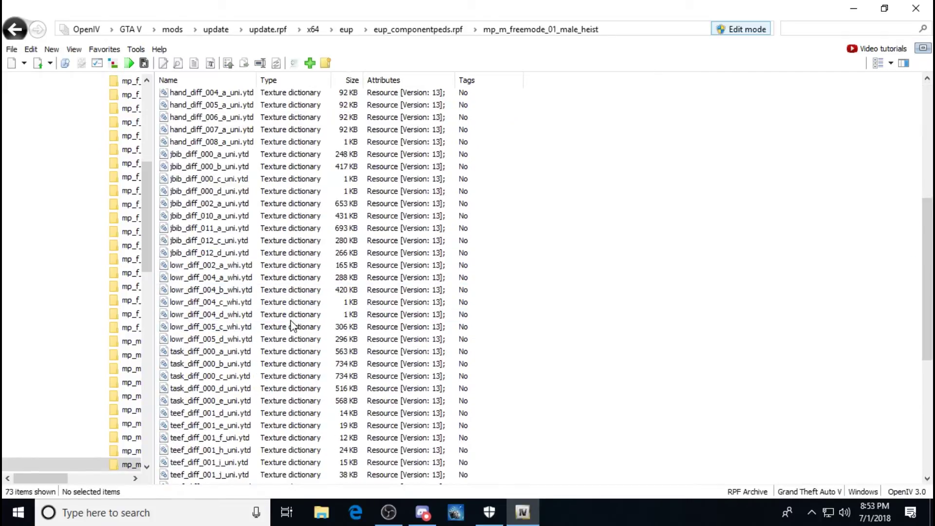
right_click(248, 476)
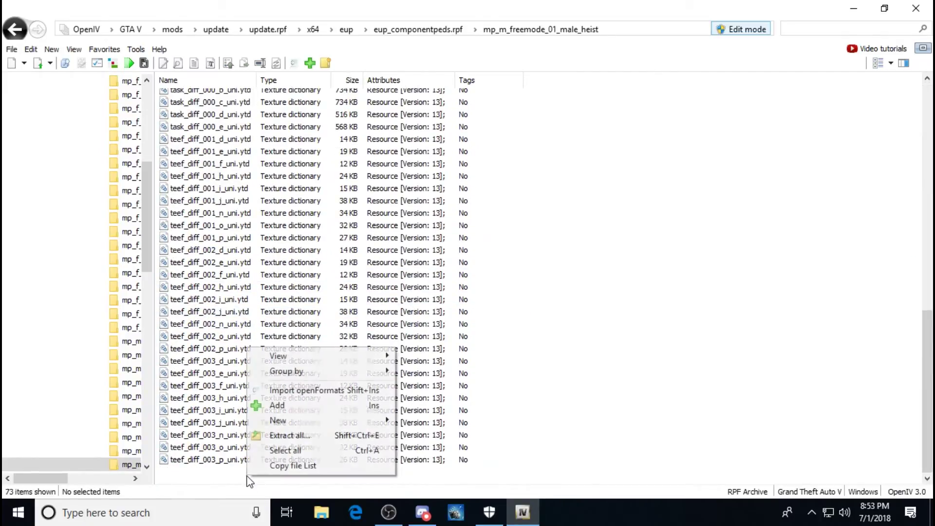
click(279, 409)
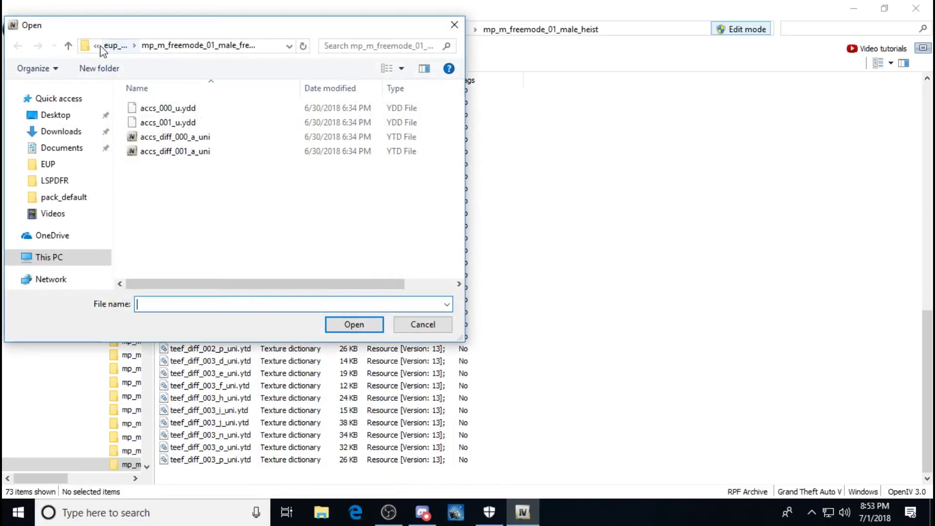
click(69, 46)
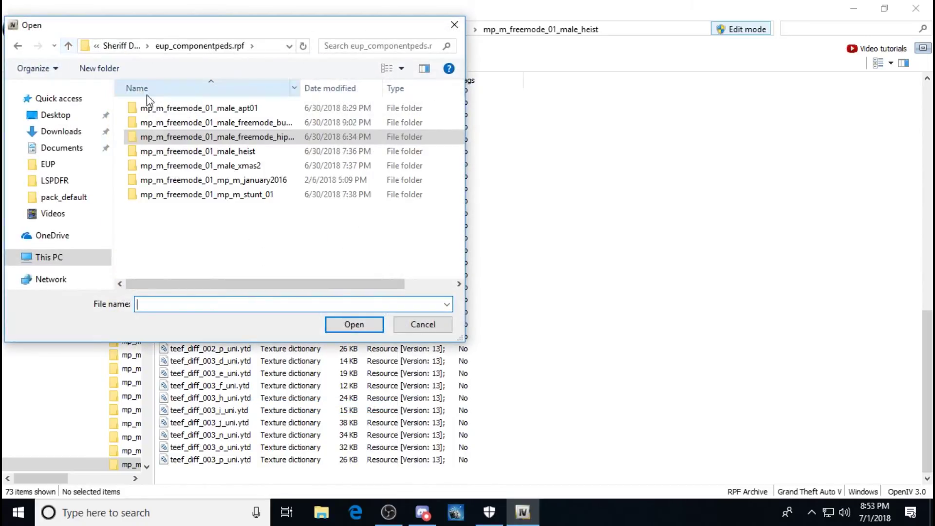
double_click(242, 151)
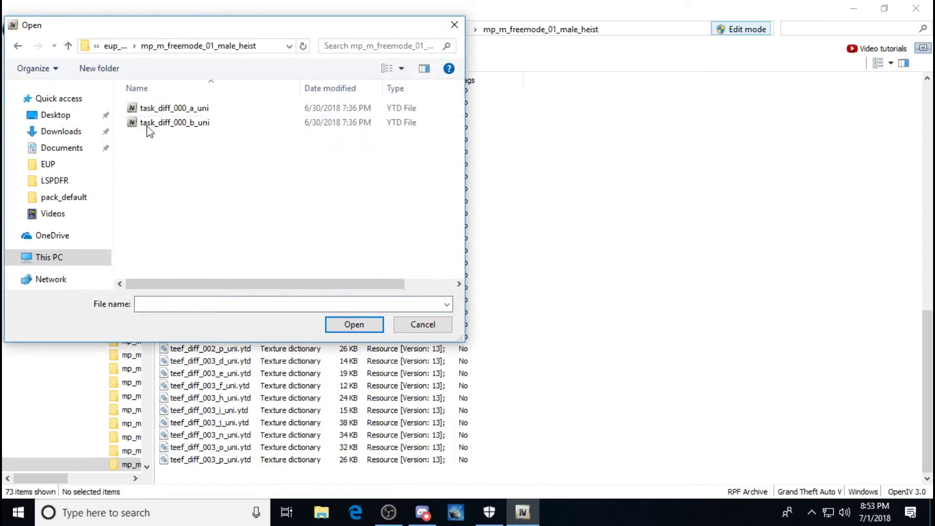
drag(123, 108, 126, 127)
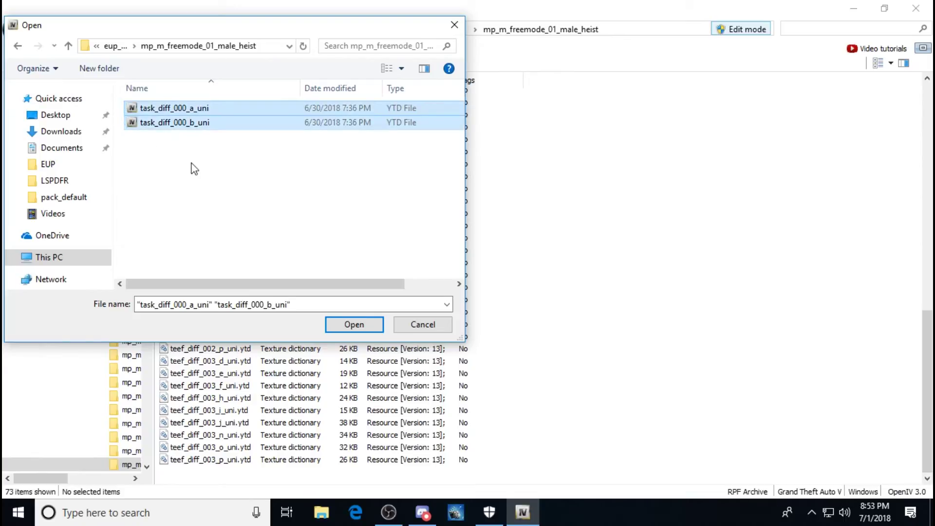
click(349, 326)
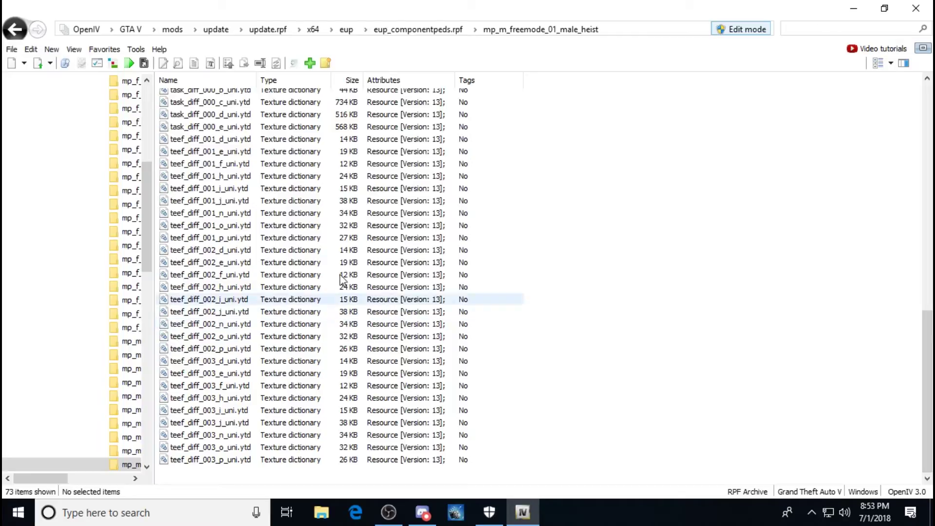
Return to eup_componentpeds.rpf and open its mp_m_freemode_01_male_xmas2 folder.
click(15, 30)
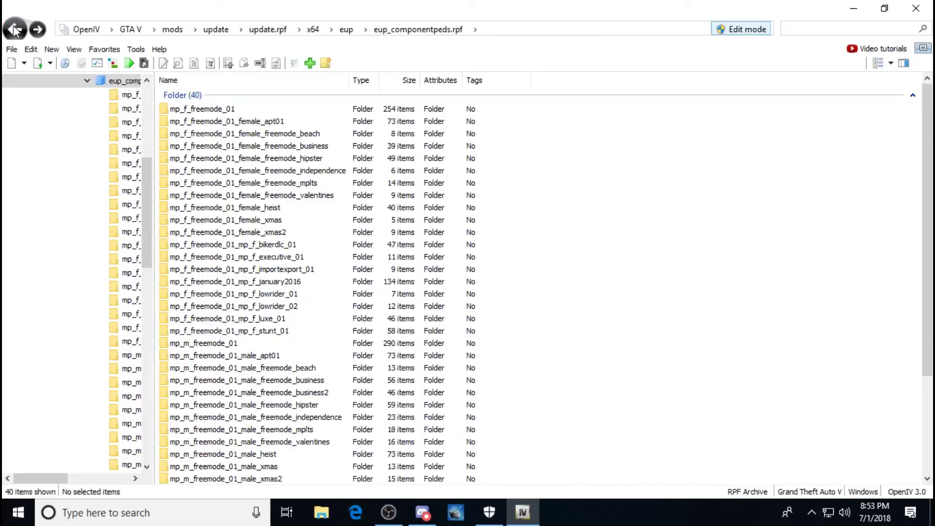
scroll(422, 317, down, 4)
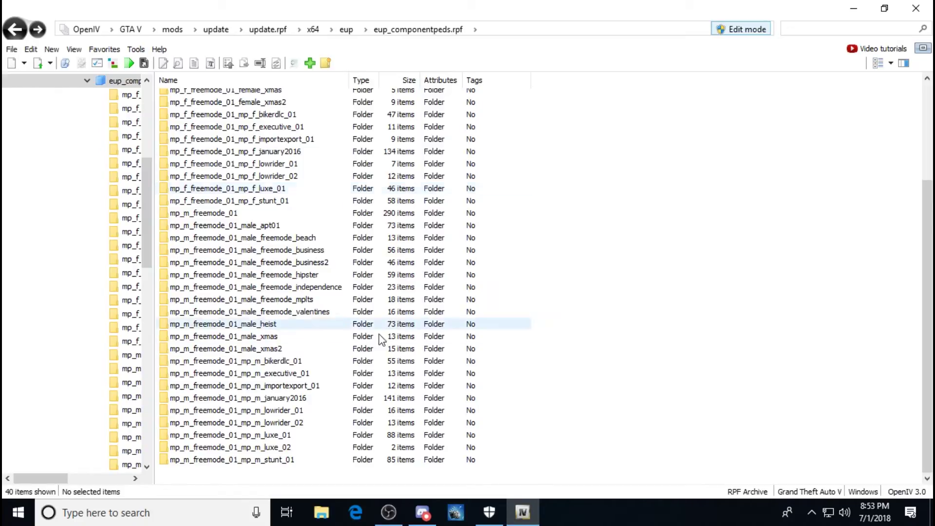
double_click(302, 349)
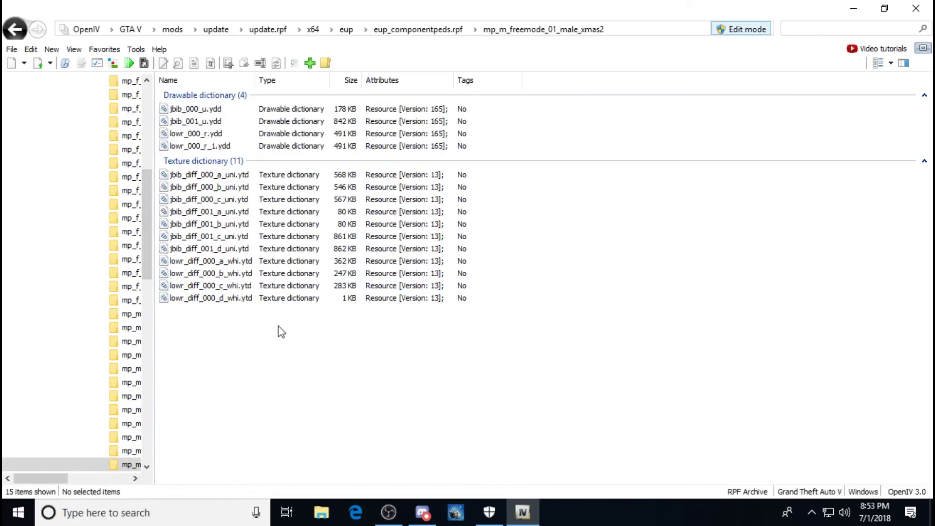
Add jbib_diff_001_a_uni and jbib_diff_001_b_uni from the mod's mp_m_freemode_01_male_xmas2 folder to the open archive folder.
right_click(250, 324)
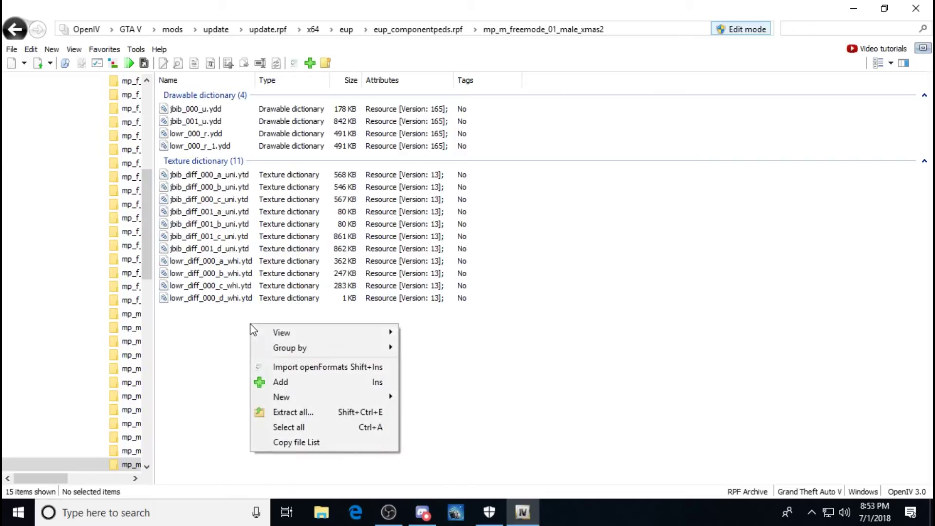
click(288, 384)
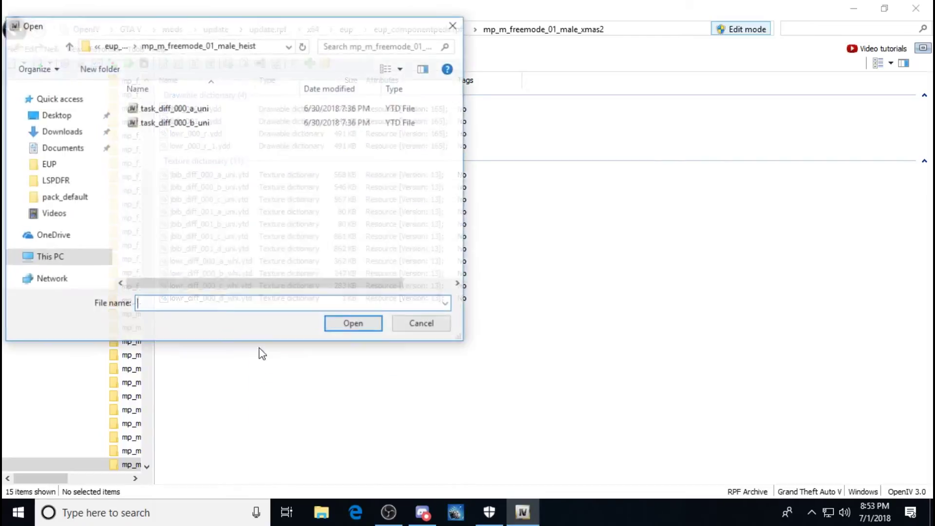
click(69, 46)
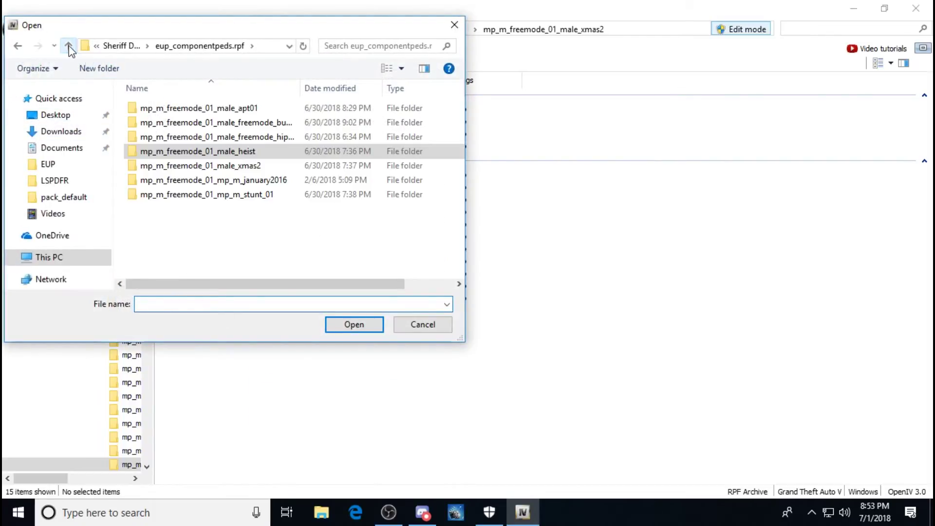
double_click(236, 167)
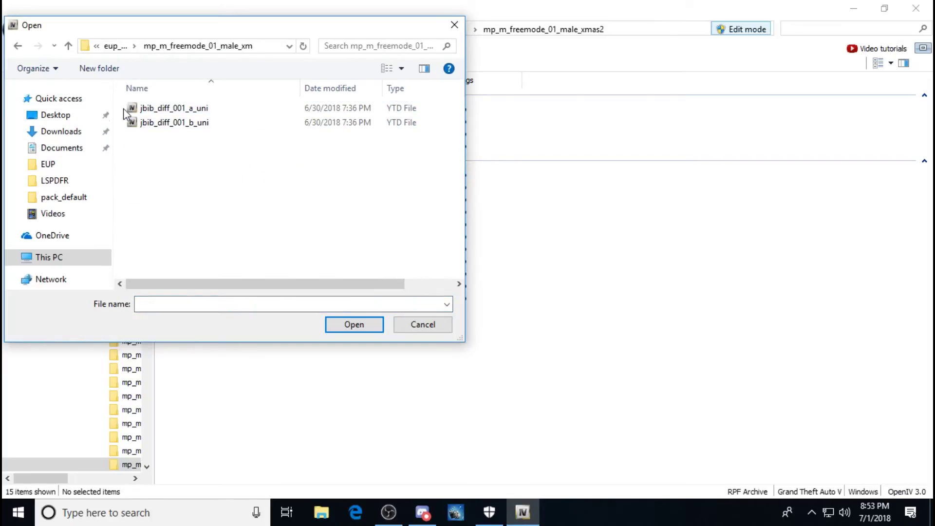
drag(123, 109, 125, 129)
click(350, 325)
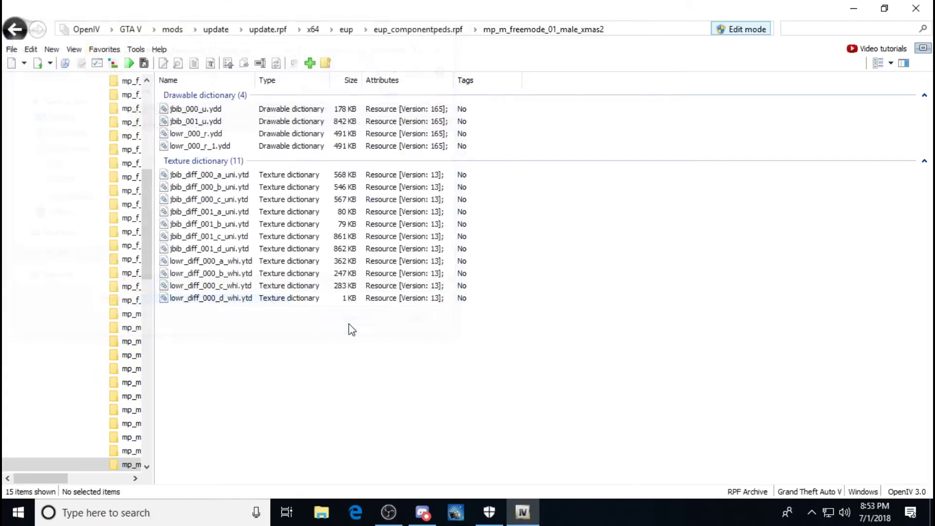
Return to eup_componentpeds.rpf and open its mp_m_freemode_01_mp_m_january2016 folder.
click(14, 34)
scroll(349, 341, down, 4)
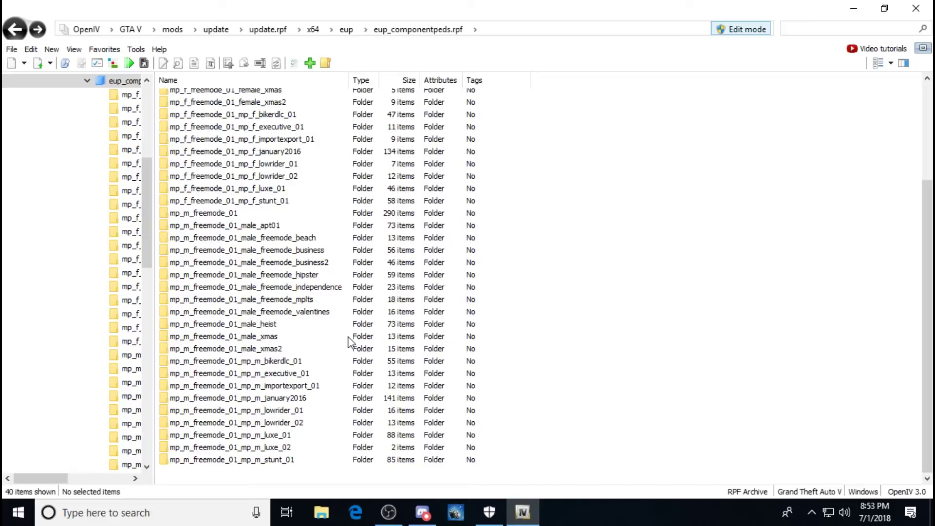
double_click(307, 398)
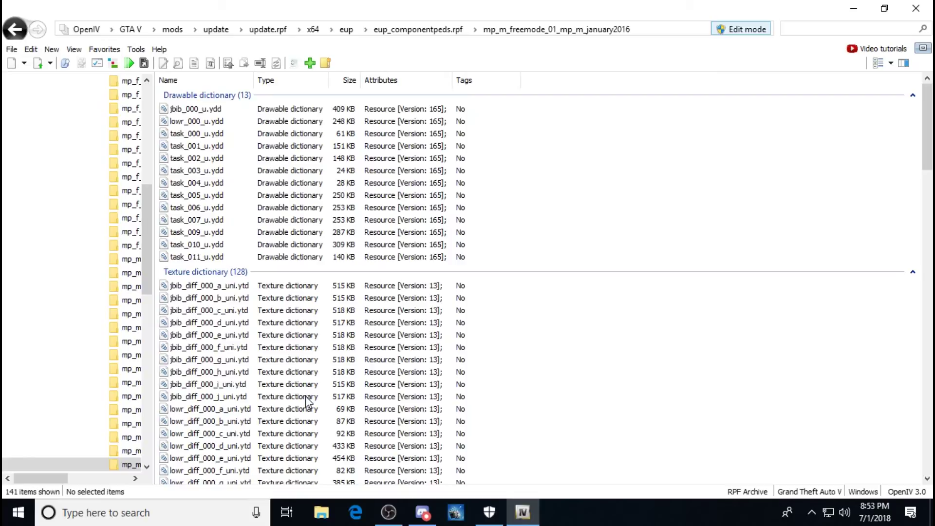
click(14, 30)
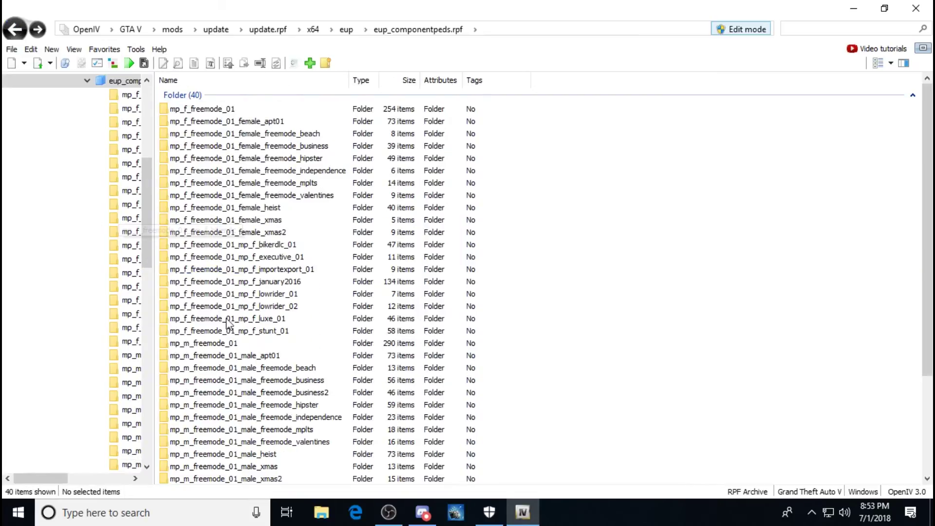
scroll(314, 365, down, 4)
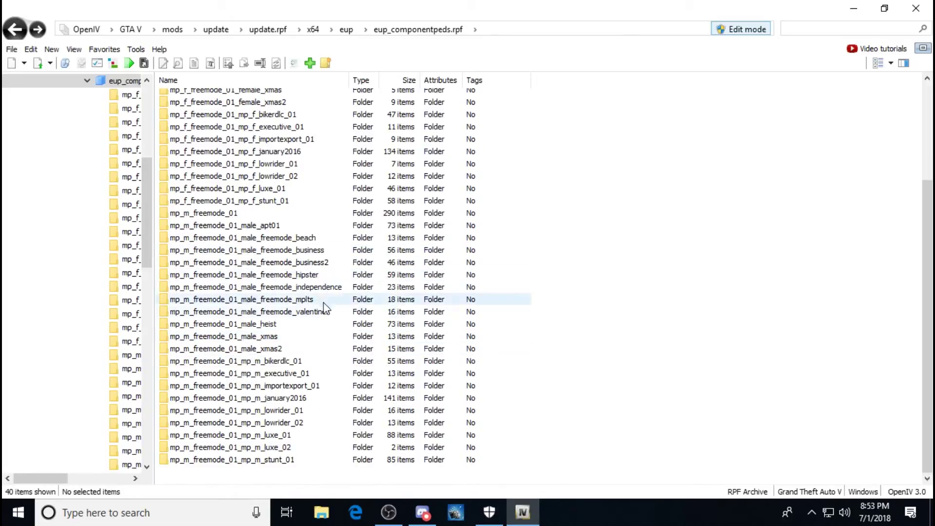
double_click(294, 399)
Add task_diff_009_a_uni, task_diff_009_b_uni, task_diff_009_c_uni and task_diff_010_a_uni from the mod's mp_m_freemode_01_mp_m_january2016 folder.
scroll(294, 419, down, 10)
scroll(294, 429, down, 20)
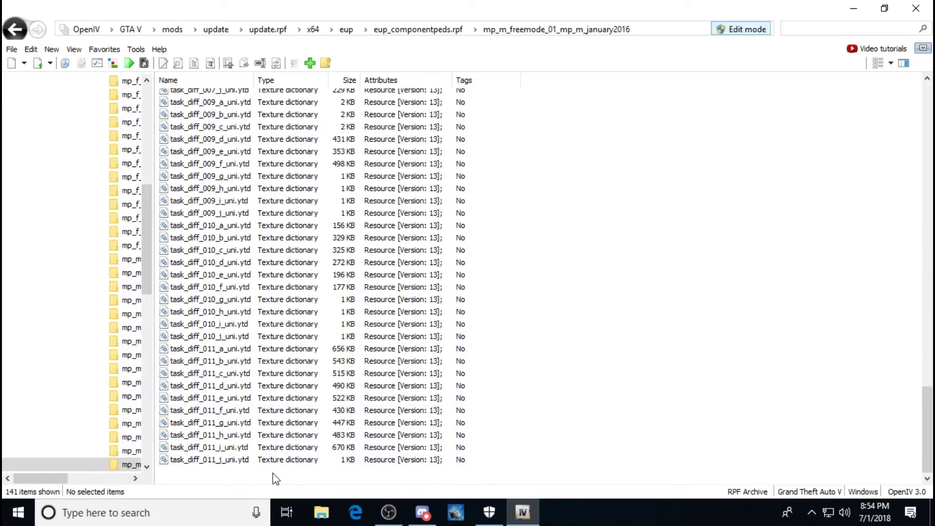
right_click(275, 478)
click(309, 401)
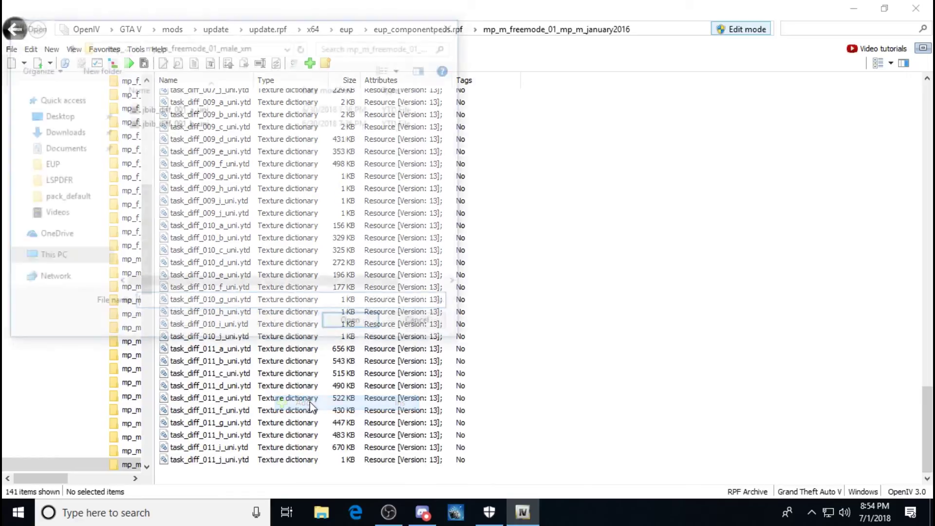
click(69, 45)
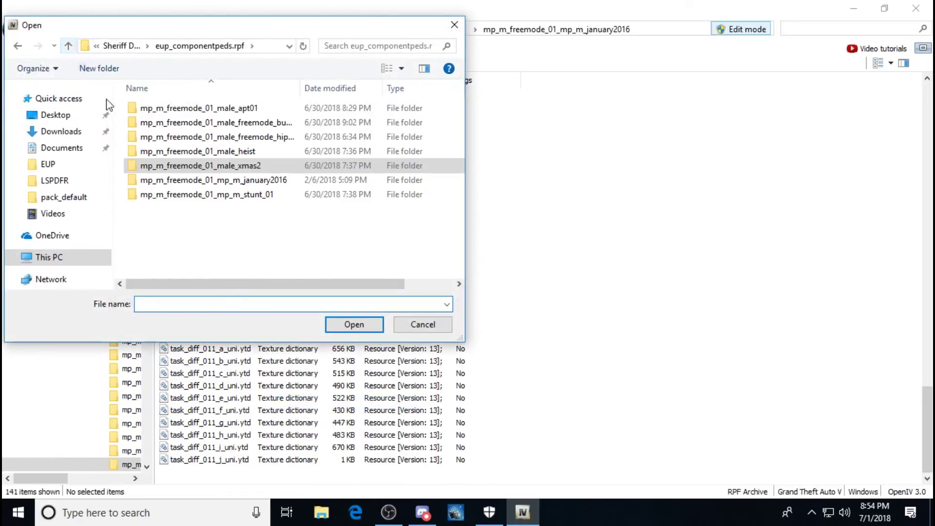
double_click(214, 180)
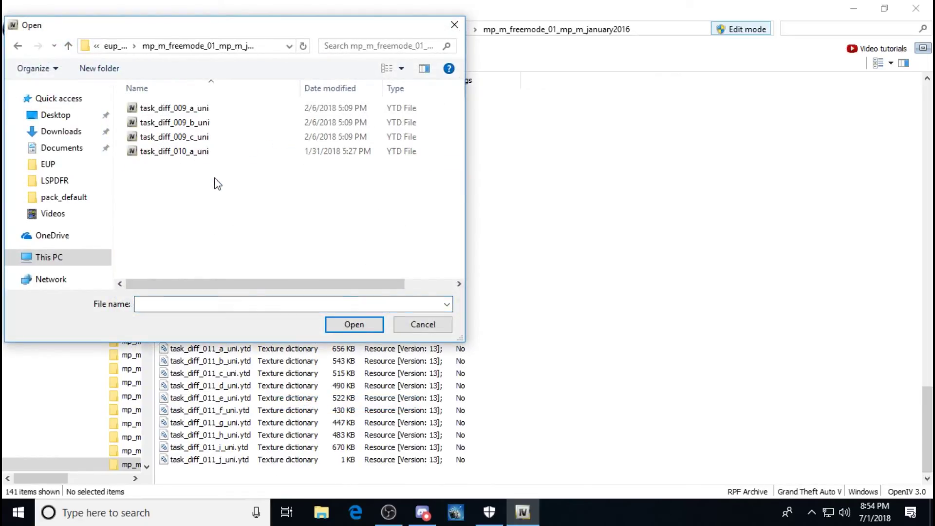
drag(122, 104, 134, 171)
click(340, 325)
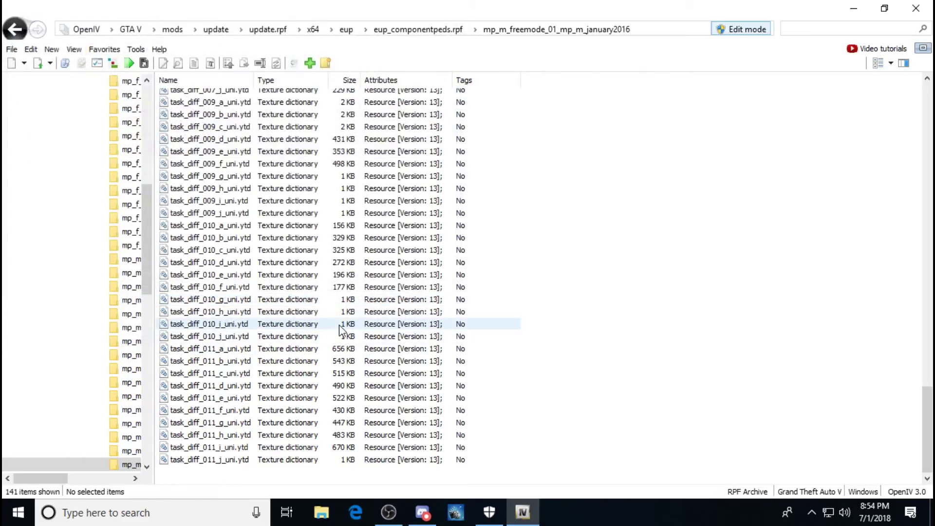
Return to eup_componentpeds.rpf and open its mp_m_freemode_01_mp_m_stunt_01 folder.
click(14, 29)
scroll(493, 336, down, 3)
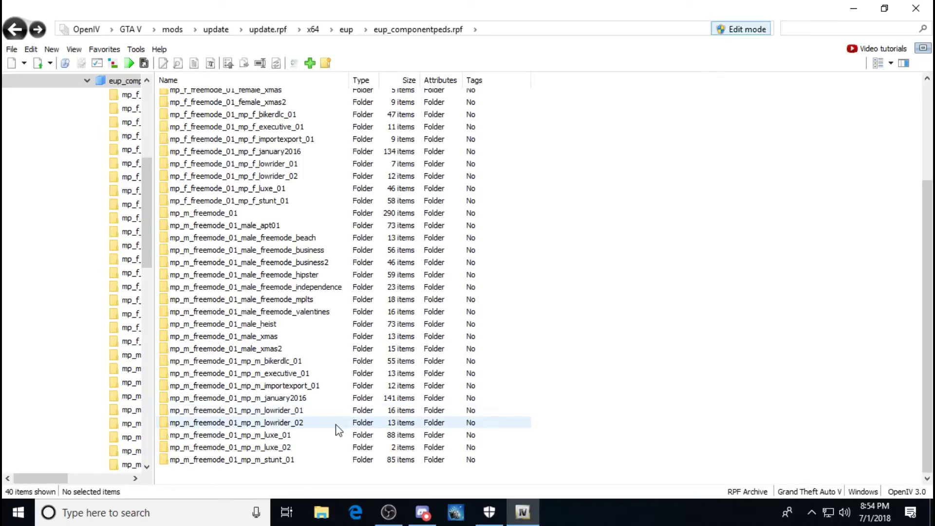
click(308, 461)
double_click(308, 461)
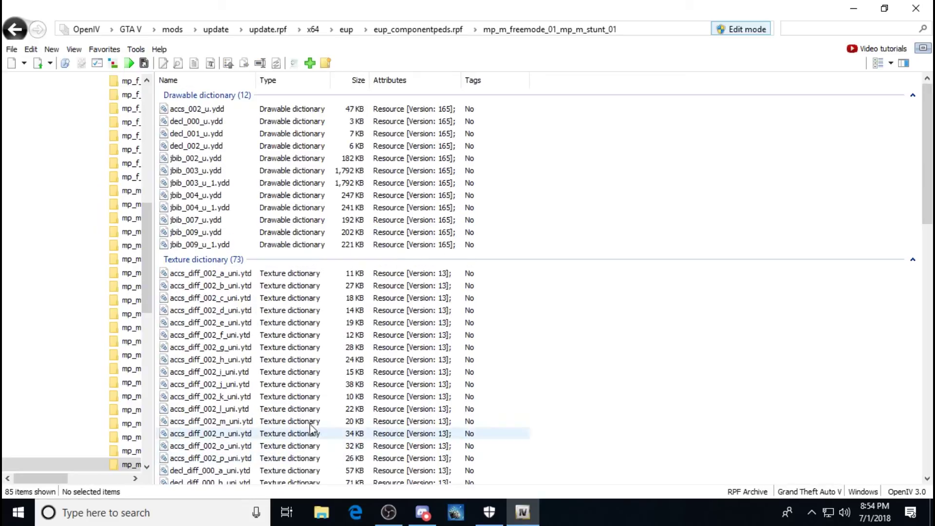
Add jbib_diff_007_a_uni and jbib_diff_007_b_uni from the mod's mp_m_freemode_01_mp_m_stunt_01 folder to the open archive folder.
scroll(343, 372, down, 15)
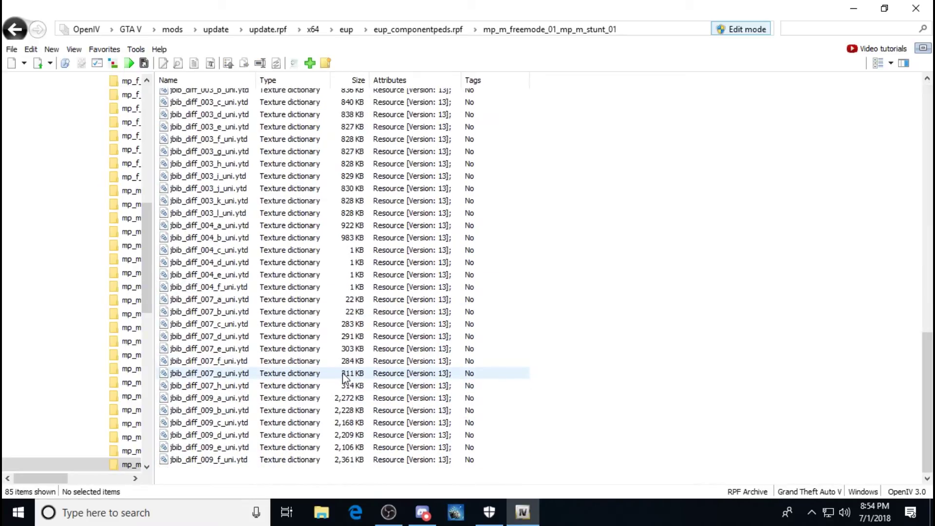
right_click(249, 475)
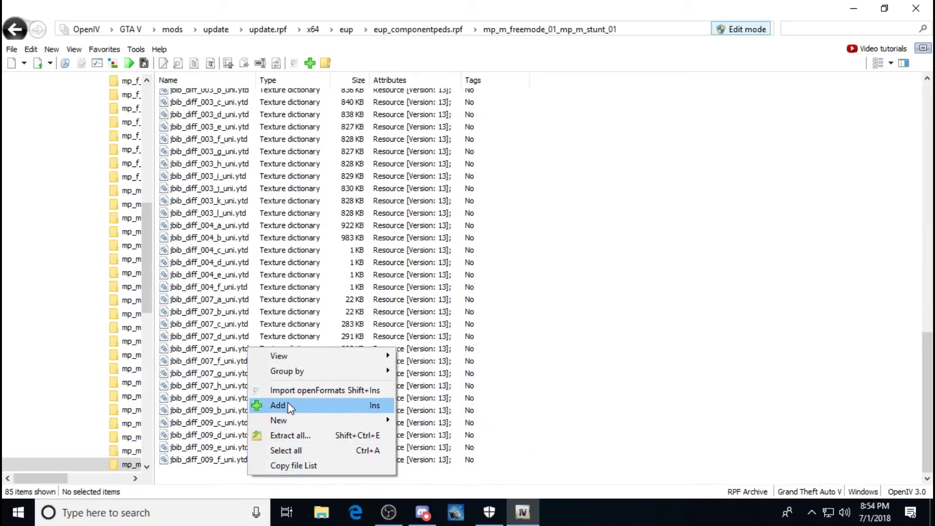
click(289, 407)
click(69, 46)
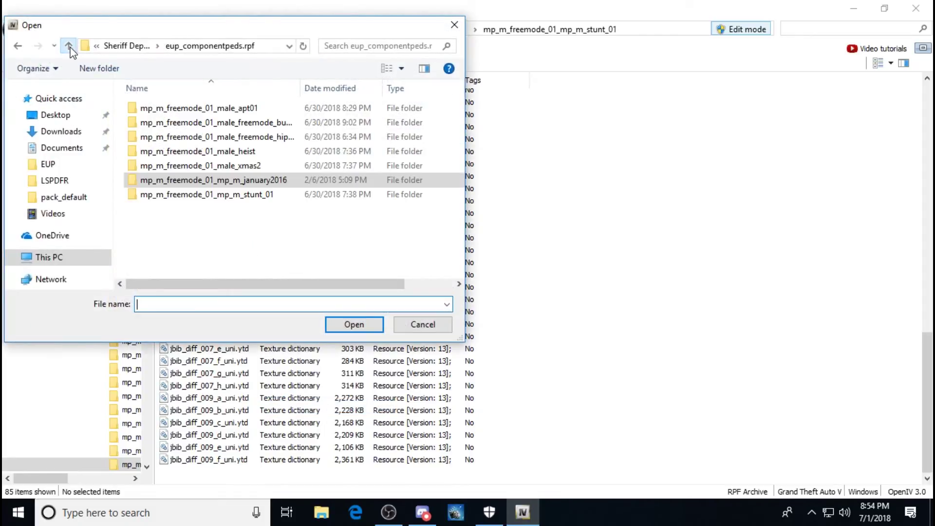
double_click(200, 194)
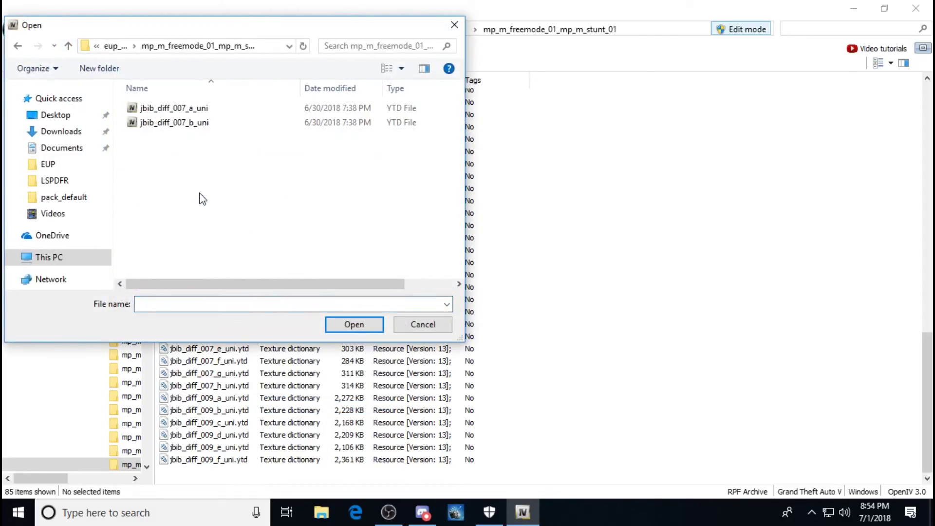
drag(164, 162, 129, 121)
click(348, 327)
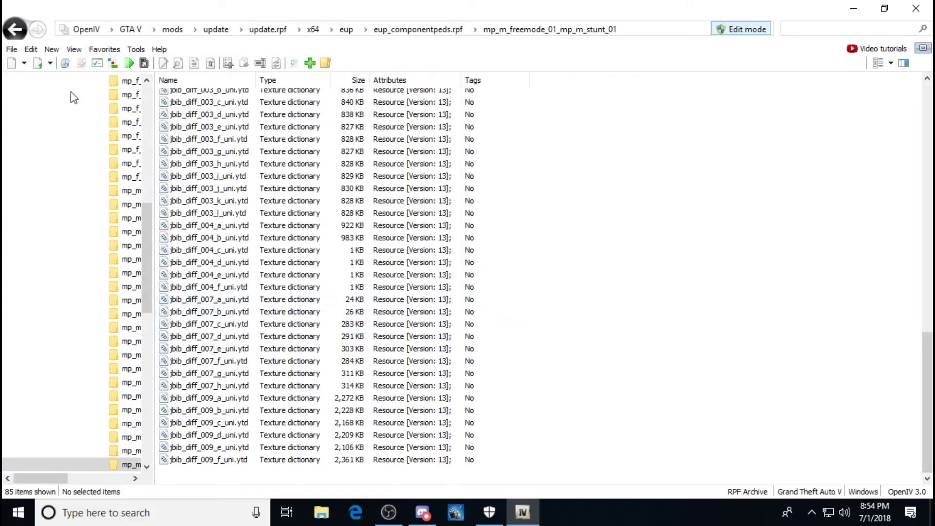
Go back to the eup folder and open the mp_m_freemode_01_p folder inside eup_componentpeds_p.rpf.
click(14, 30)
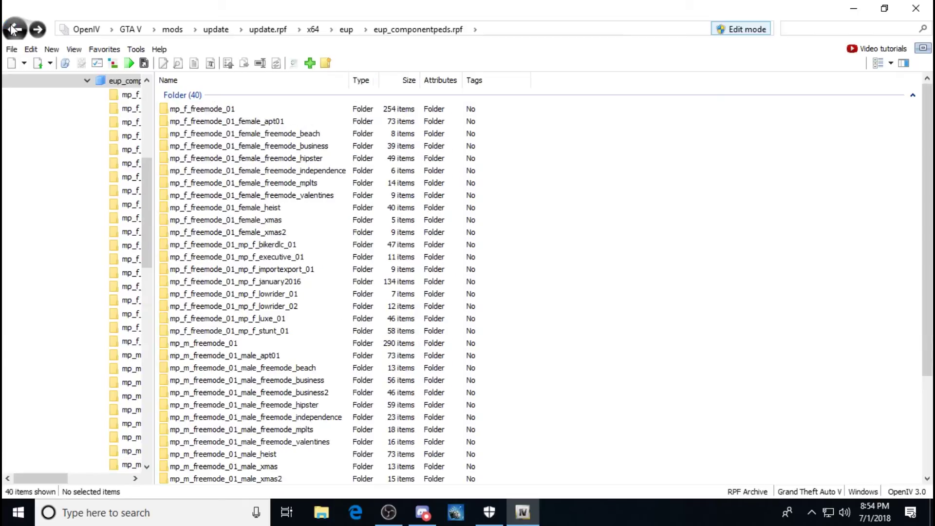
click(14, 29)
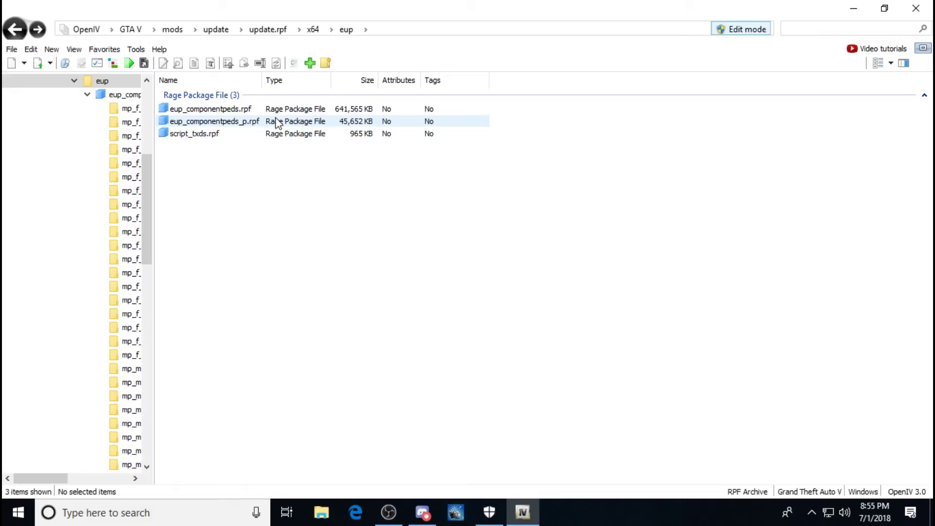
double_click(276, 122)
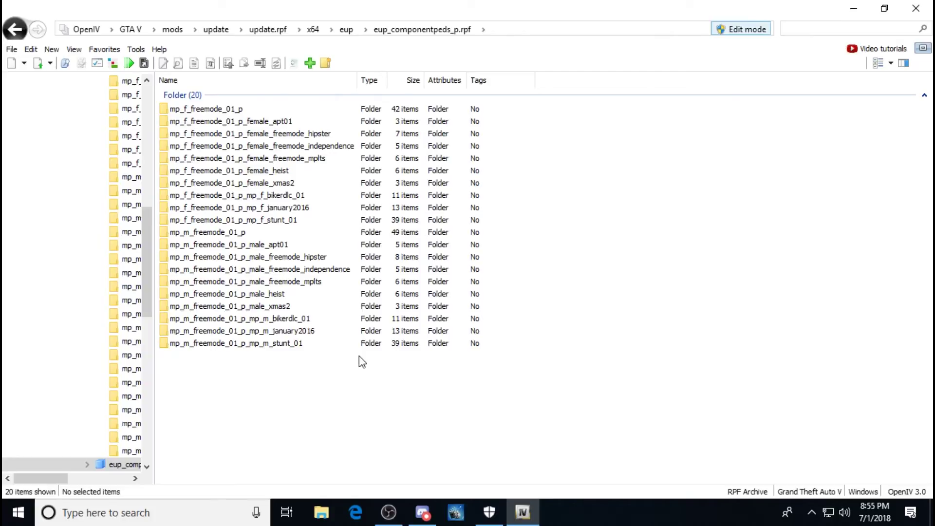
double_click(207, 233)
scroll(207, 236, down, 7)
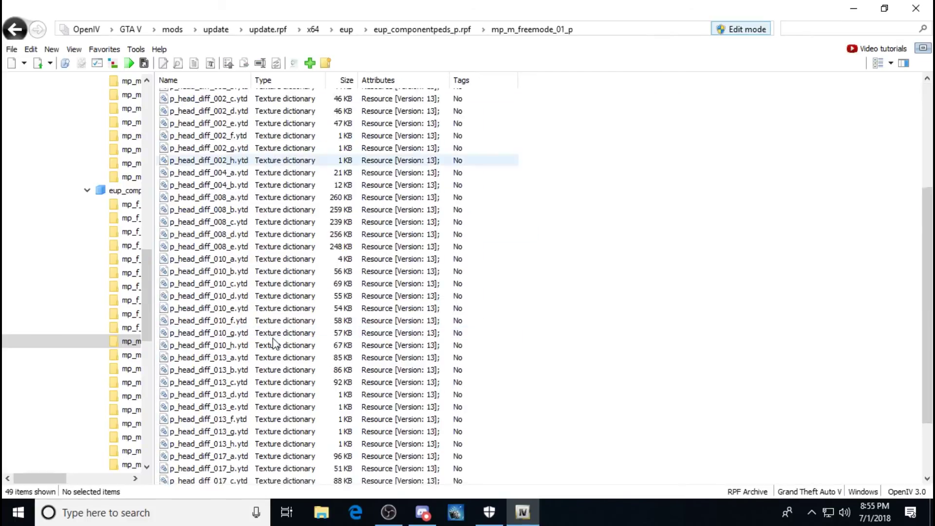
Add p_head_010.ydd and p_head_diff_010_a from the mod's eup_componentpeds_p.rpf/mp_m_freemode_01_p folder to the open archive folder.
right_click(255, 476)
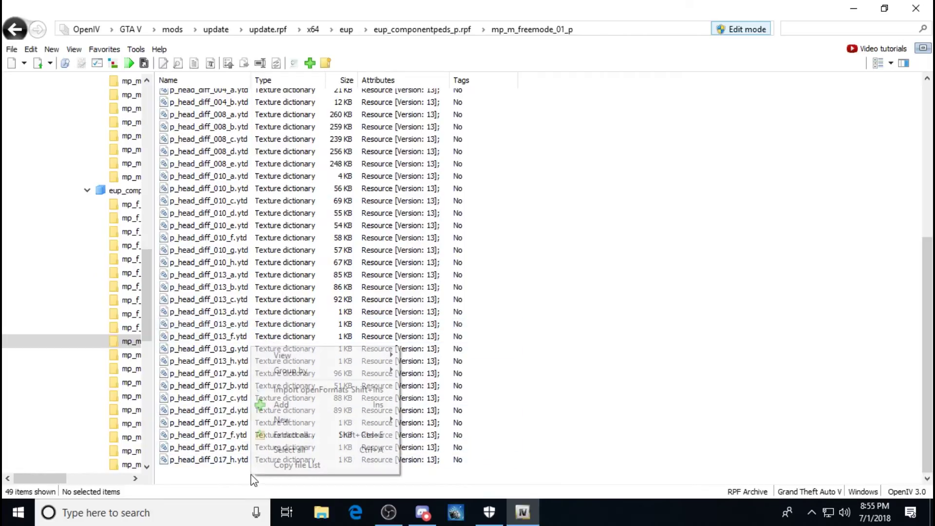
click(288, 406)
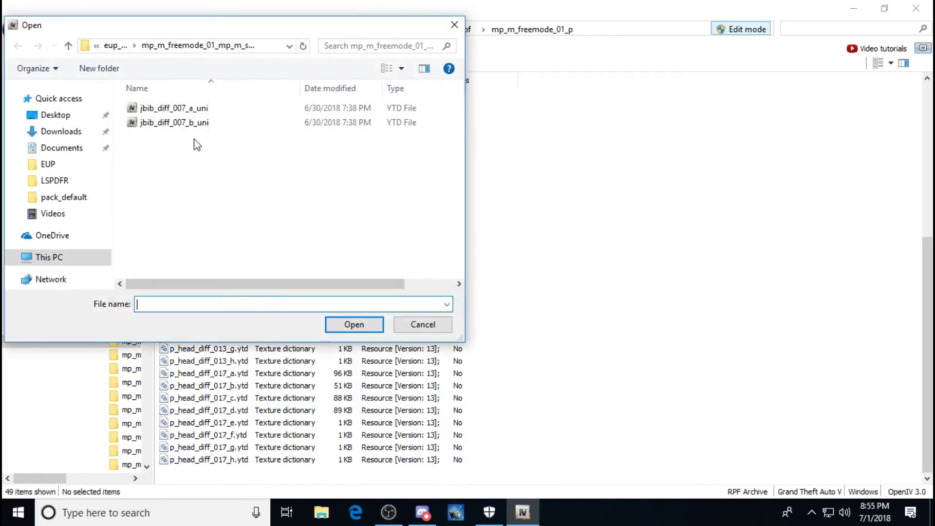
click(68, 47)
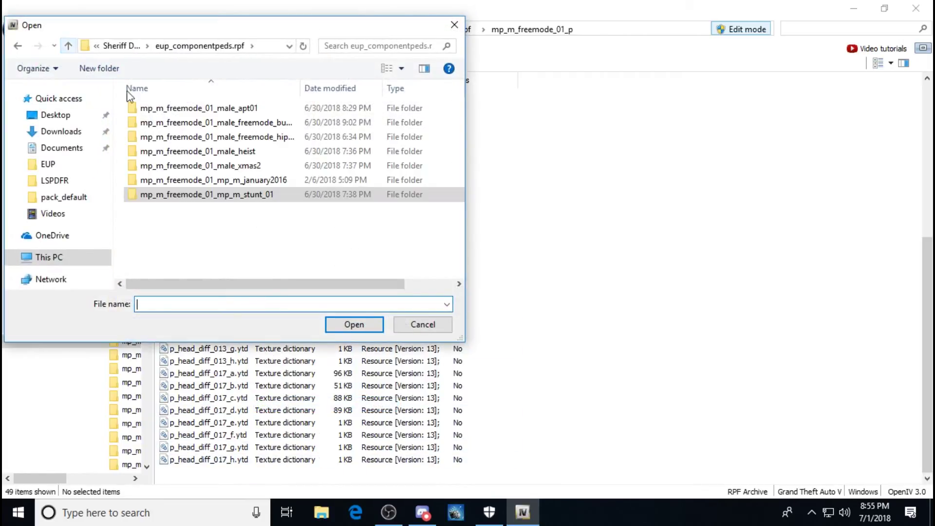
click(70, 47)
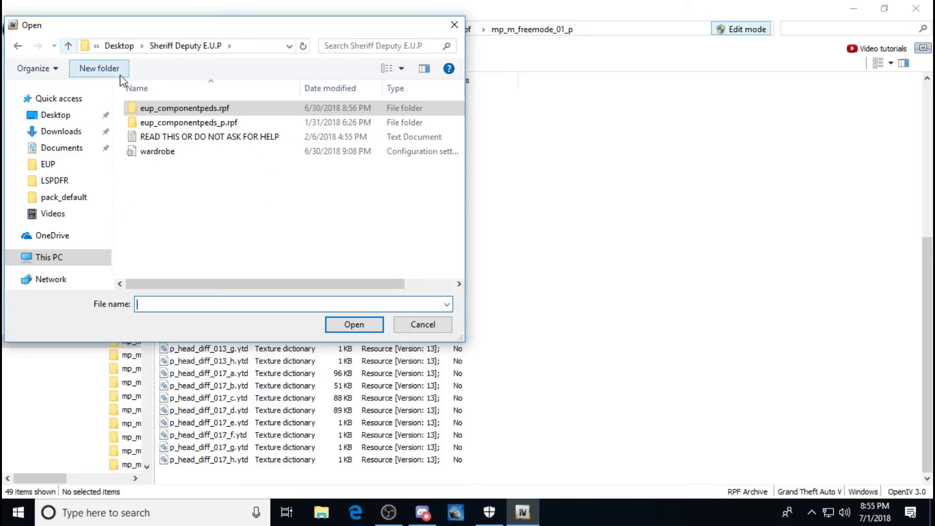
double_click(249, 123)
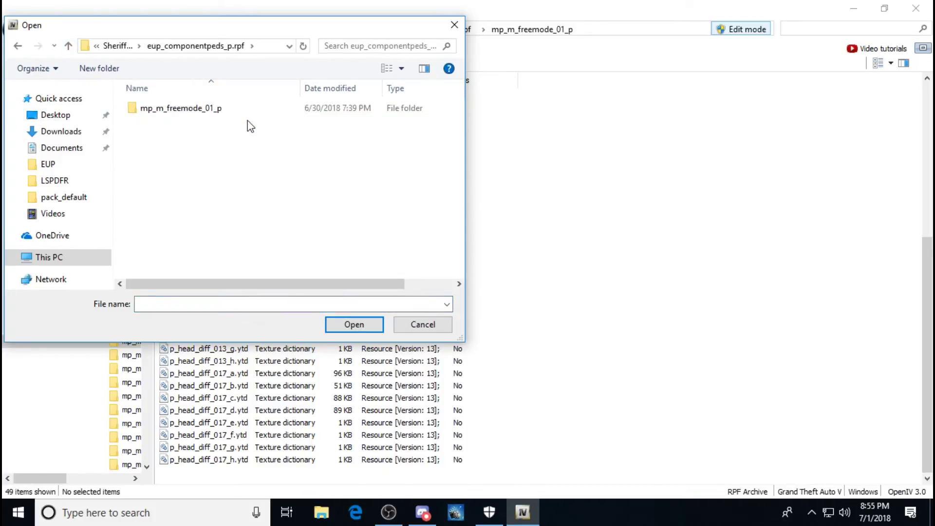
double_click(218, 109)
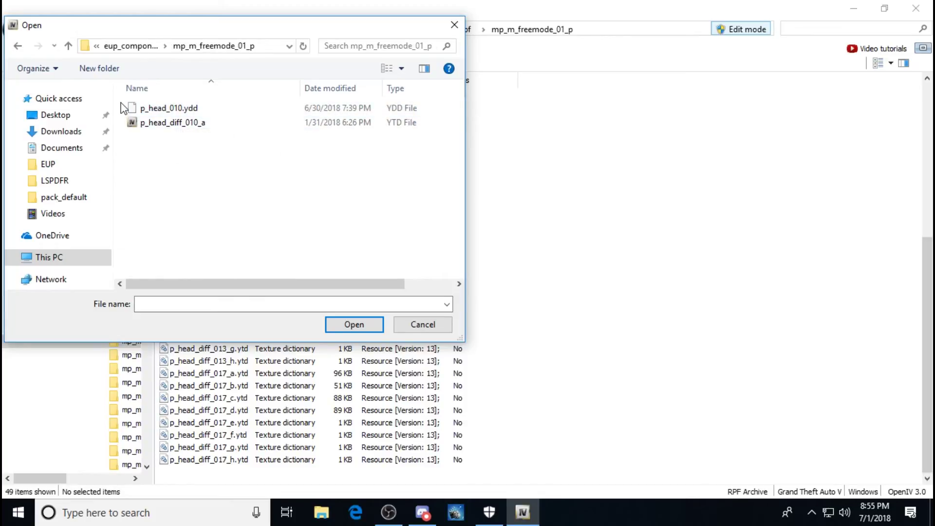
drag(125, 115, 125, 129)
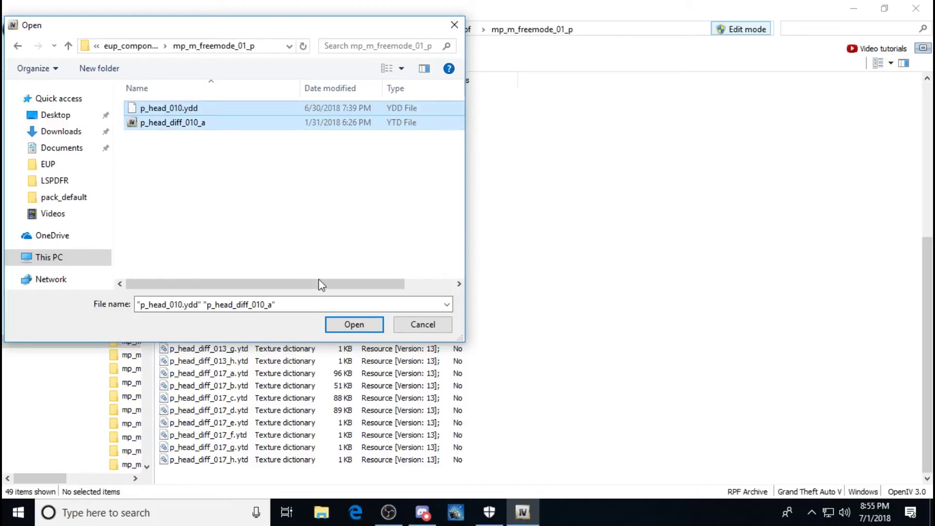
click(344, 328)
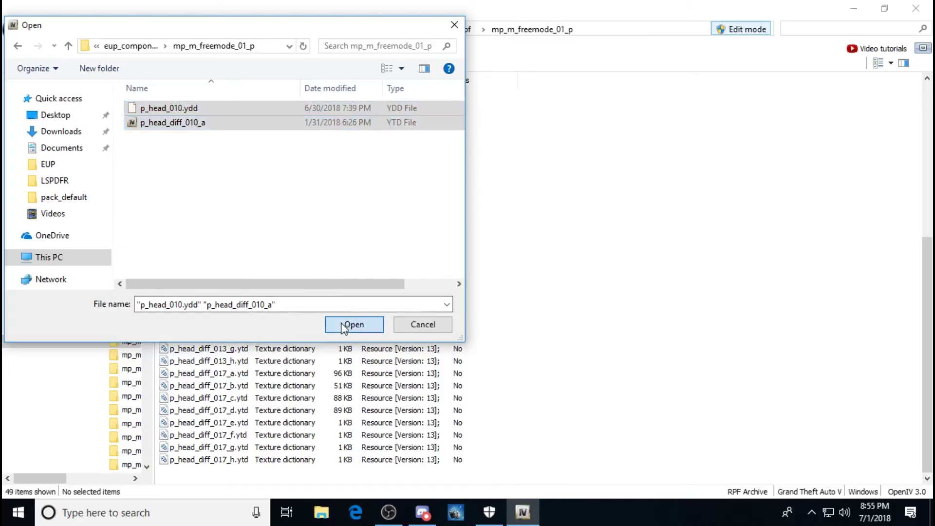
scroll(251, 271, up, 8)
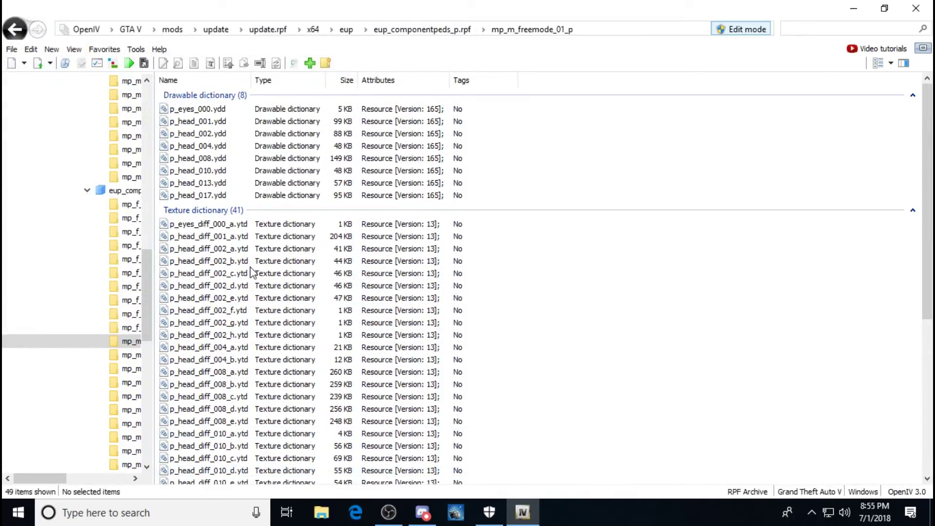
Go back to the eup folder and extract eup_componentpeds.rpf to the Desktop.
click(17, 30)
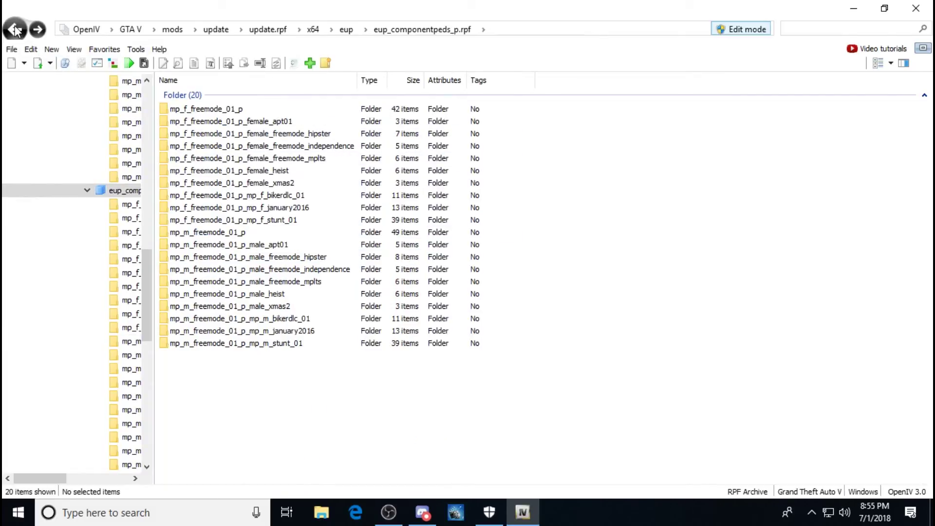
click(16, 30)
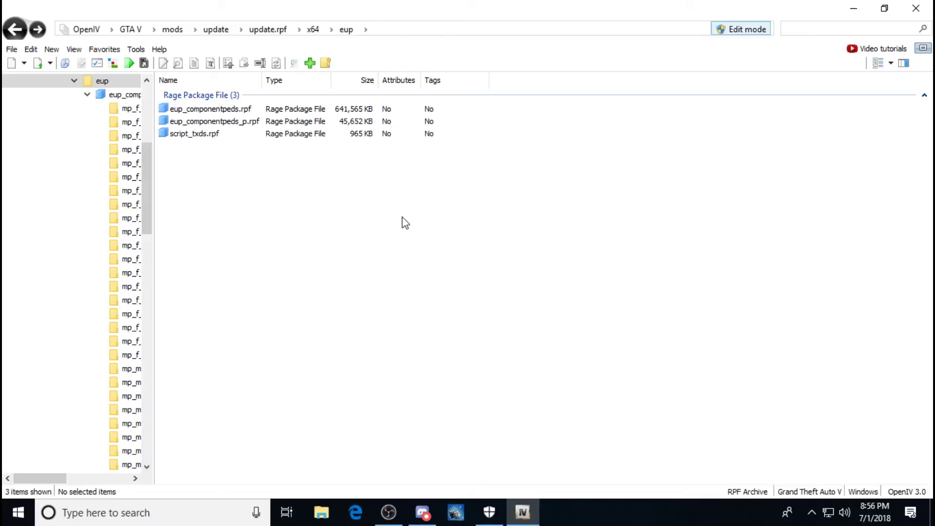
right_click(252, 114)
click(296, 181)
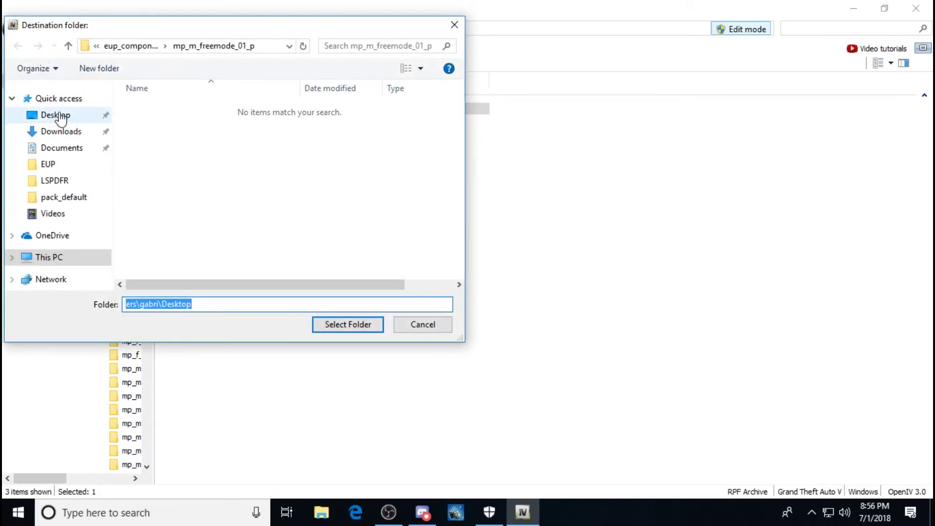
click(58, 115)
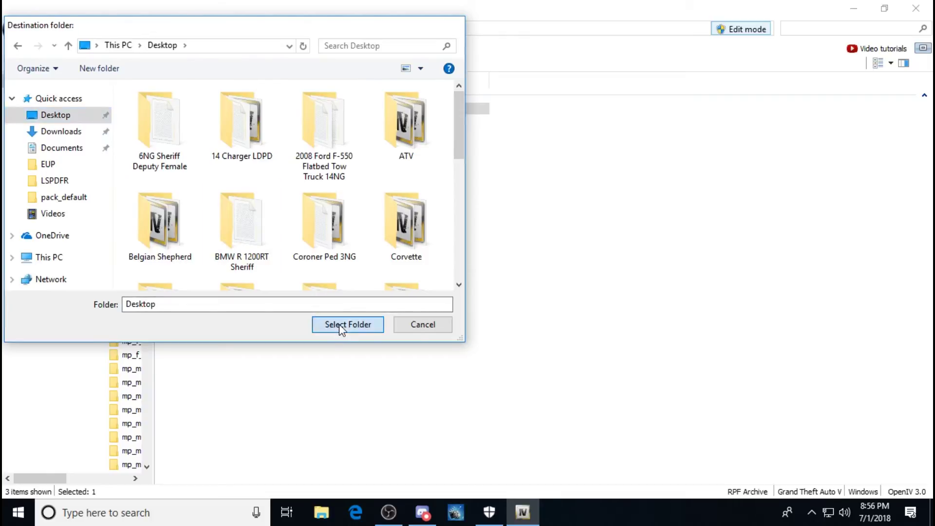
click(341, 327)
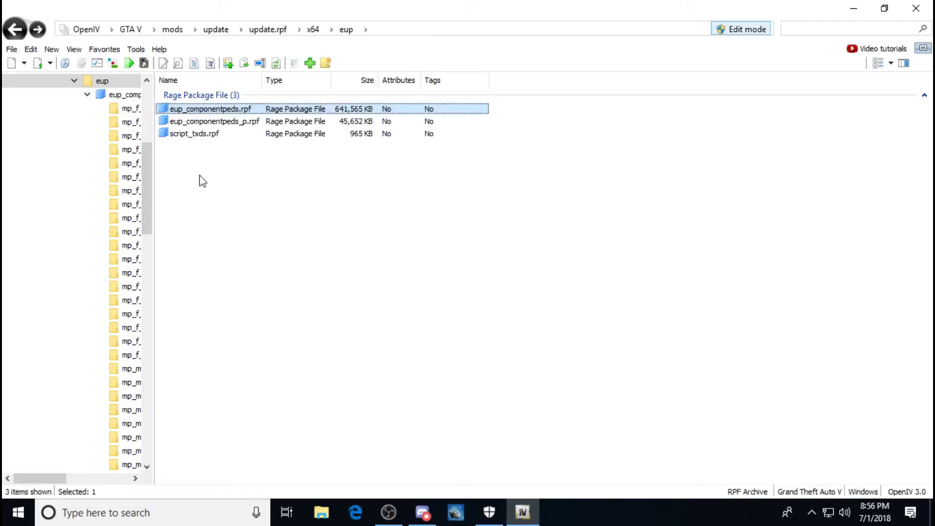
Extract eup_componentpeds_p.rpf from the eup folder to the Desktop.
right_click(237, 122)
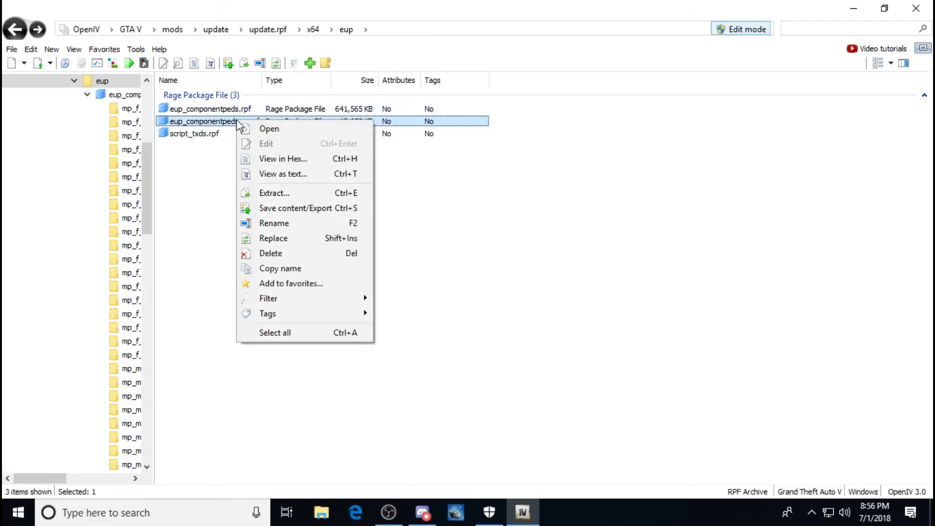
click(286, 191)
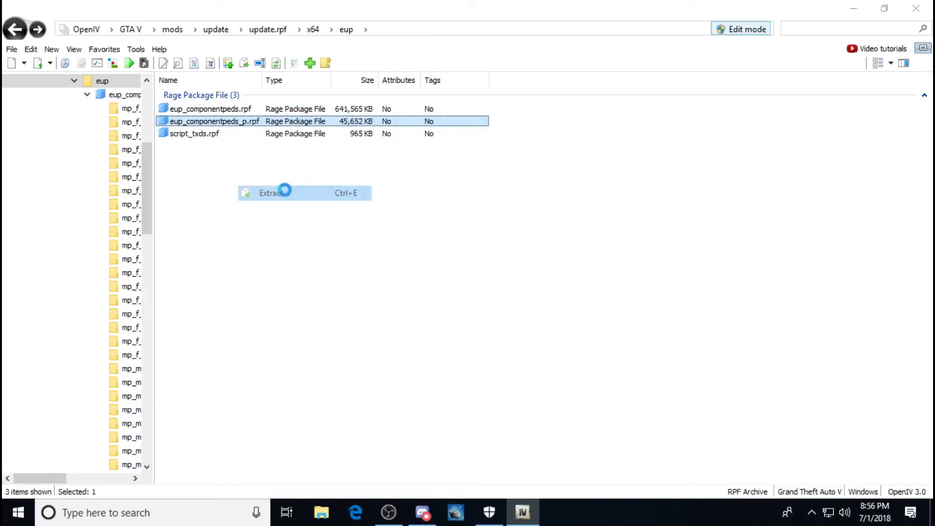
click(58, 115)
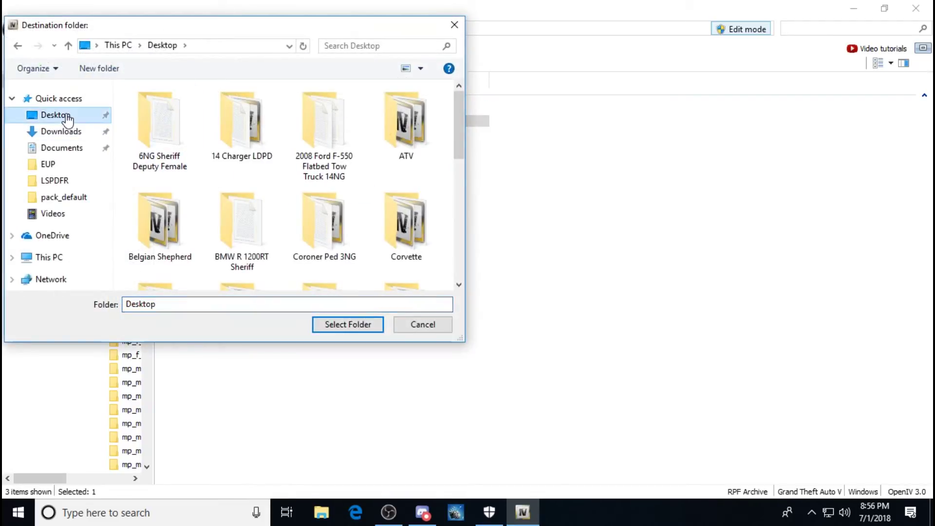
click(334, 325)
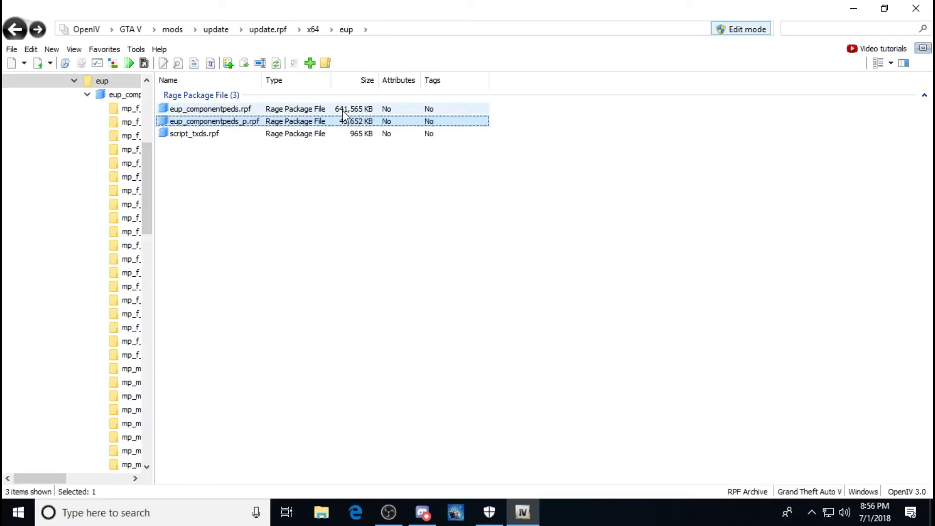
Place the extracted eup_componentpeds and eup_componentpeds_p files on the desktop below EUP - LEO 7.5, and return to OpenIV.
click(853, 8)
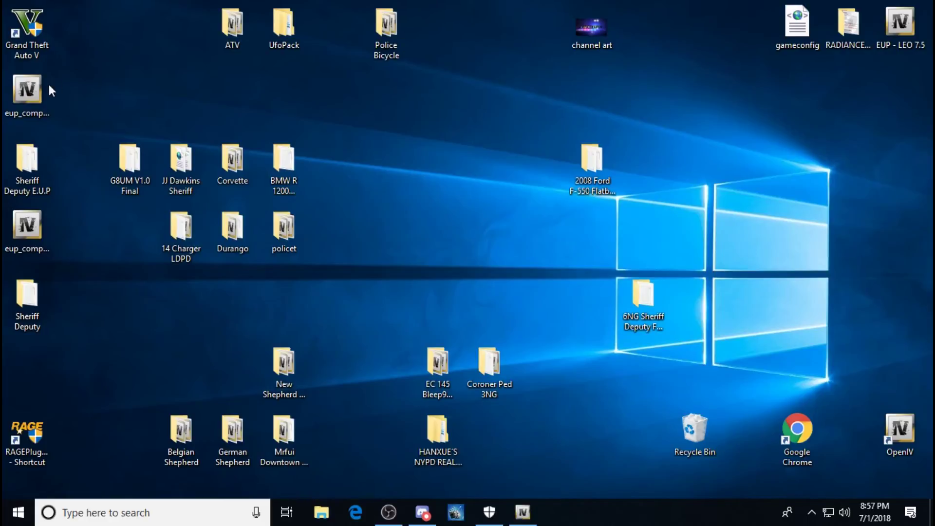
drag(49, 99, 911, 101)
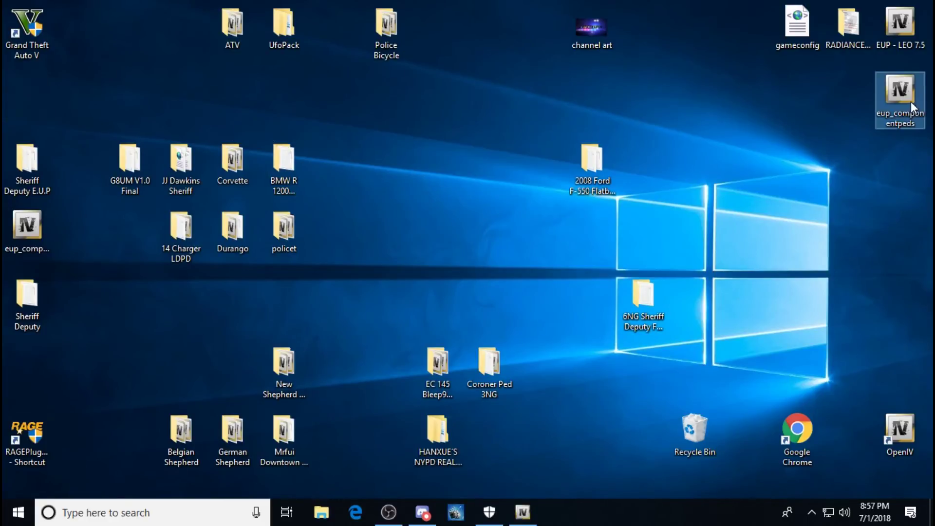
drag(34, 228, 902, 158)
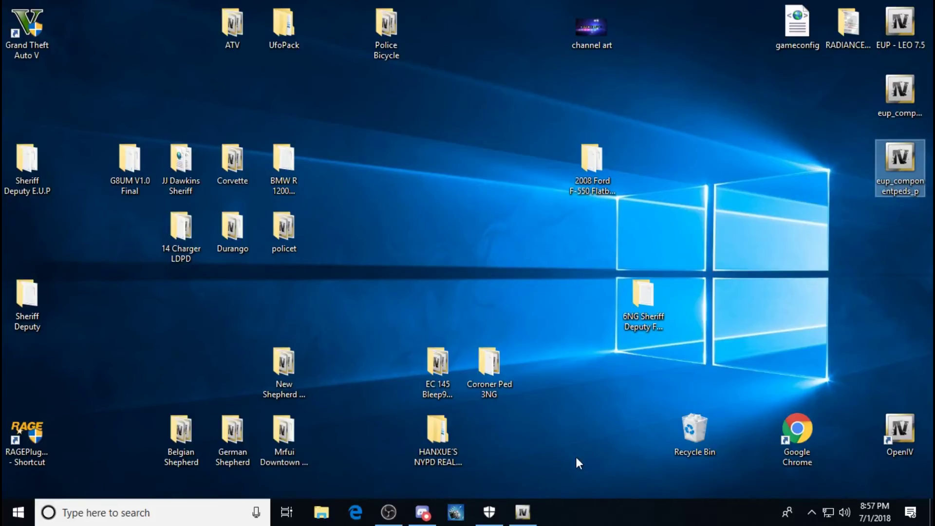
mouse_move(533, 514)
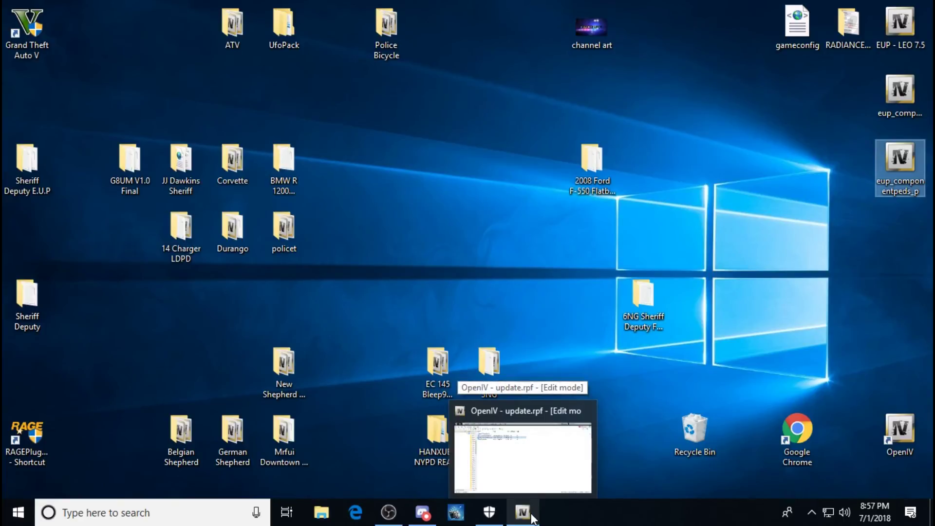
click(532, 515)
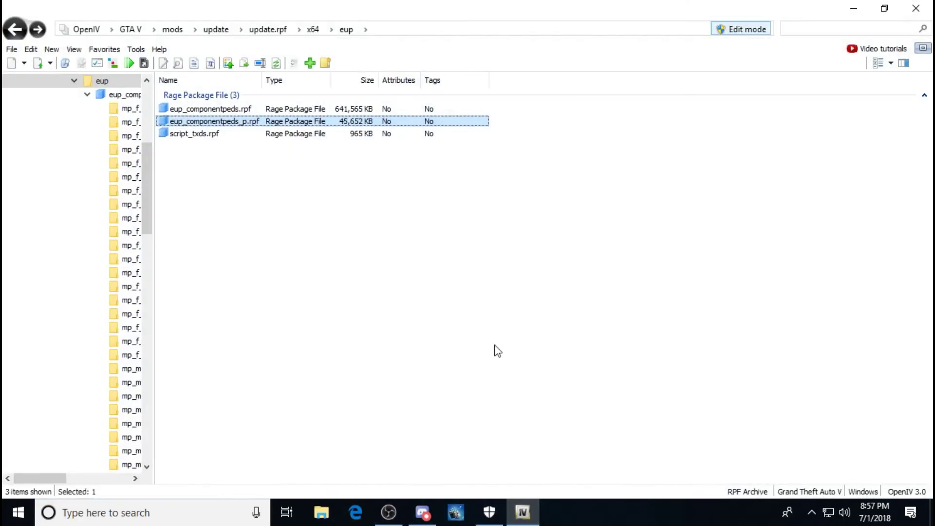
click(223, 110)
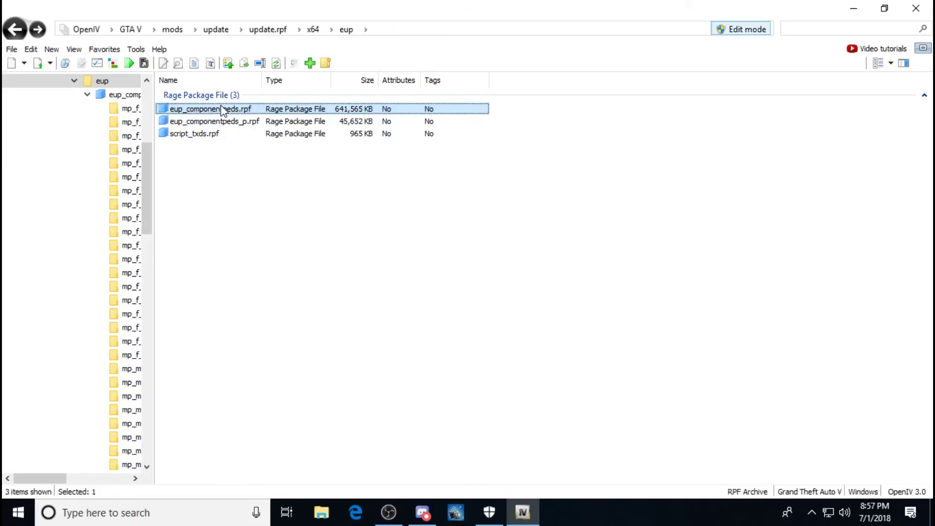
right_click(221, 106)
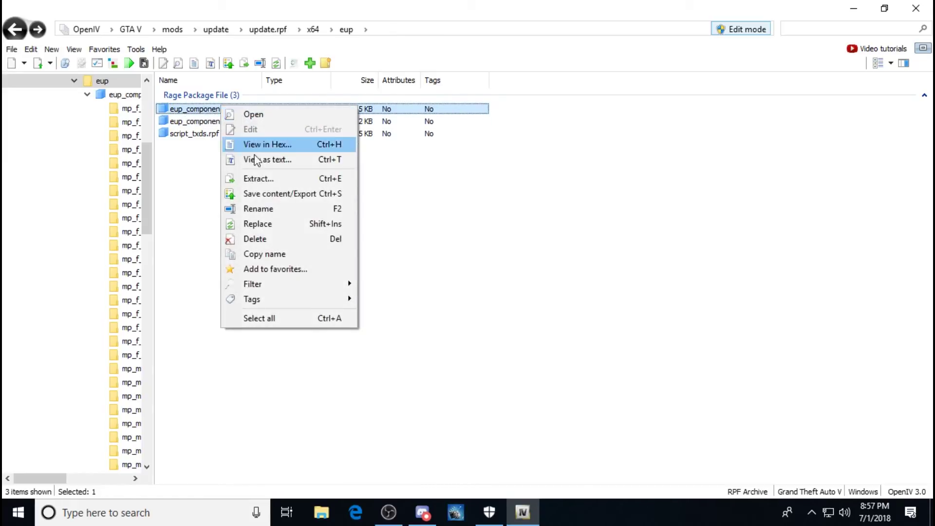
click(262, 225)
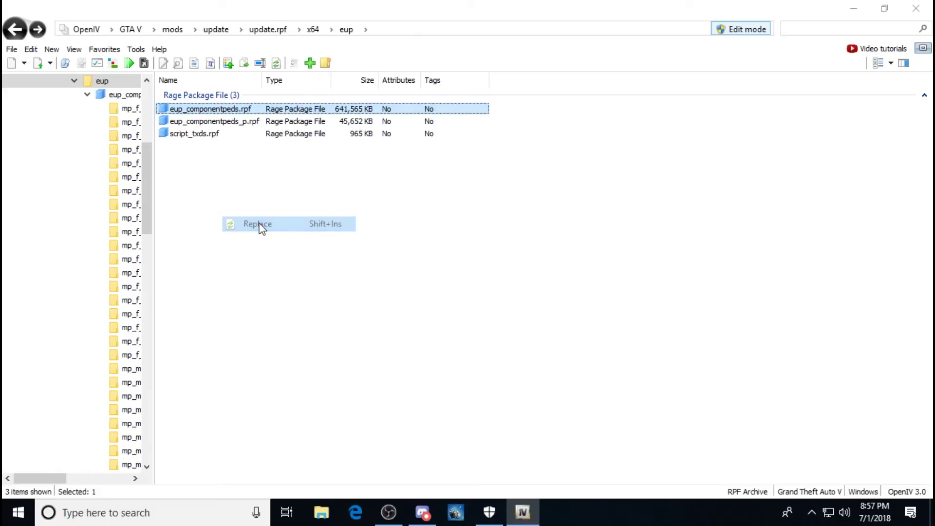
click(76, 119)
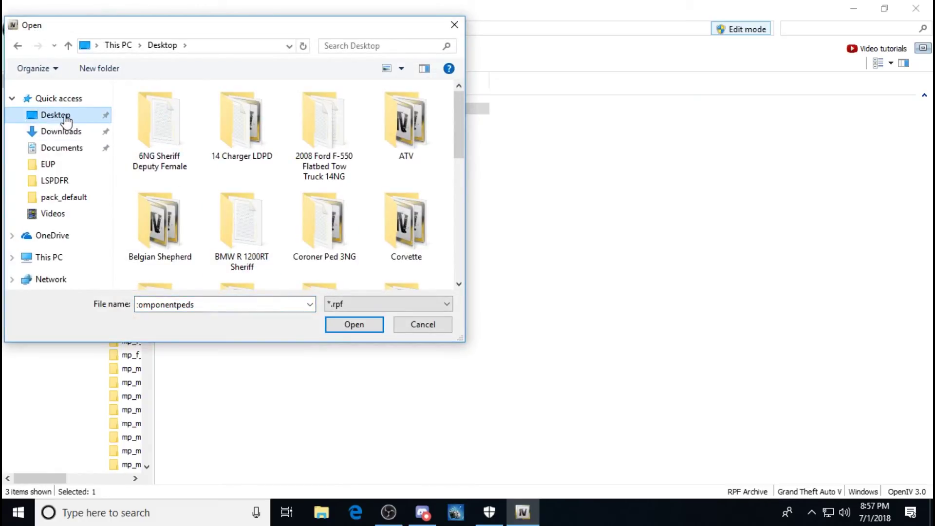
scroll(315, 167, down, 5)
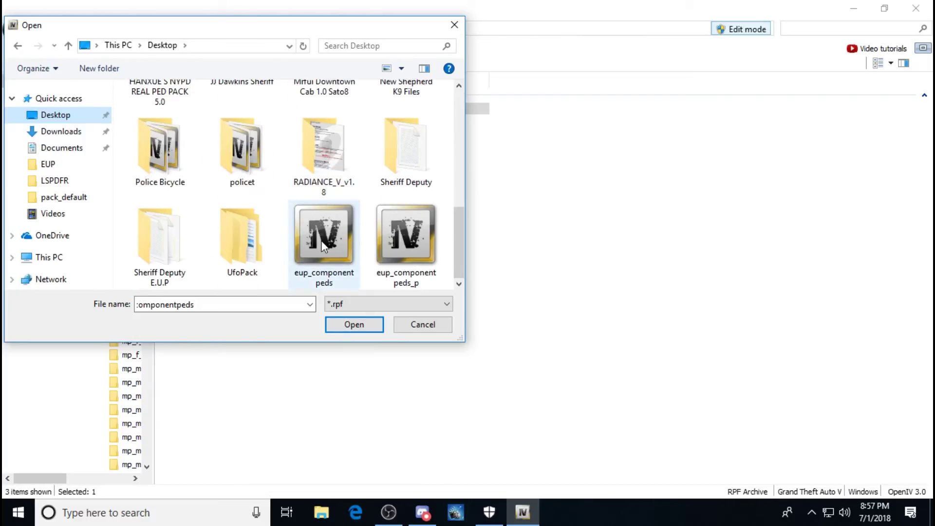
click(416, 327)
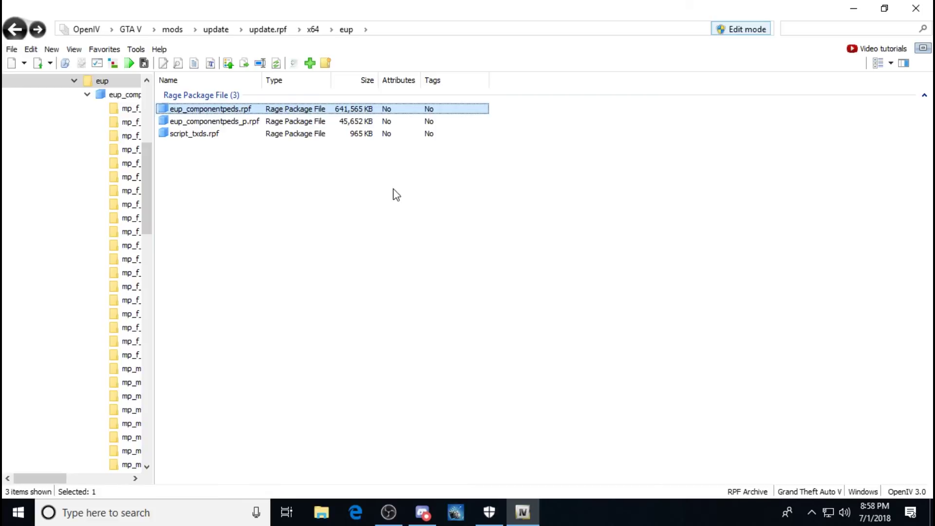
View the contents of the mods folder, and open the original x64e.rpf archive in the GTA V folder.
scroll(97, 156, up, 6)
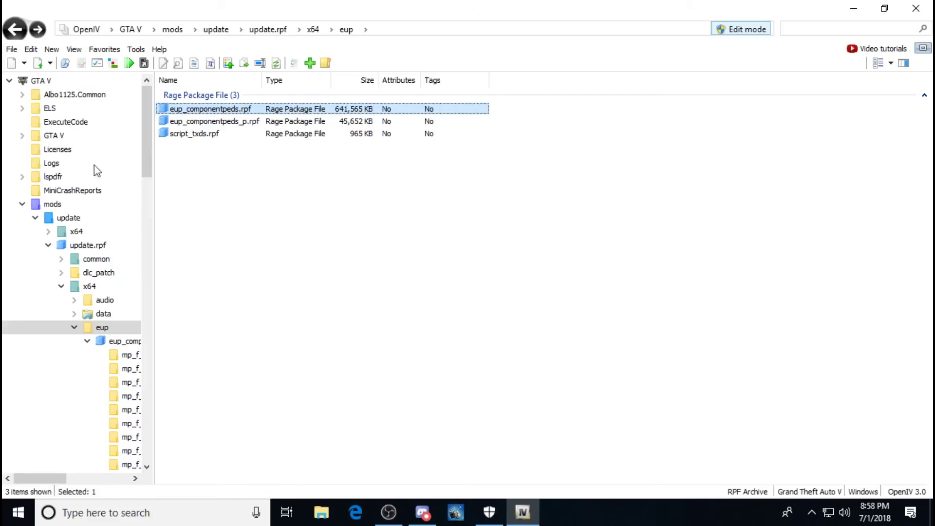
click(70, 205)
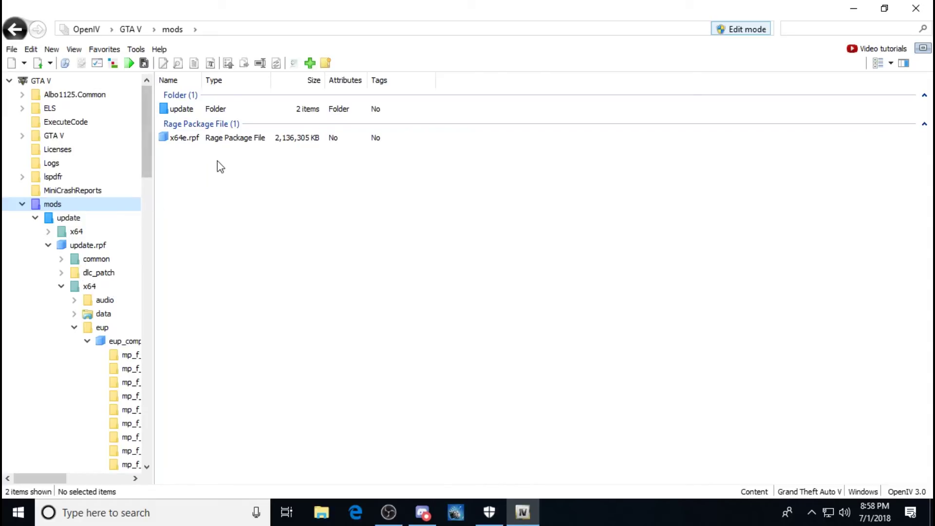
scroll(92, 270, down, 20)
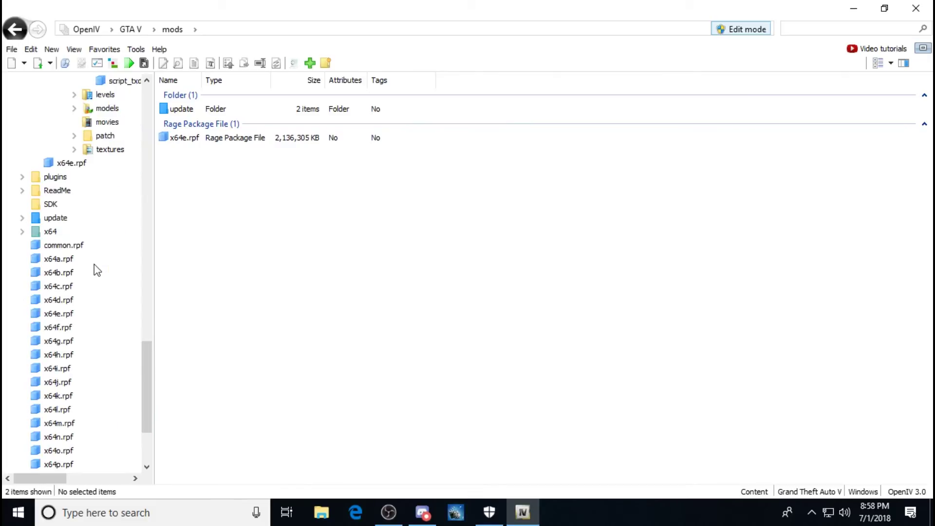
scroll(94, 264, down, 2)
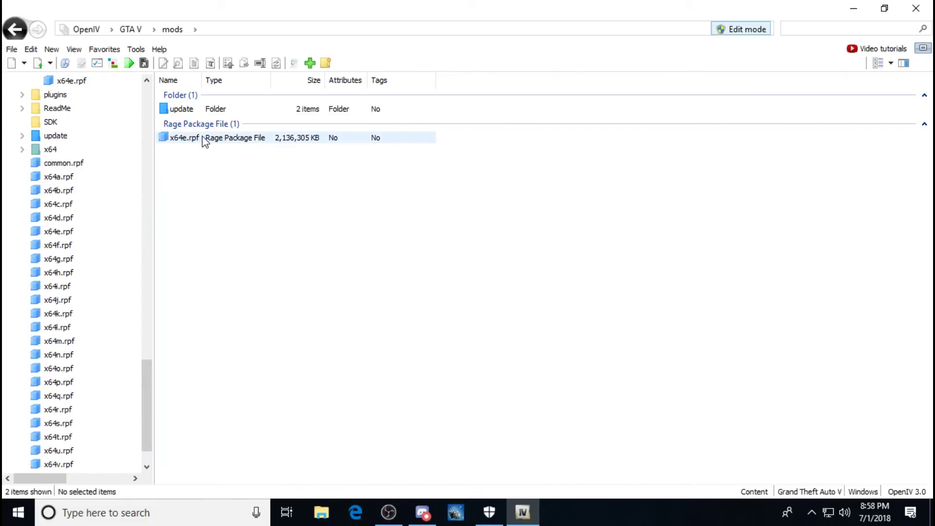
scroll(102, 282, down, 1)
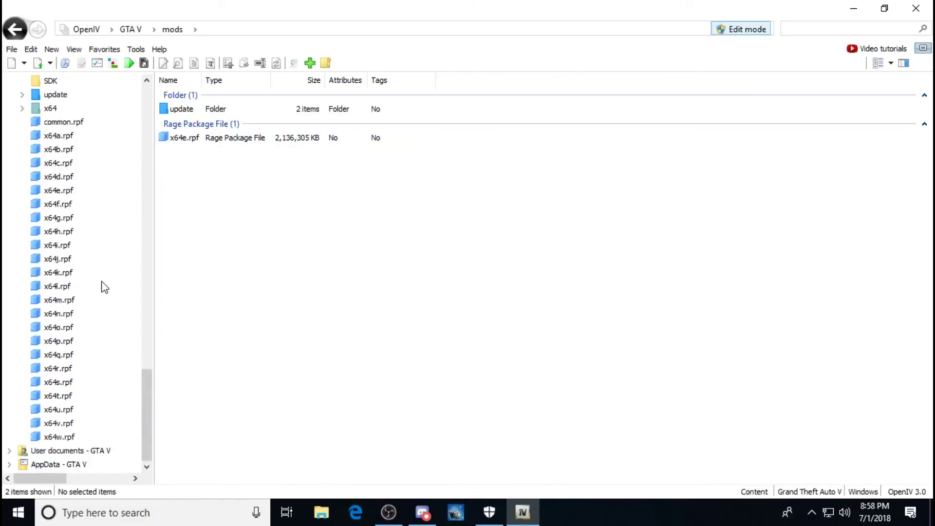
click(66, 191)
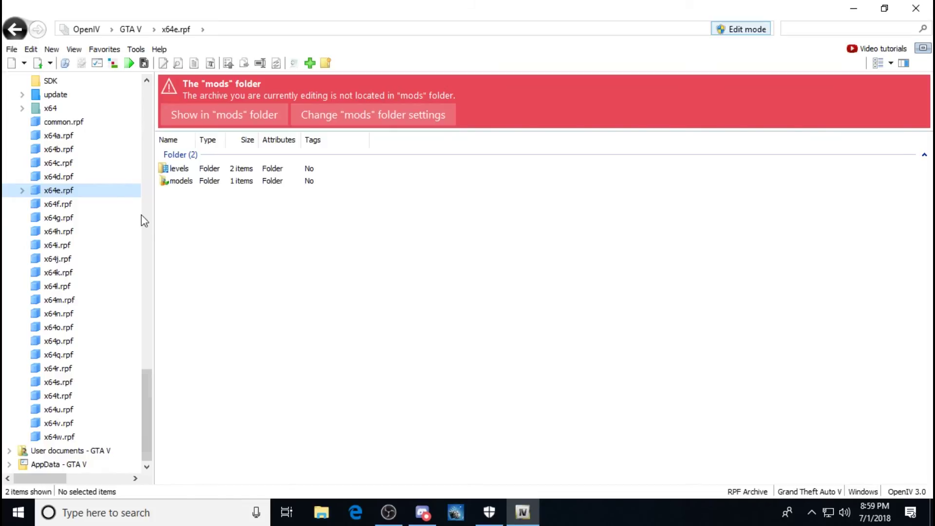
Open componentpeds_s_m_y.rpf inside models > cdimages of the x64e.rpf archive in the mods folder.
double_click(98, 190)
scroll(116, 198, up, 10)
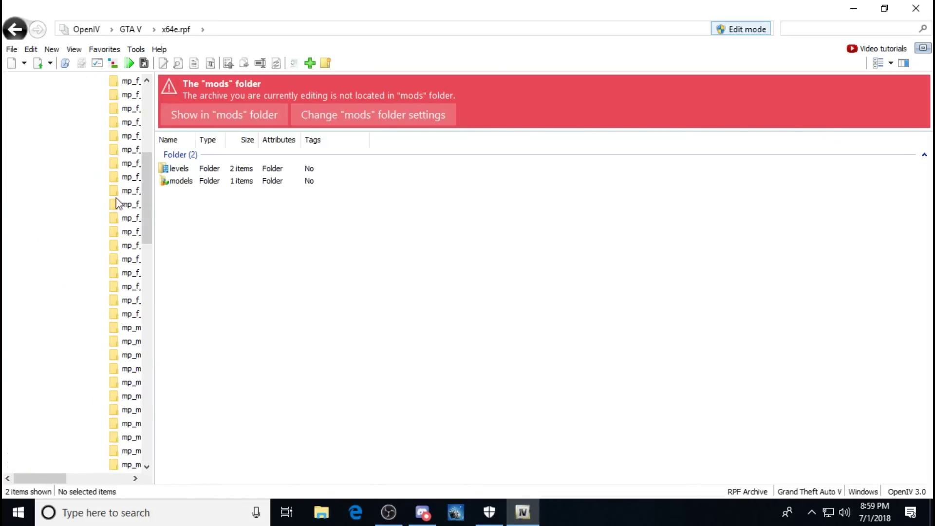
click(72, 163)
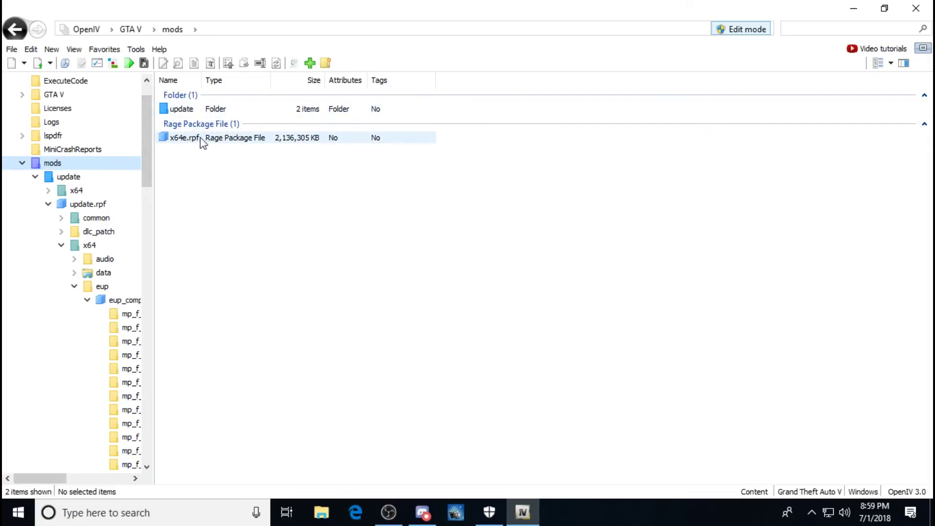
double_click(230, 140)
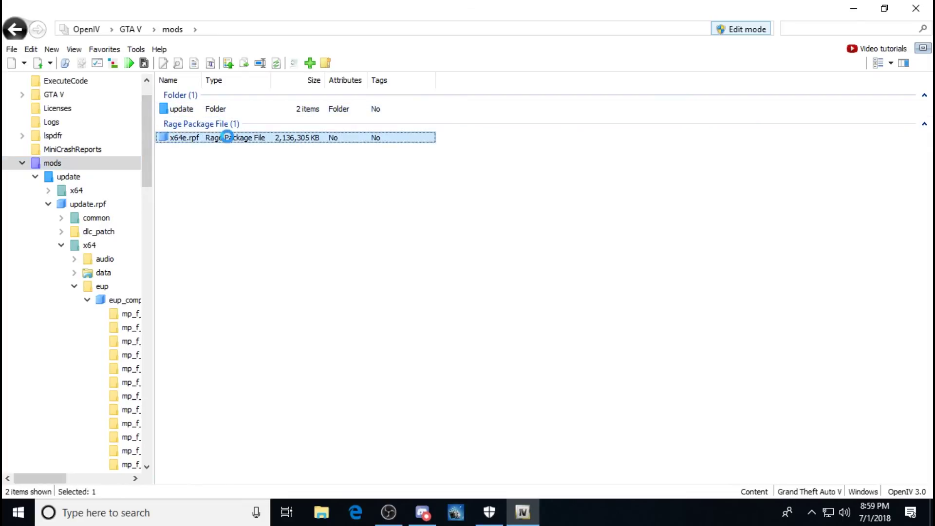
double_click(234, 122)
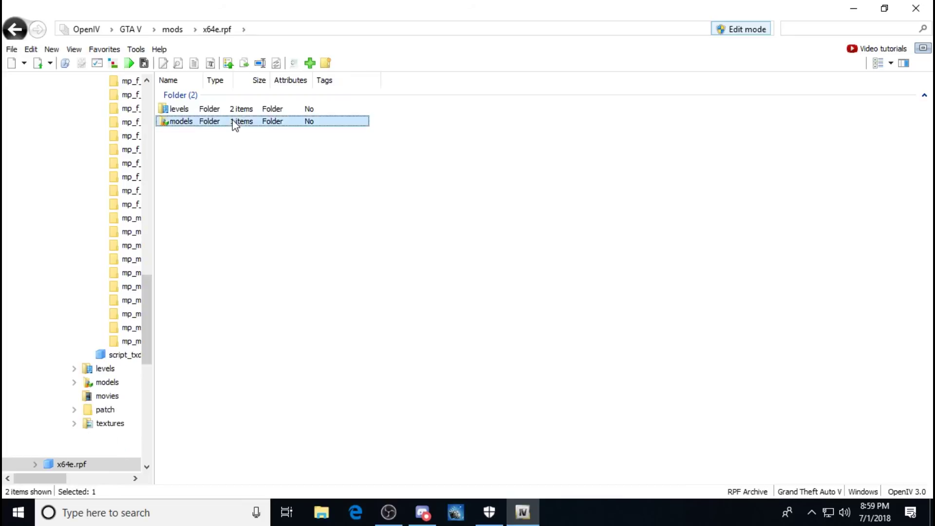
double_click(238, 109)
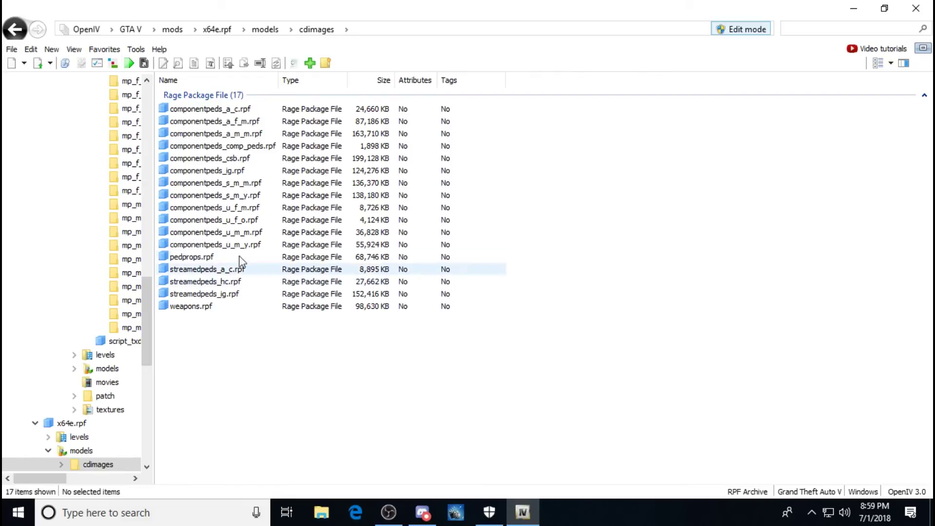
double_click(261, 195)
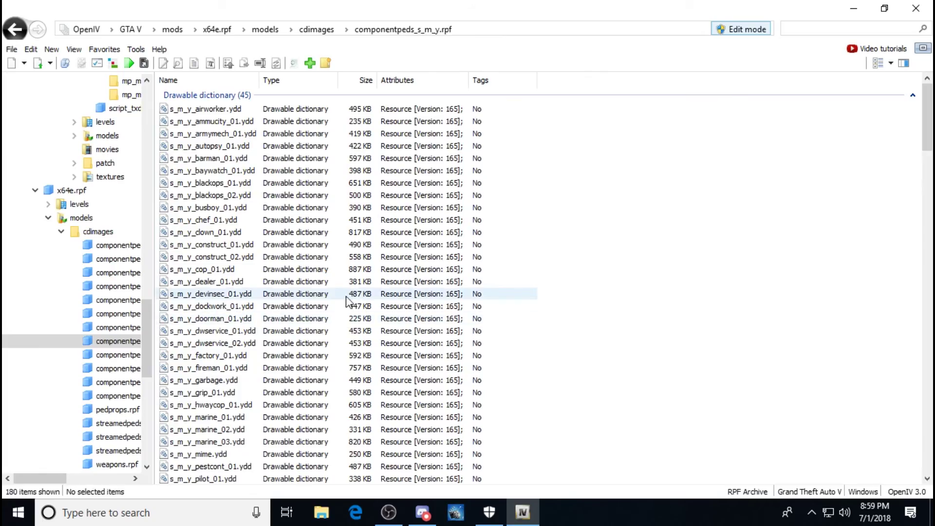
Add the four s_m_y_sheriff_01 files from the Desktop's Sheriff Deputy > PED MODEL folder to componentpeds_s_m_y.rpf.
scroll(350, 297, down, 8)
scroll(351, 299, down, 20)
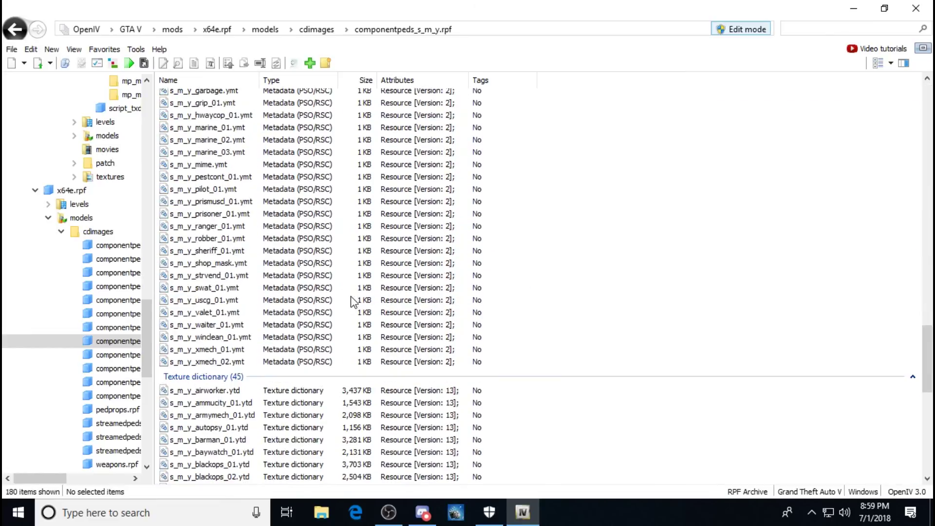
scroll(352, 298, down, 5)
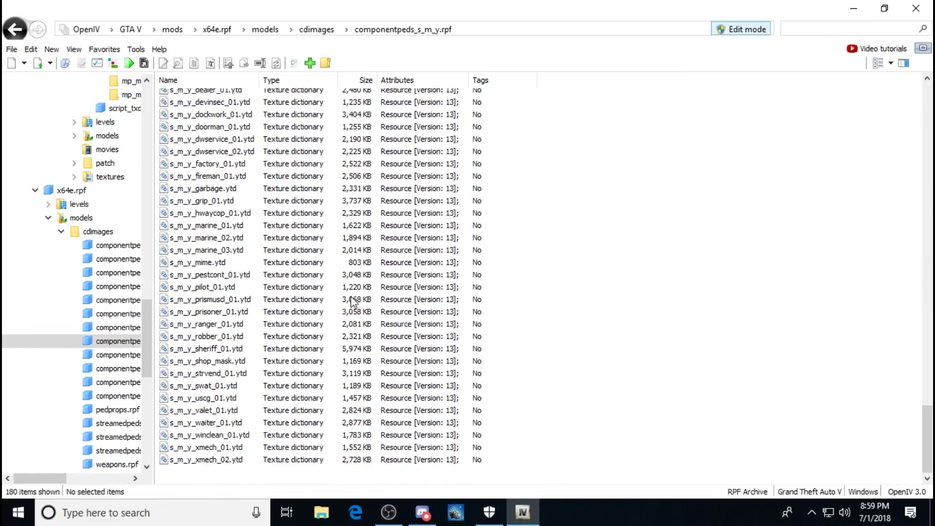
right_click(284, 476)
click(329, 404)
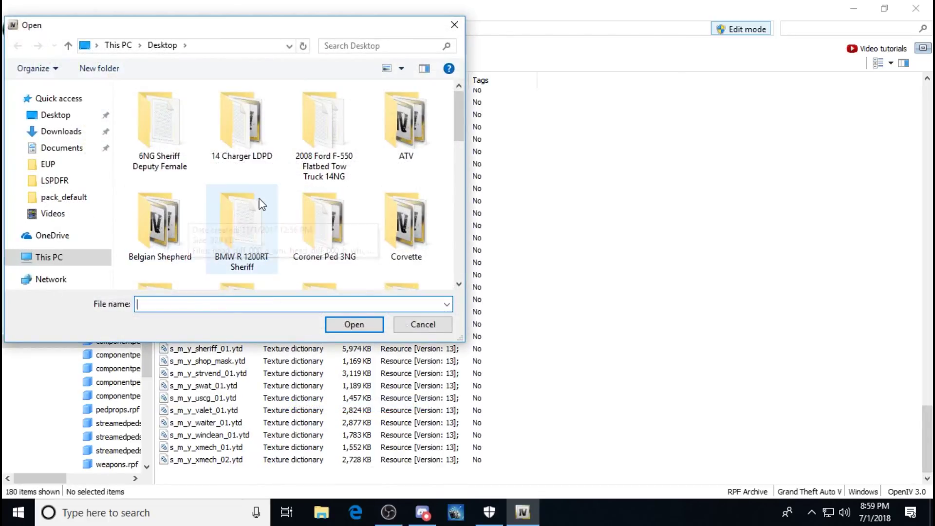
click(73, 115)
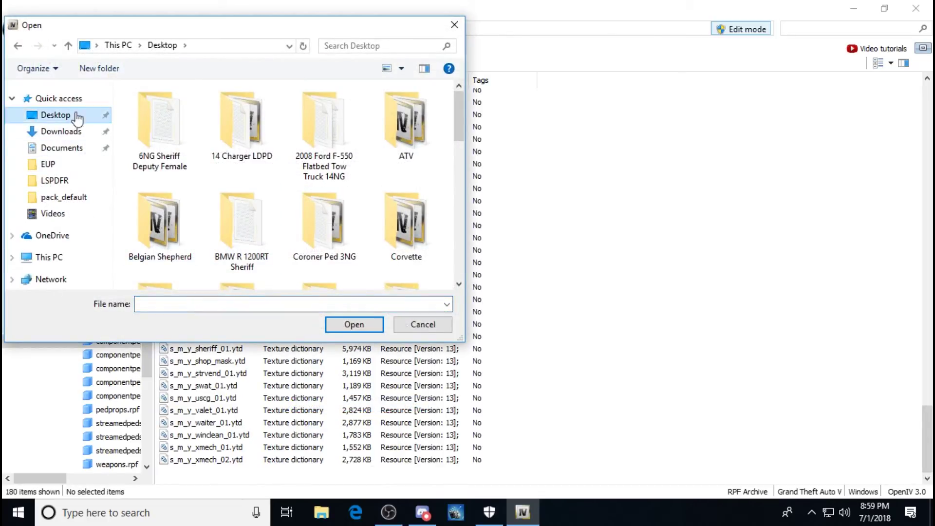
scroll(244, 157, down, 3)
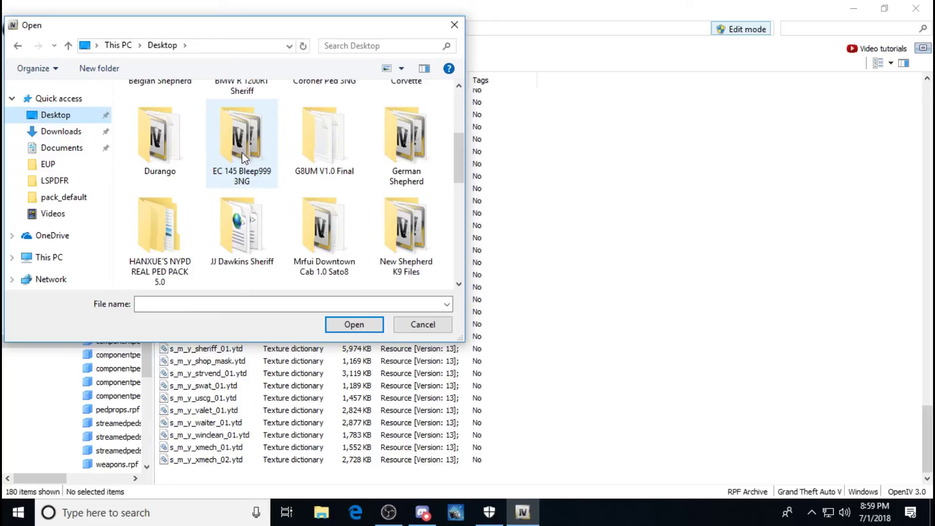
scroll(244, 157, up, 3)
scroll(244, 157, down, 5)
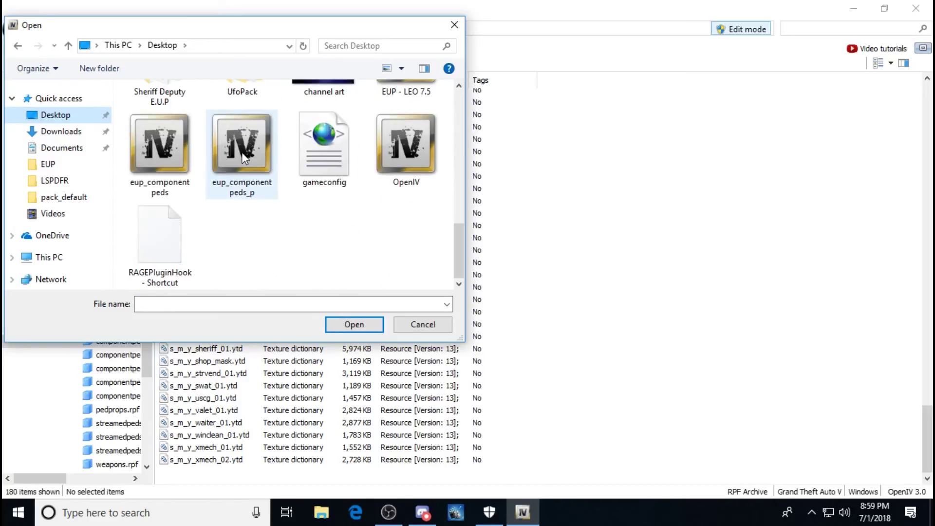
scroll(244, 157, up, 2)
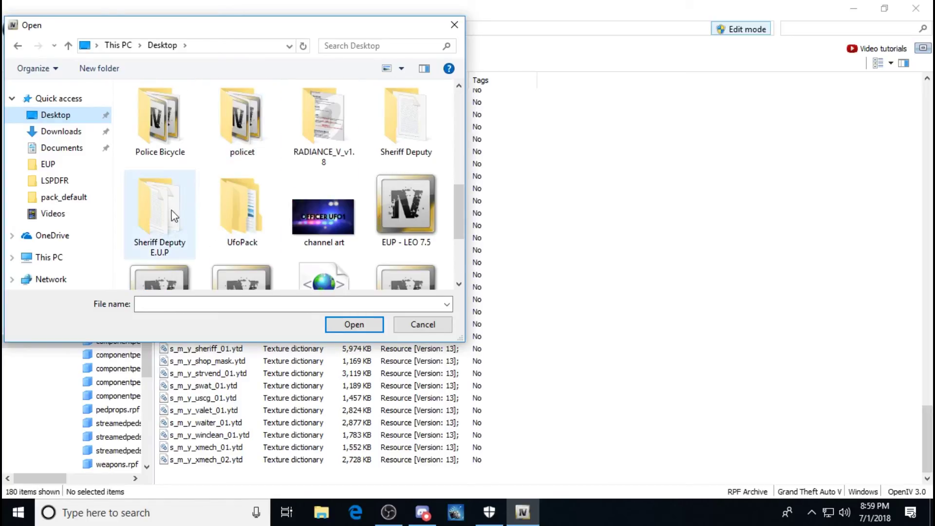
double_click(411, 129)
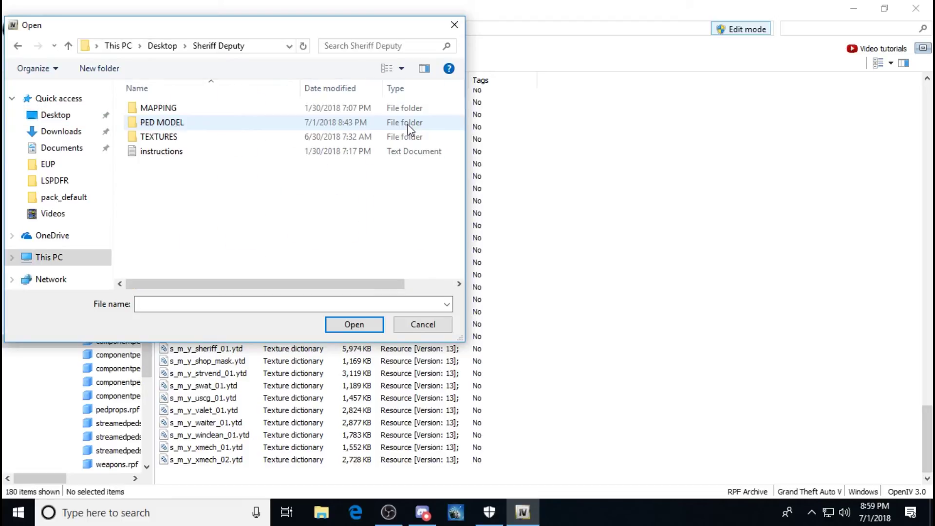
double_click(178, 123)
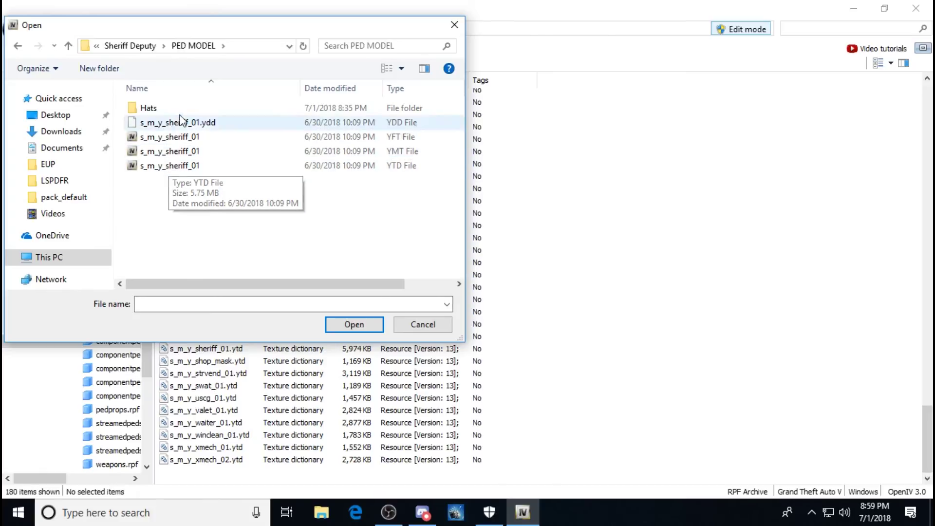
drag(126, 123, 128, 171)
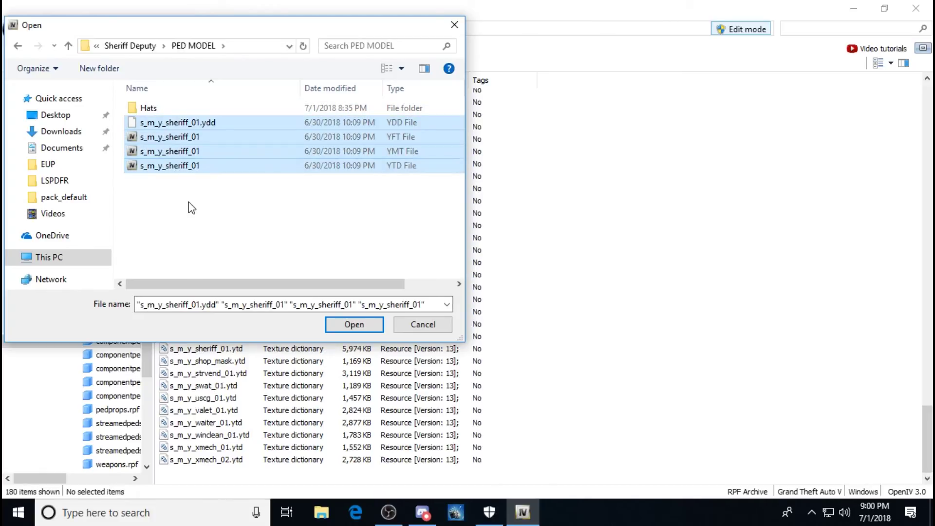
click(359, 323)
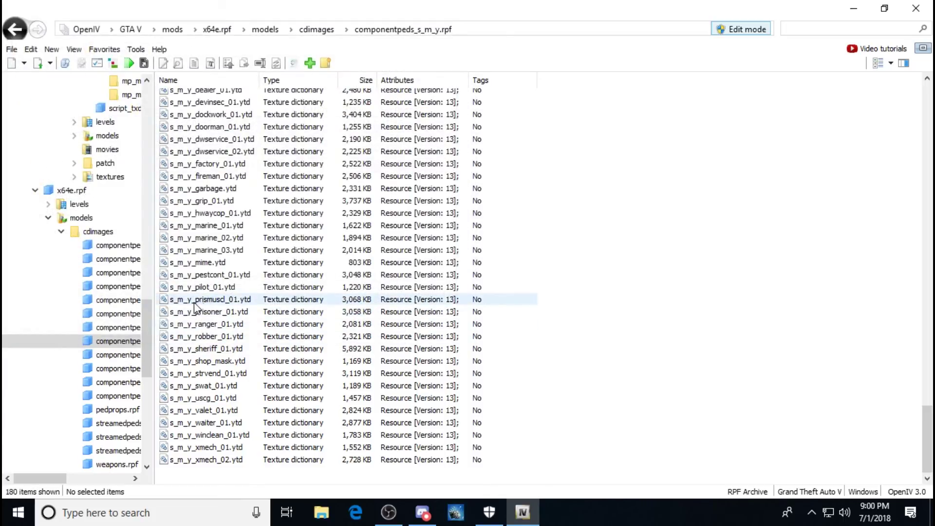
Go back to the cdimages folder and open pedprops.rpf.
scroll(198, 306, up, 8)
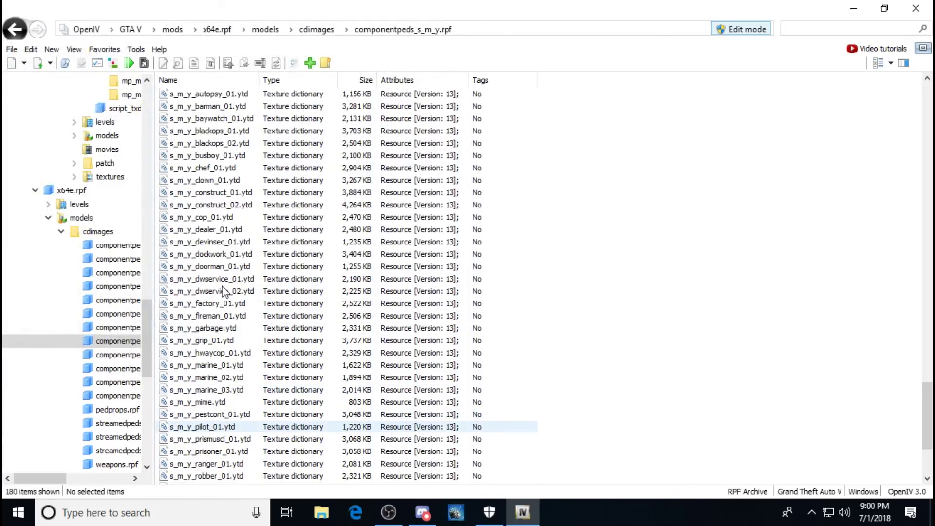
click(16, 30)
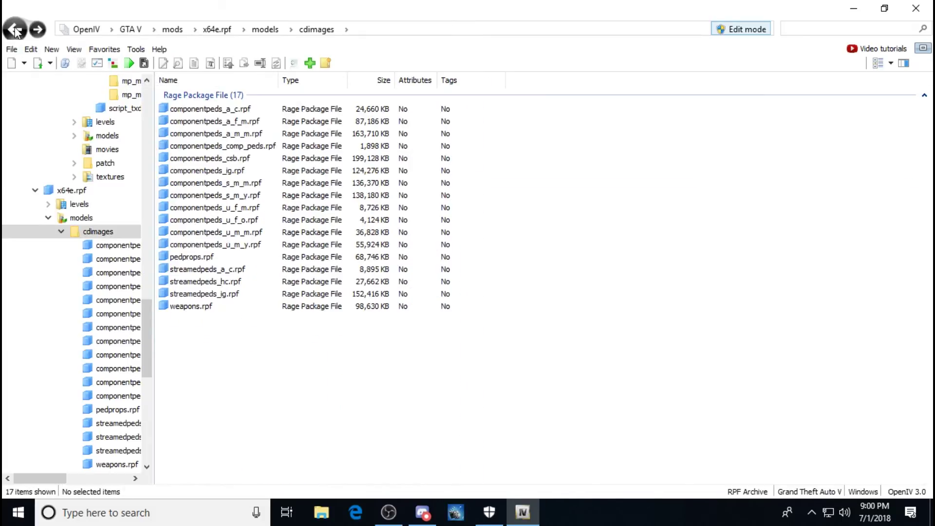
double_click(216, 258)
Add both s_m_y_sheriff_01_p files from the PED MODEL > Hats folder to pedprops.rpf, and close OpenIV.
scroll(382, 317, down, 7)
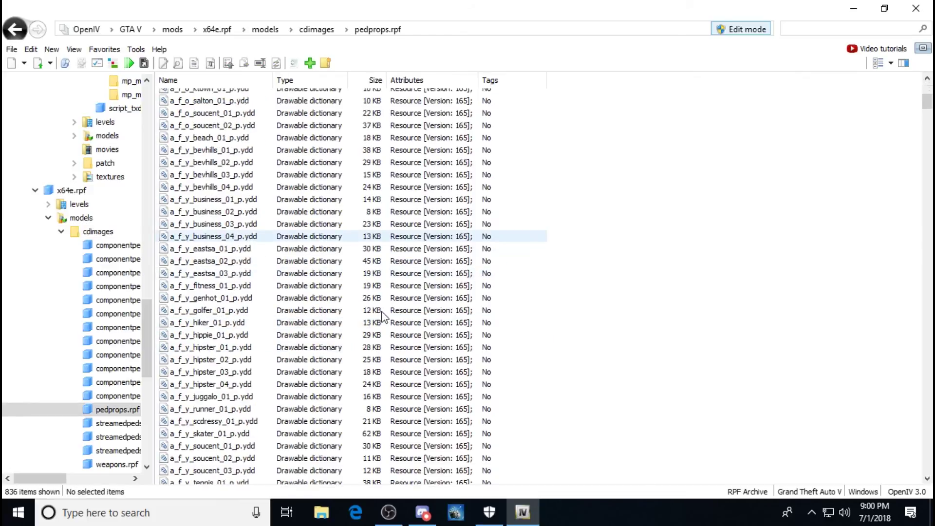
scroll(382, 316, down, 20)
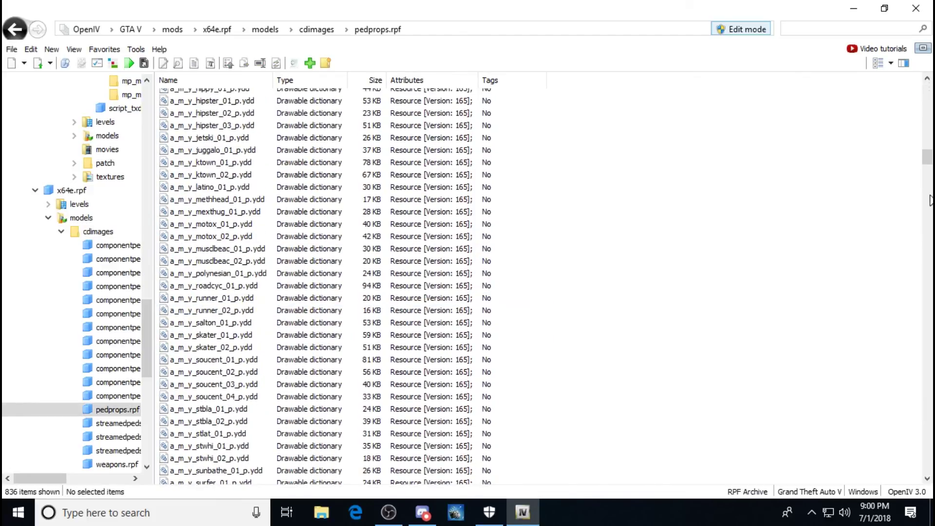
drag(928, 157, 926, 470)
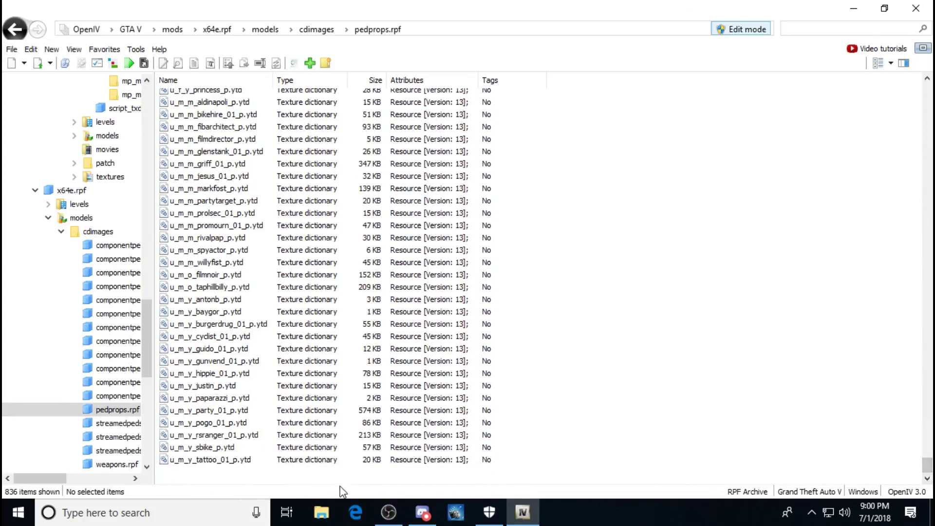
right_click(245, 473)
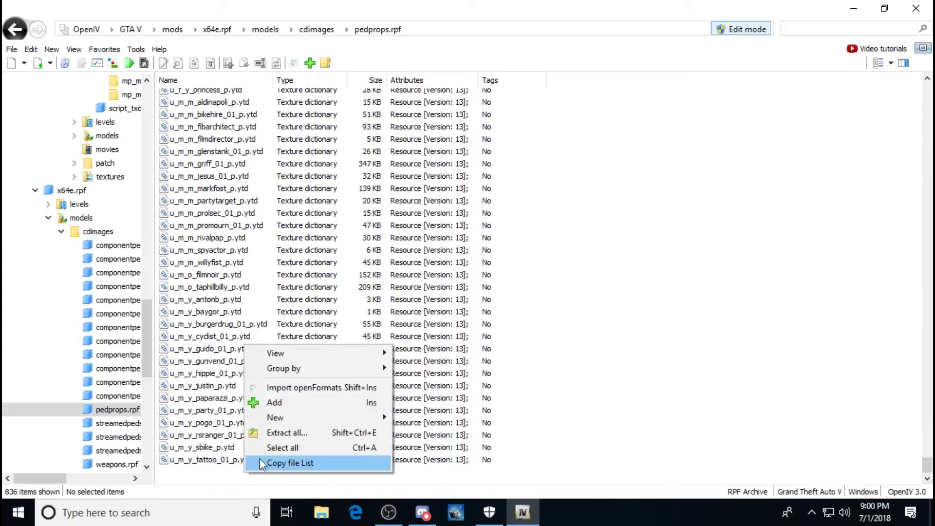
click(286, 403)
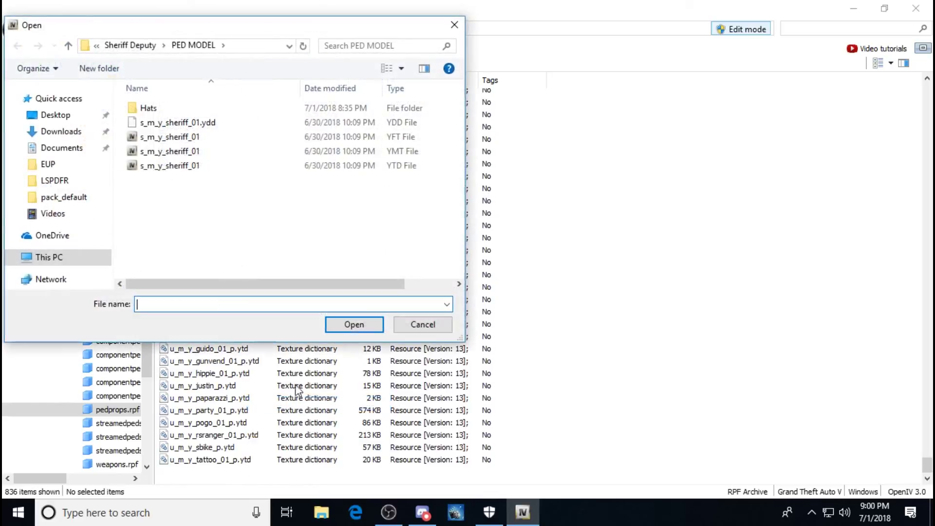
double_click(147, 108)
click(125, 105)
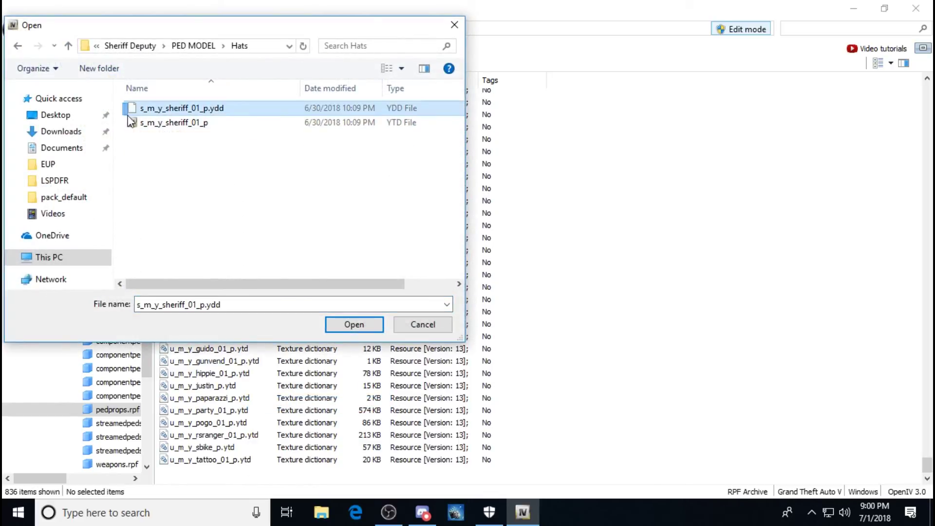
shift+click(133, 124)
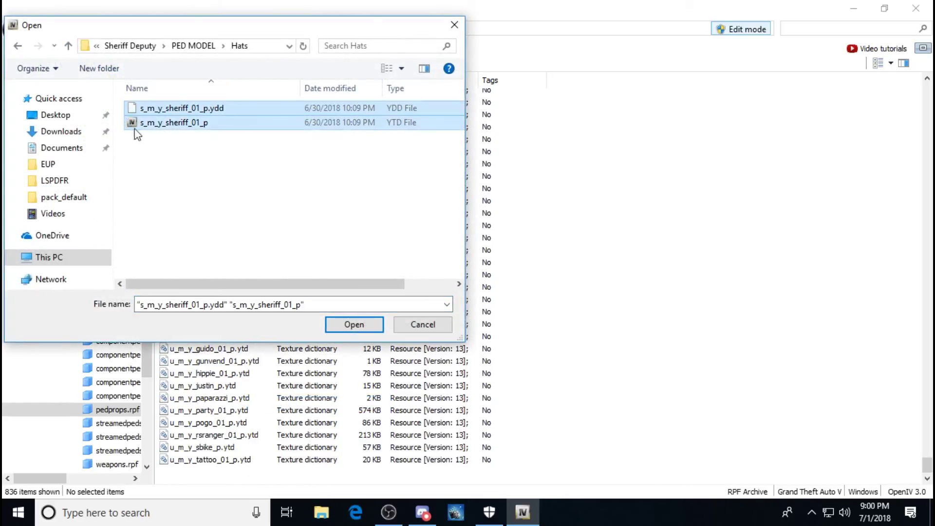
click(353, 324)
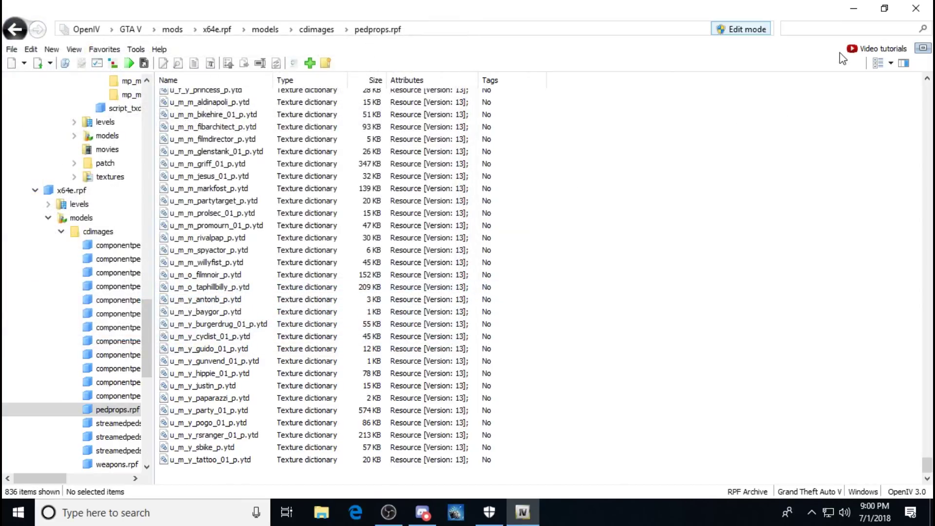
click(923, 7)
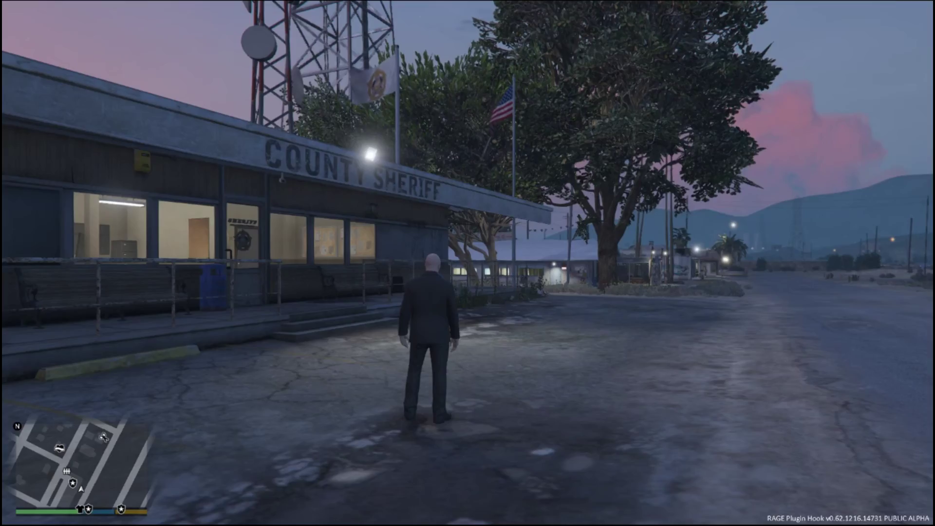
key(s)
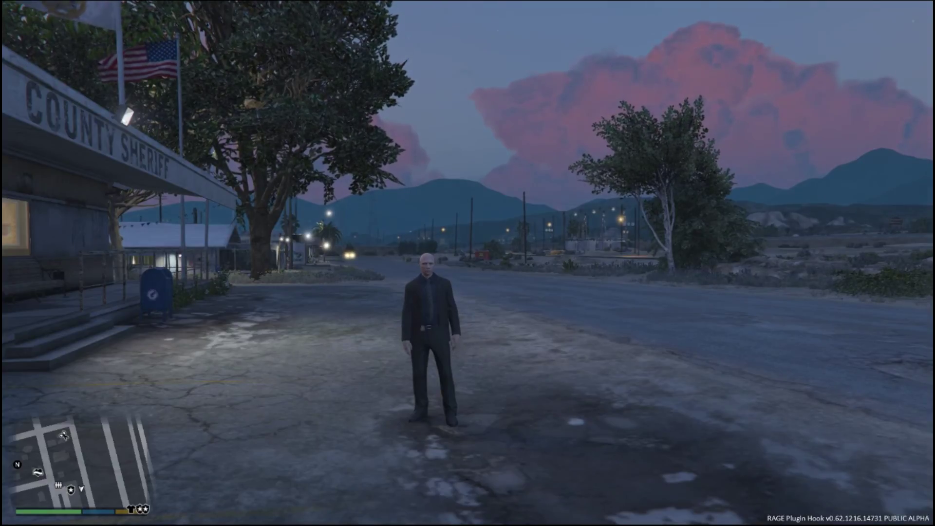
key(F4)
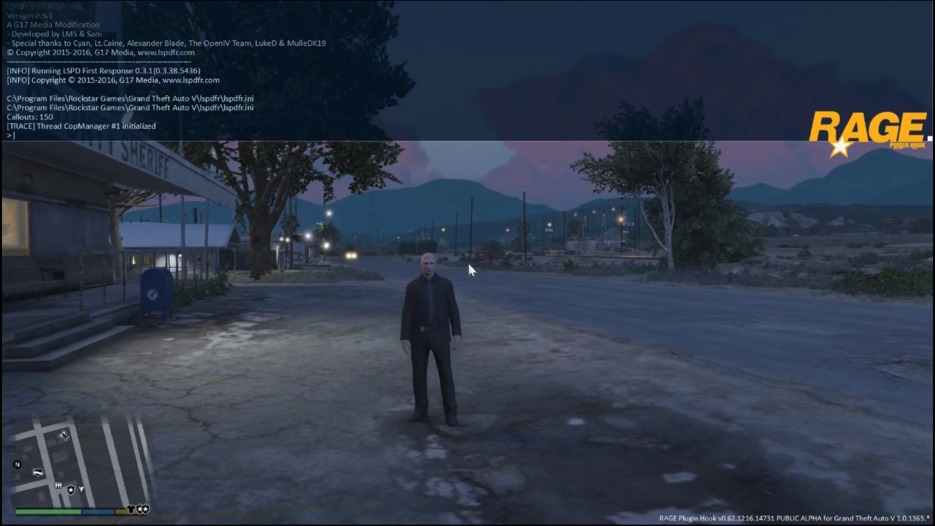
text(l)
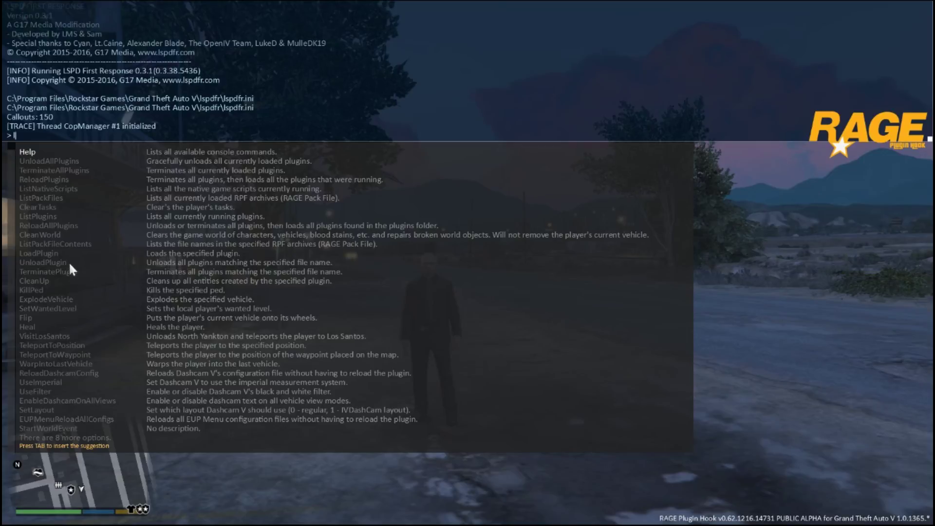
text(o)
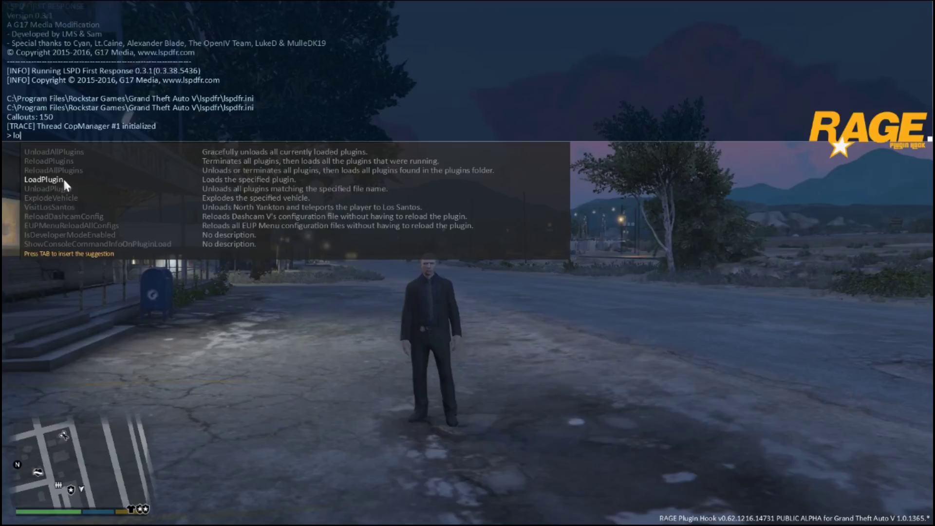
key(Tab)
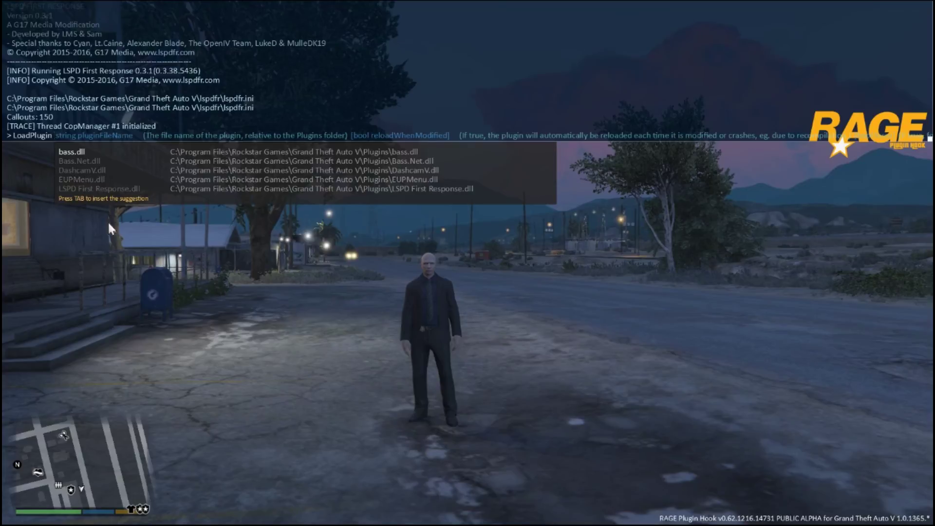
key(F4)
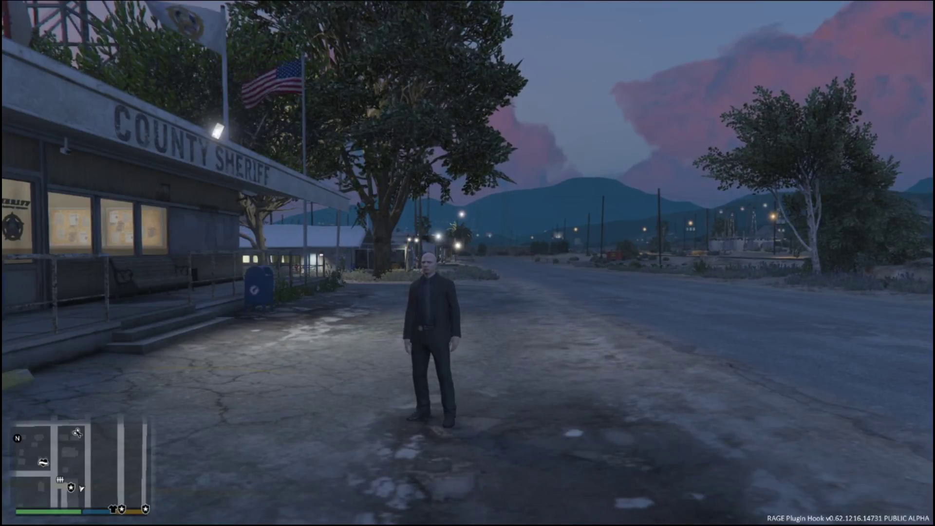
key(F4)
text(f)
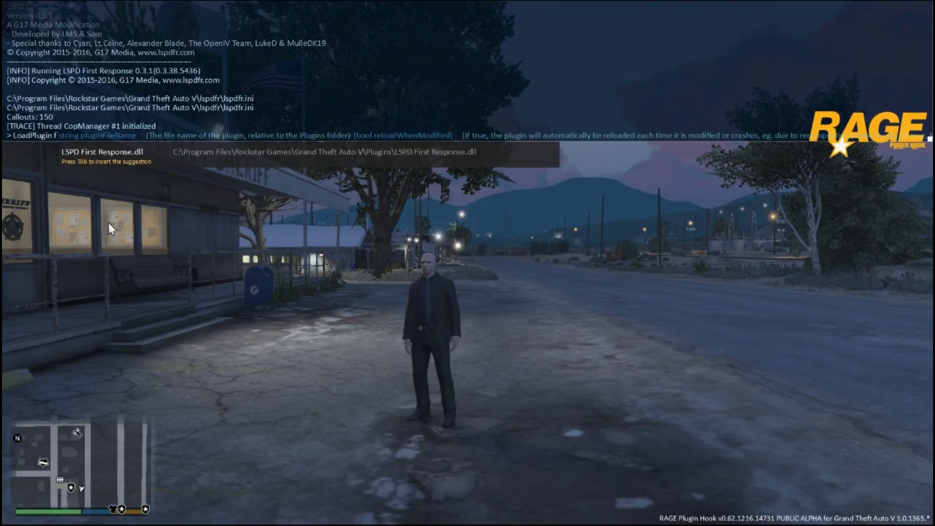
key(BackSpace)
key(BackSpace)
key(BackSpace)
key(BackSpace)
key(BackSpace)
key(BackSpace)
key(BackSpace)
key(BackSpace)
key(BackSpace)
key(BackSpace)
key(BackSpace)
key(BackSpace)
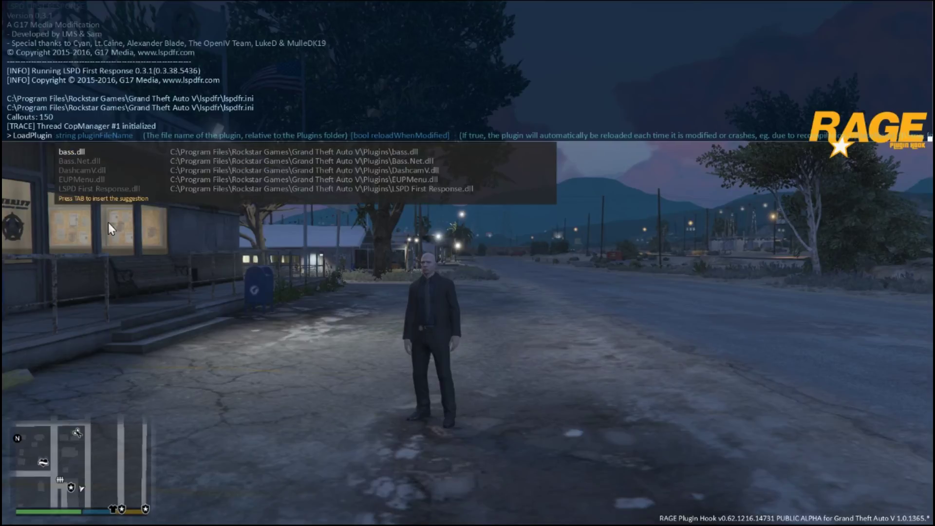
Run the ForceDuty command in the RAGE Plugin Hook console and close the console.
text(f)
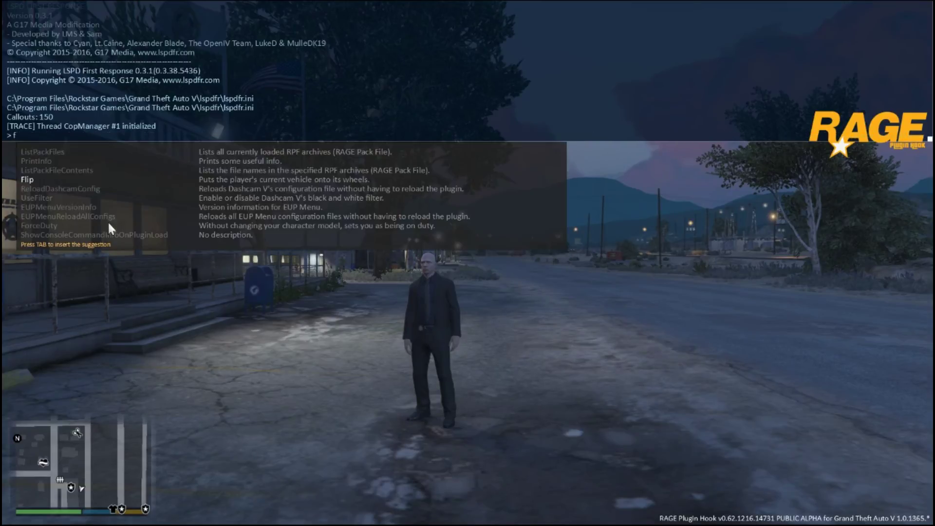
text(orceDuty)
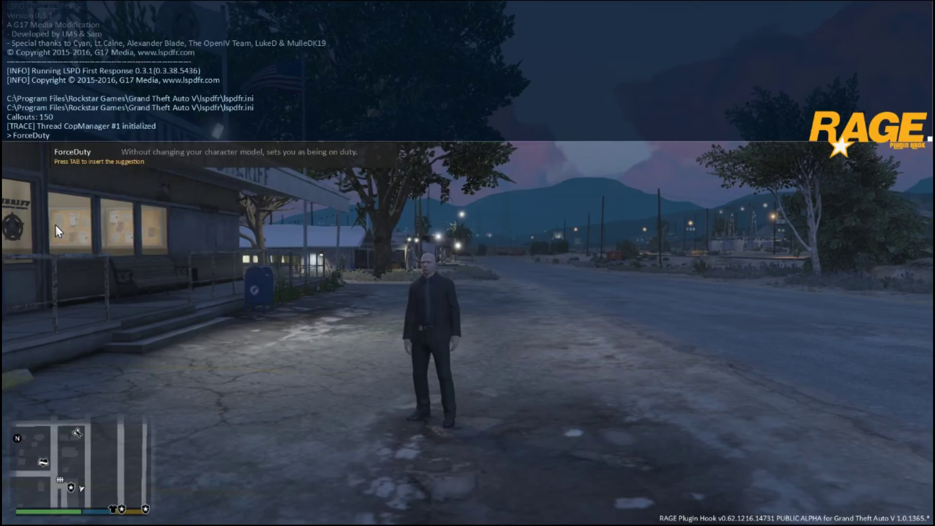
key(Return)
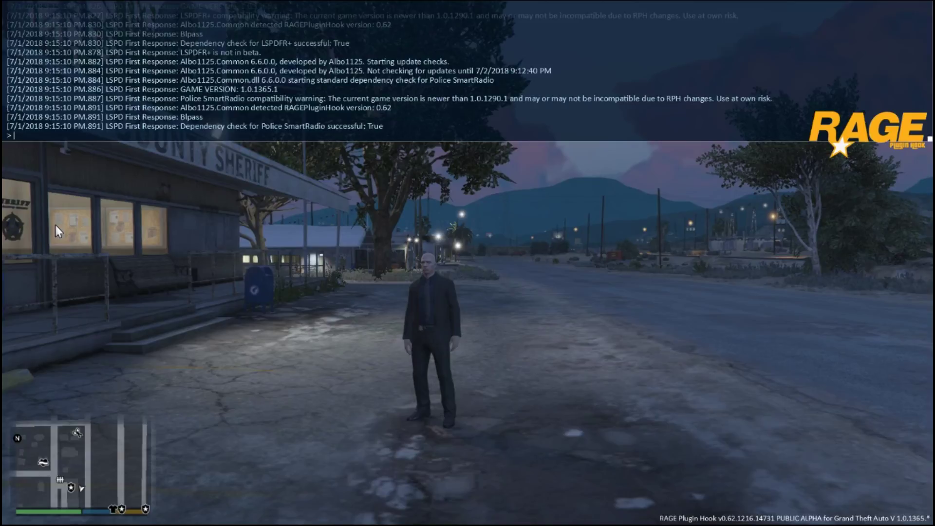
key(F4)
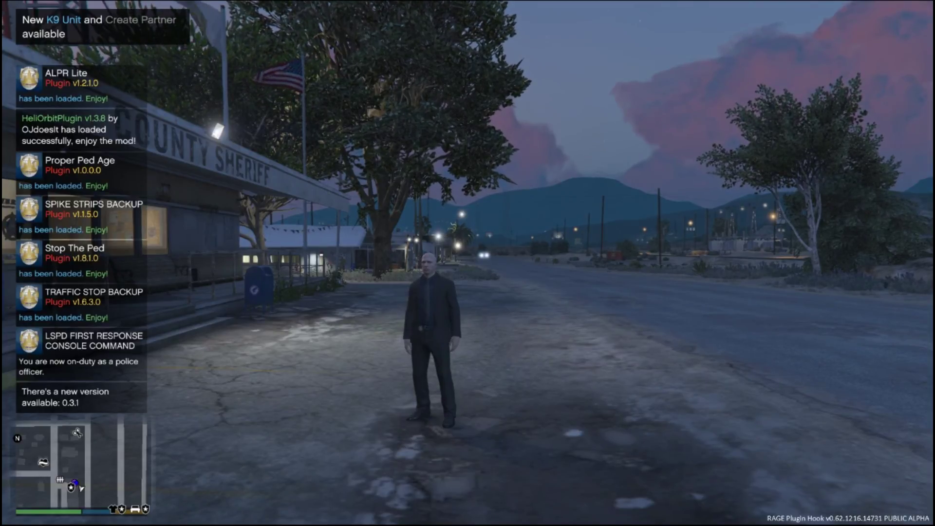
key(m)
key(Right)
key(Down)
key(Right)
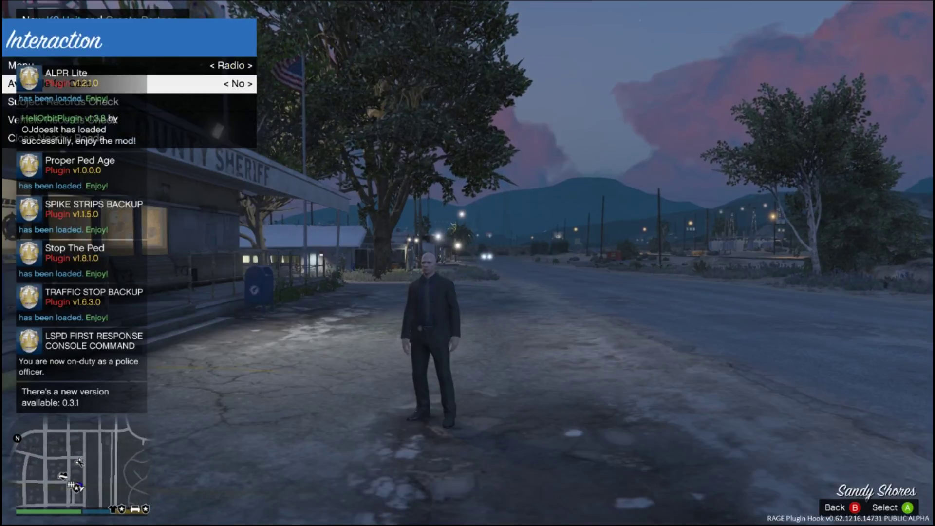
key(BackSpace)
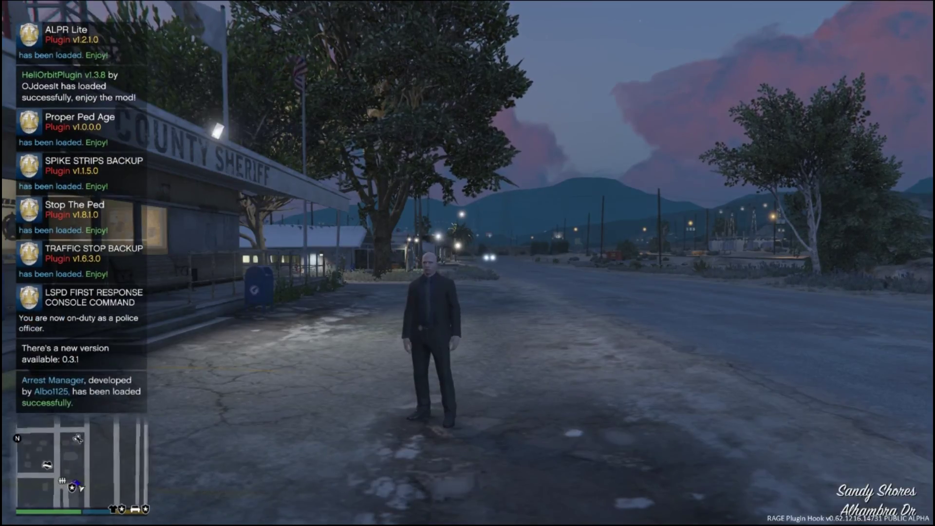
Open the Wardrobe of the EUP Menu and put on the sheriff 6 outfit.
key(F9)
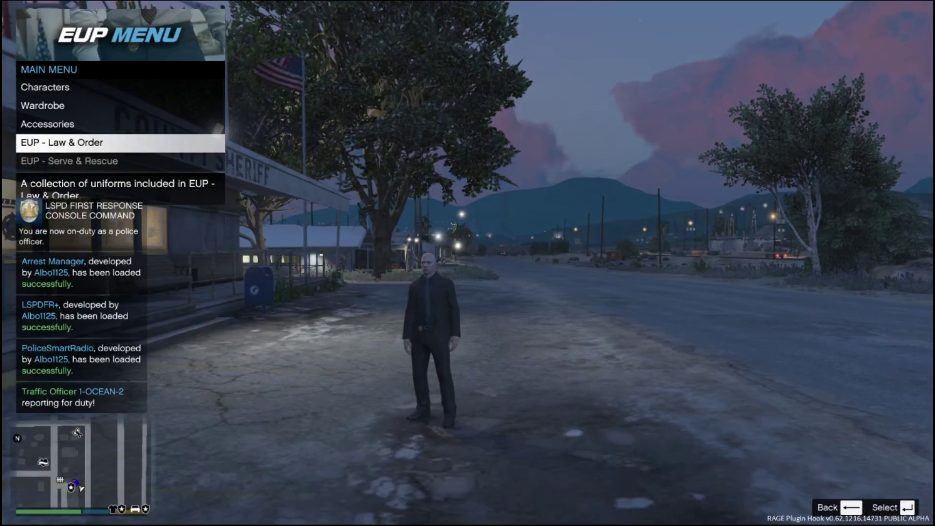
key(Down)
key(Down)
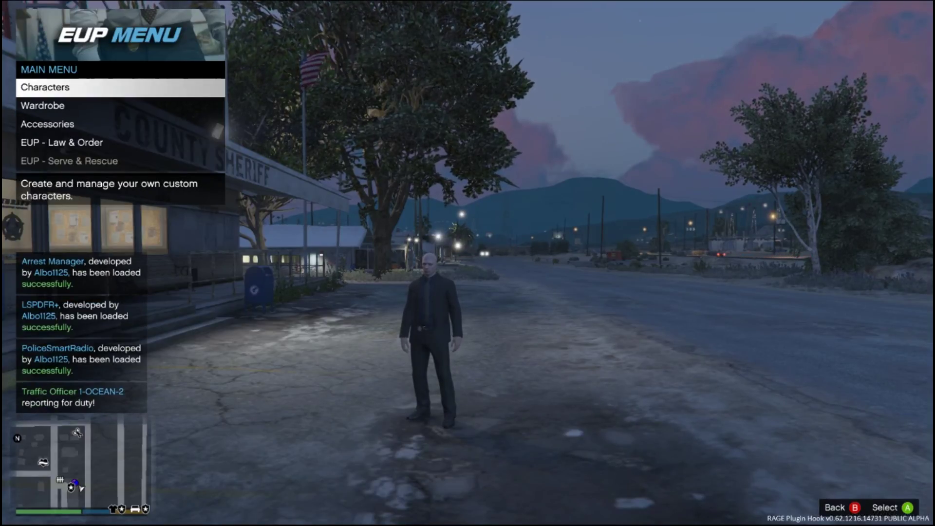
key(Down)
key(Return)
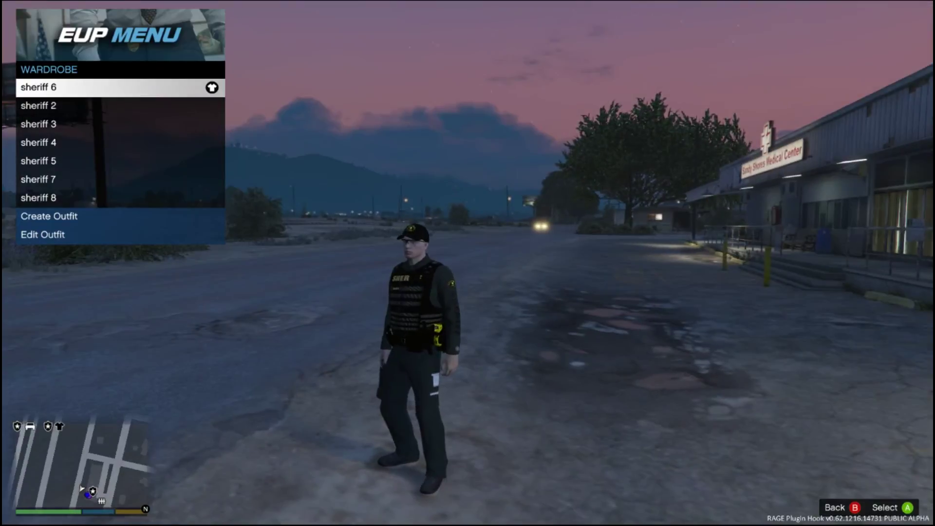
Try on the sheriff 2, sheriff 3 and sheriff 4 outfits and inspect each uniform on the character.
key(Down)
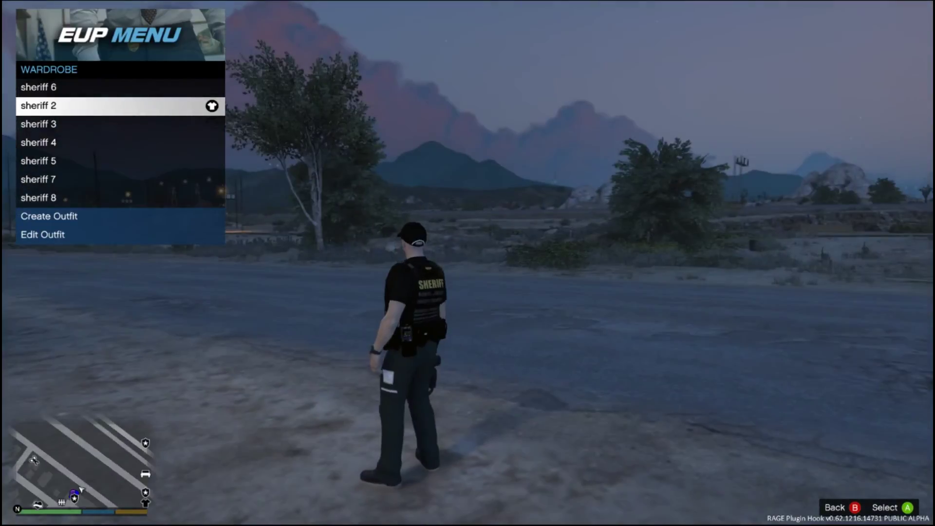
key(Down)
key(Return)
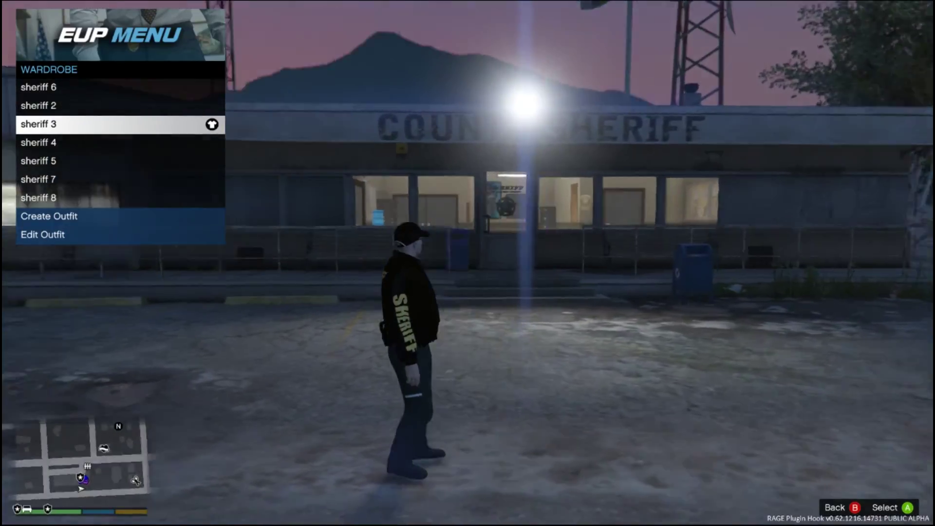
key(Down)
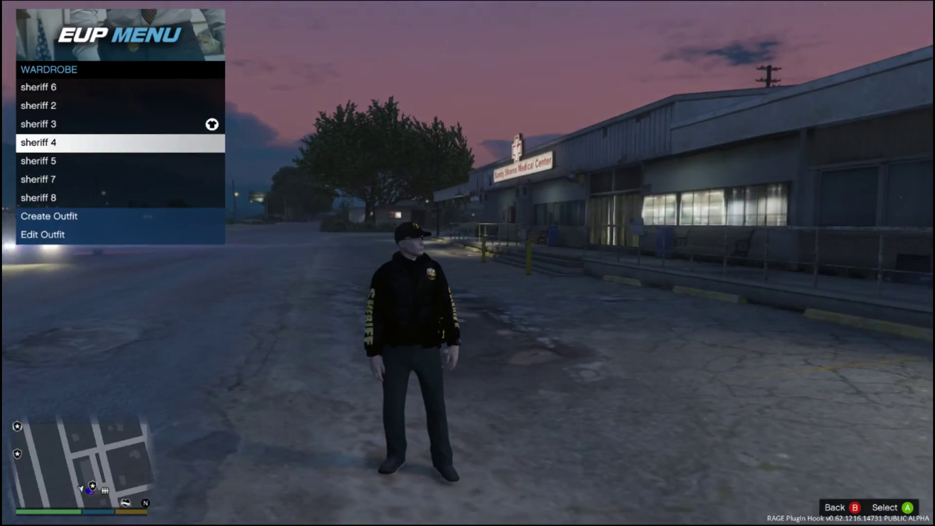
key(Return)
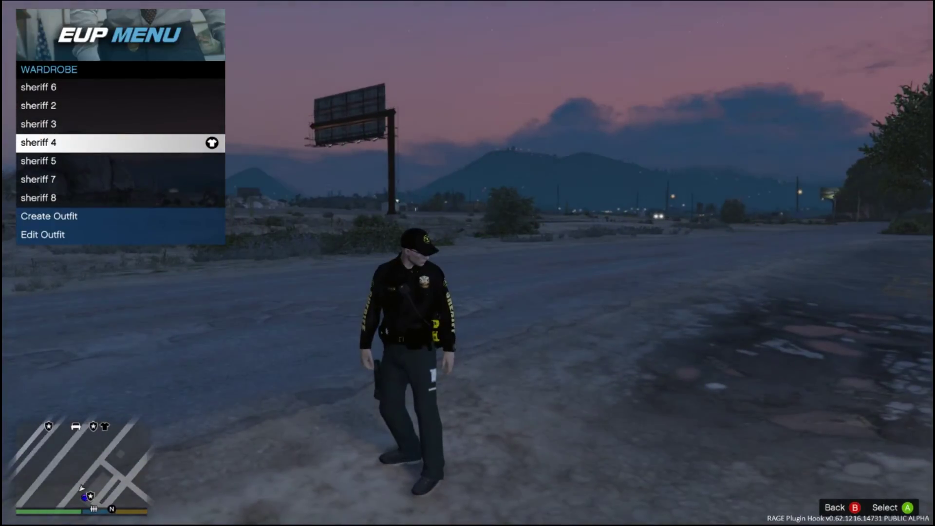
Try on the sheriff 5, sheriff 7 and sheriff 8 outfits and inspect each uniform on the character.
key(Down)
key(Return)
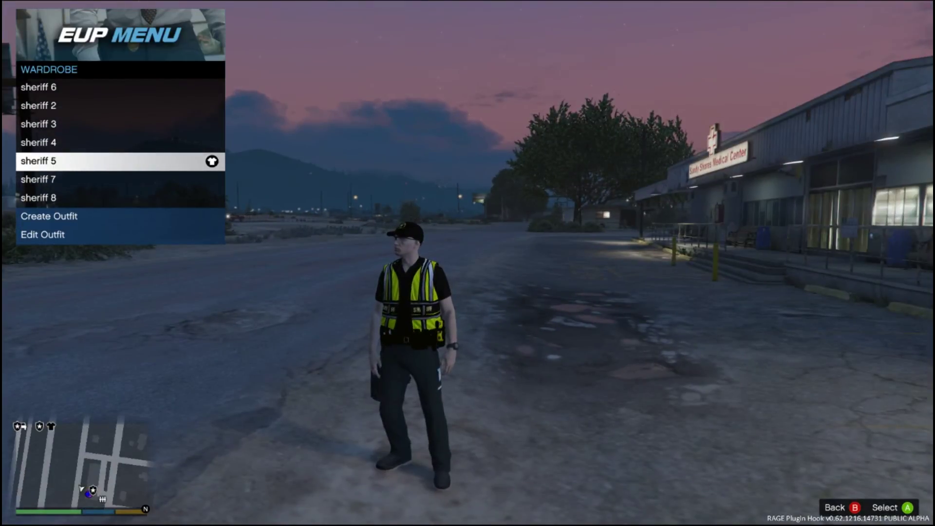
key(Down)
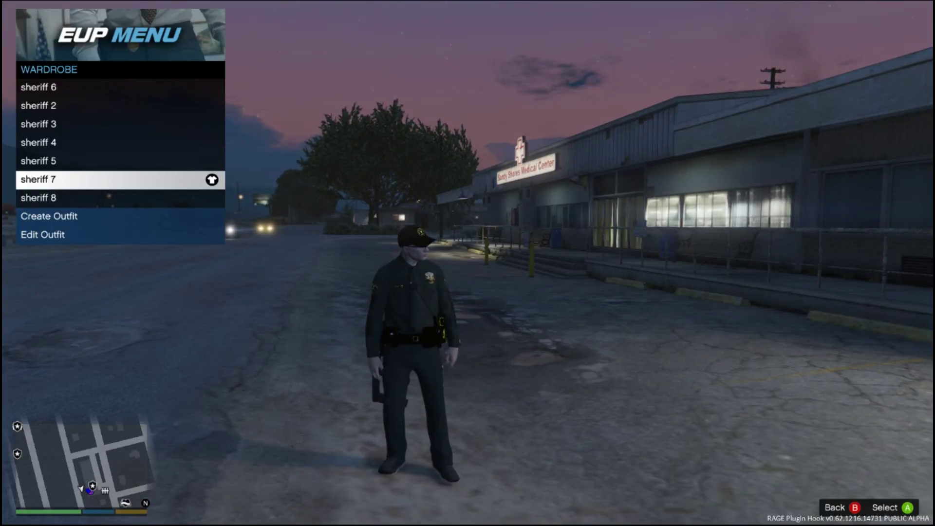
key(Down)
key(Return)
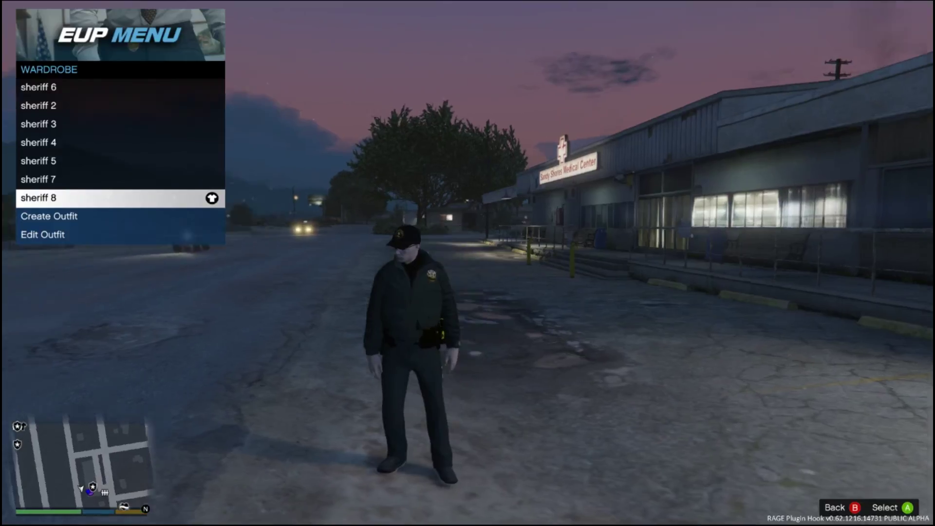
Compare the sheriff 3 jacket outfit with the sheriff 2 vest outfit on the character.
key(Down)
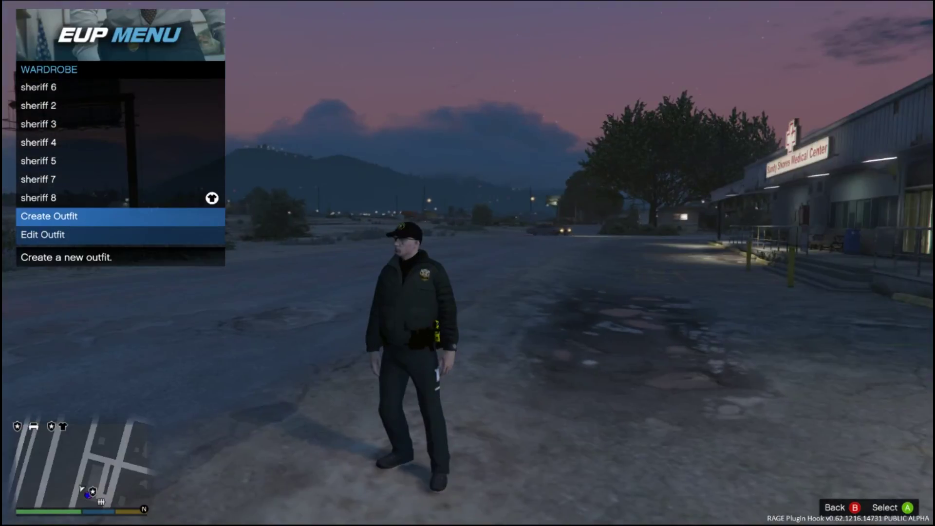
key(Down)
key(Down)
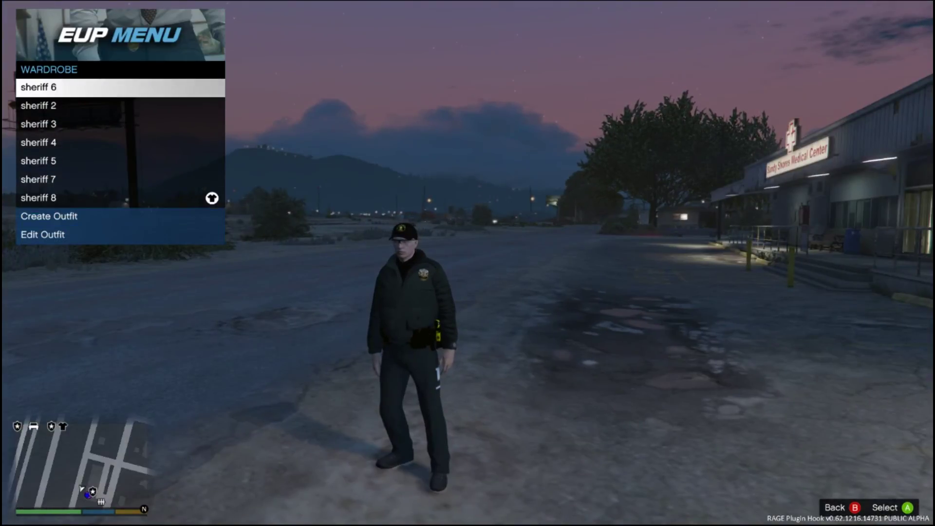
key(Down)
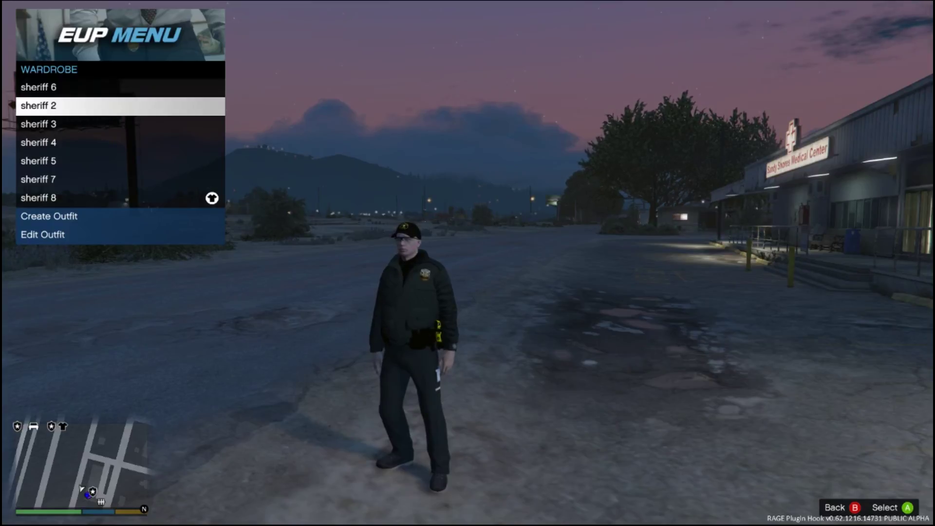
key(Return)
key(Down)
key(Return)
key(Up)
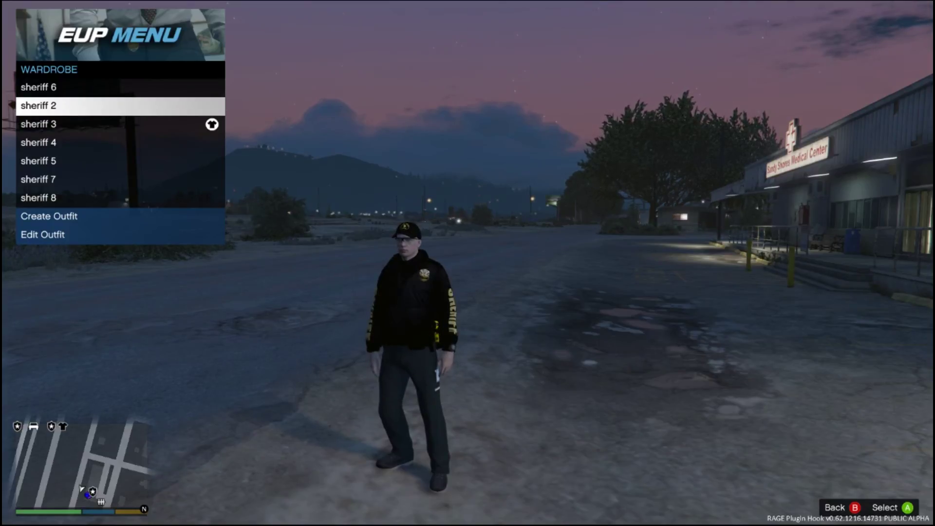
key(Return)
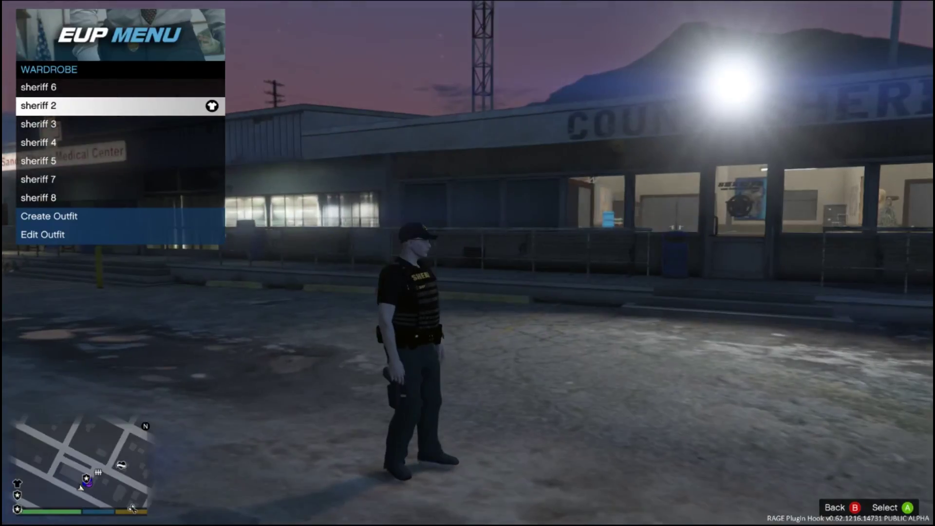
Preview the sheriff 3, sheriff 5 and sheriff 7 outfits once more on the character.
key(Down)
key(Down)
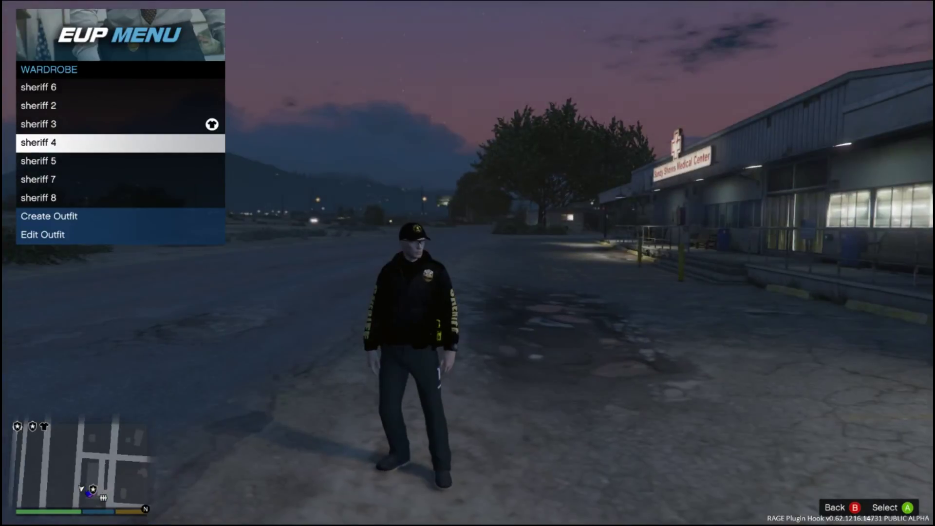
key(Down)
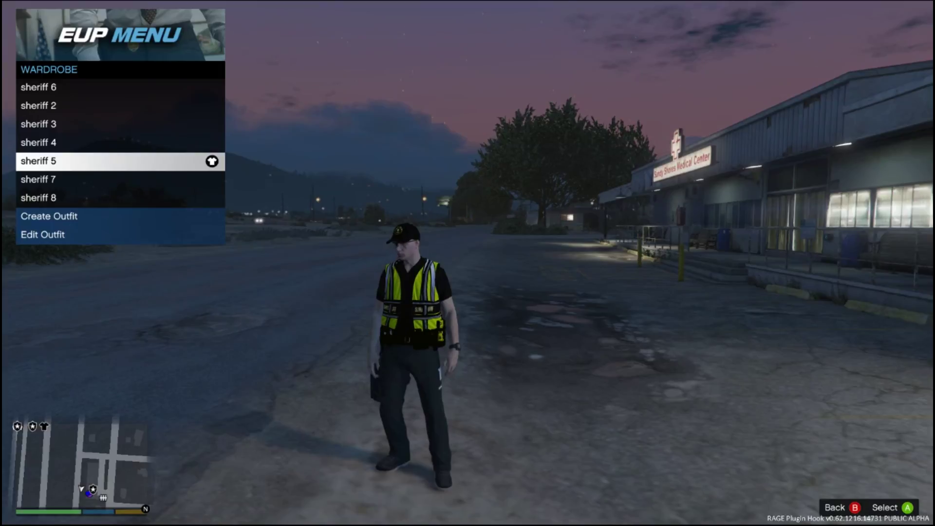
key(Down)
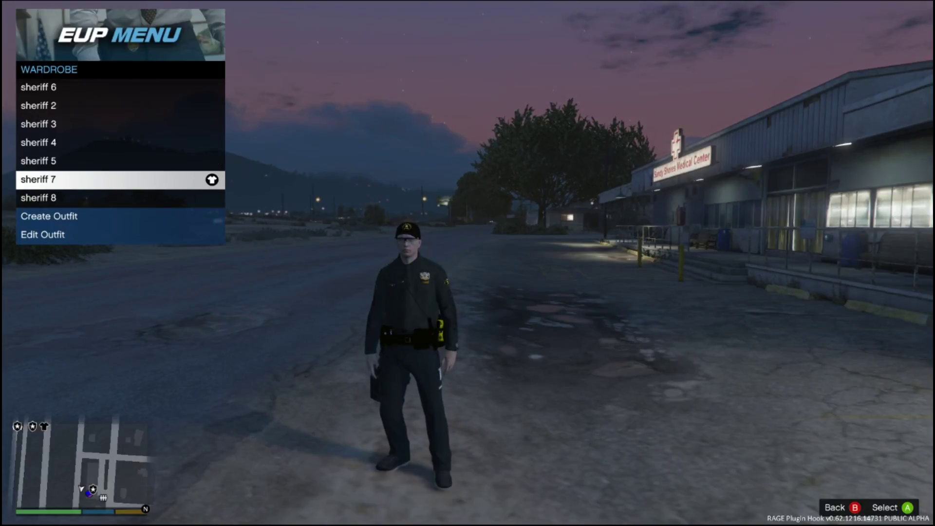
Preview the sheriff 8 outfit once more and change the character back into the sheriff 2 outfit.
key(Down)
key(Down)
key(Down)
key(Down)
key(Down)
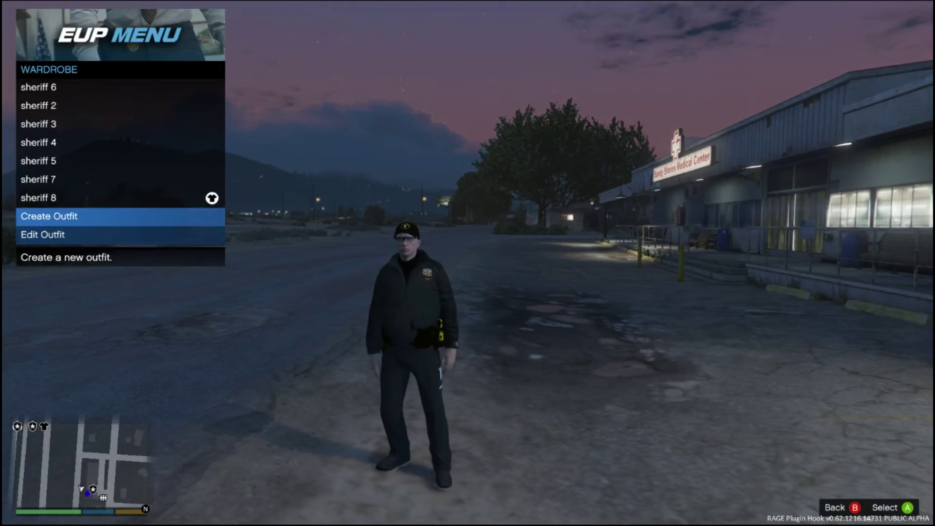
key(Down)
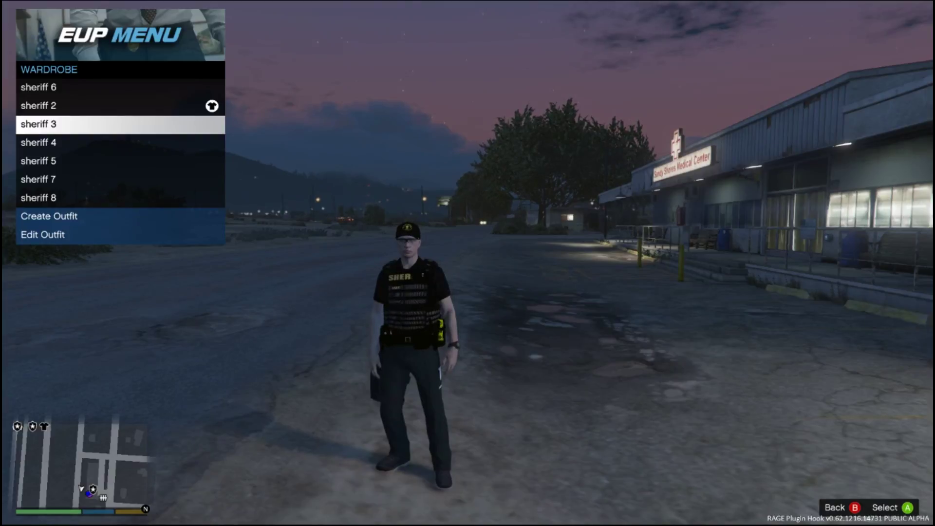
key(Up)
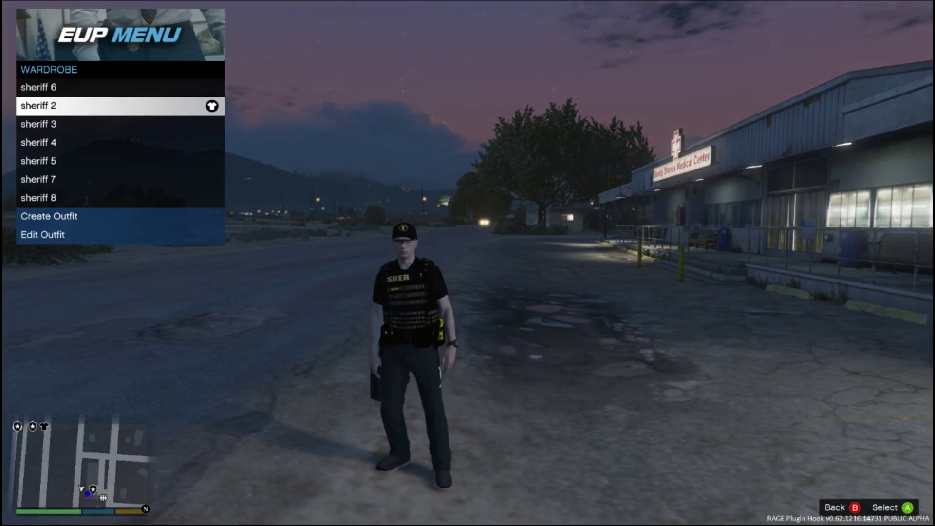
Close the EUP menu and walk the deputy around outside the County Sheriff station in the sheriff 2 outfit.
key(BackSpace)
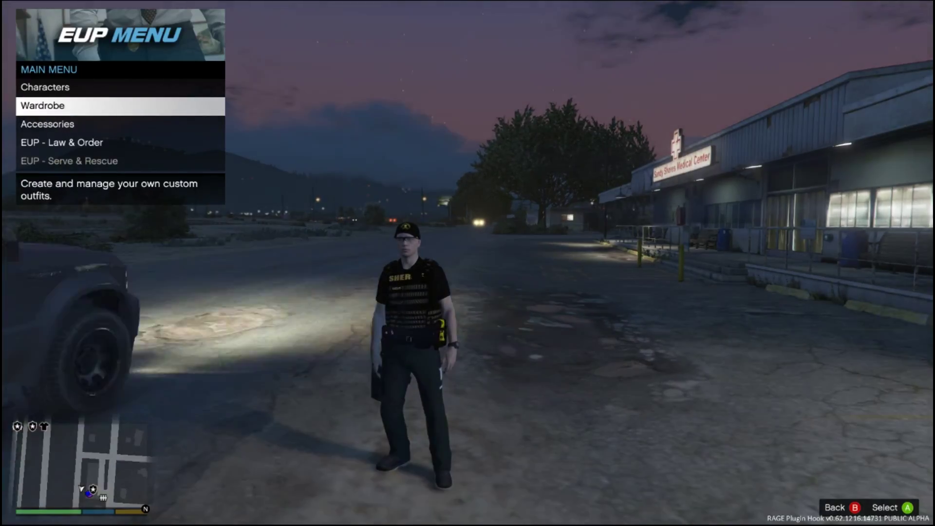
key(BackSpace)
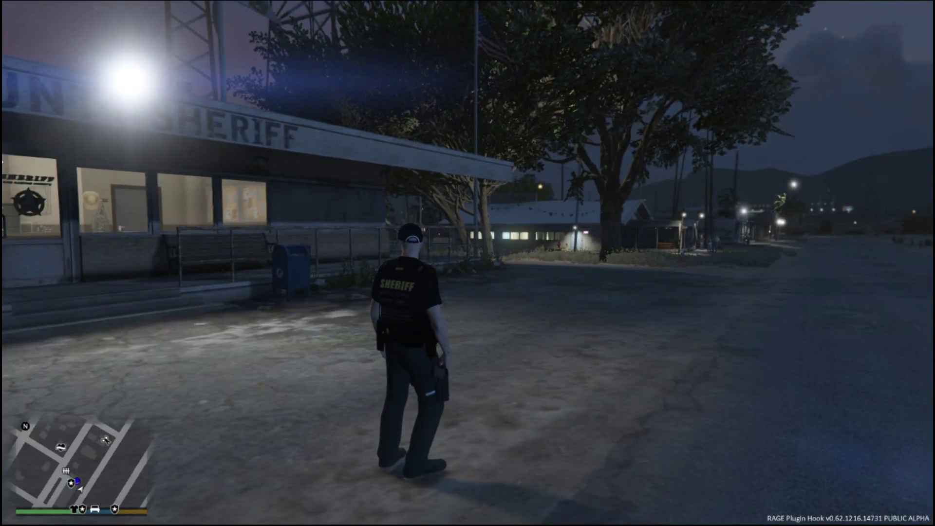
key(w)
key(d)
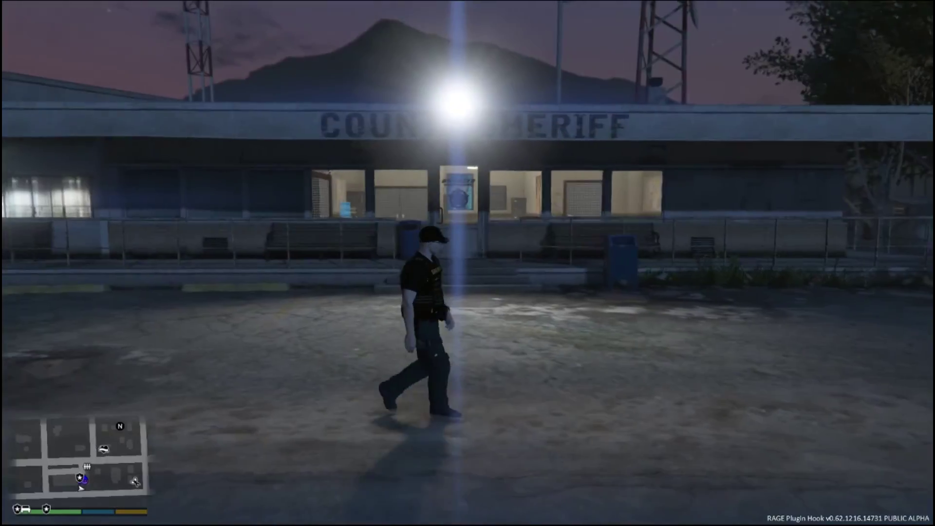
key(s)
key(d)
key(s)
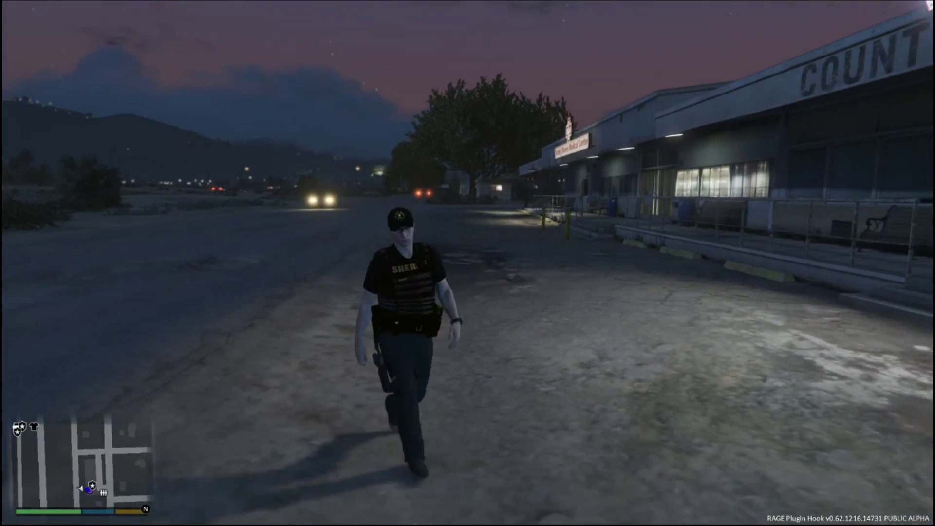
Run the deputy along the roadside from the sheriff station, past the diner and its pedestrians, towards the street corner.
key(a)
key(w)
key(shift)
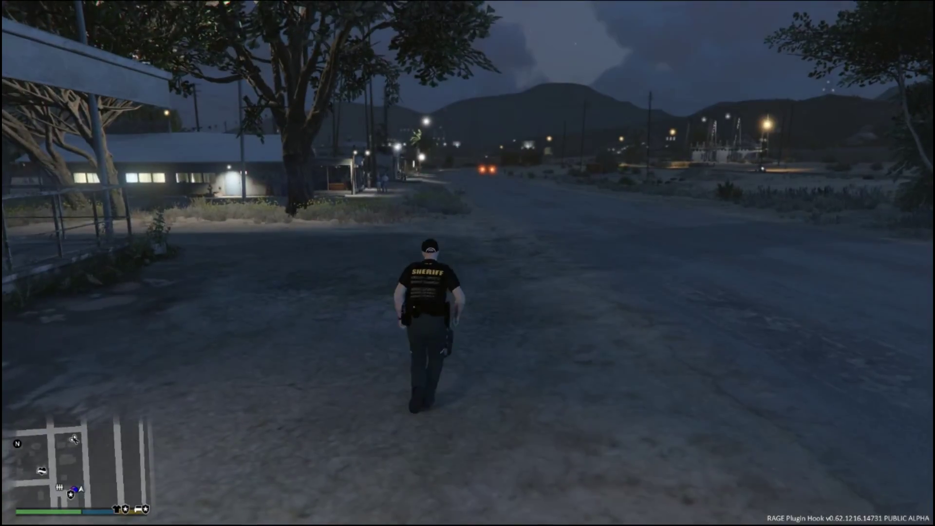
key(w)
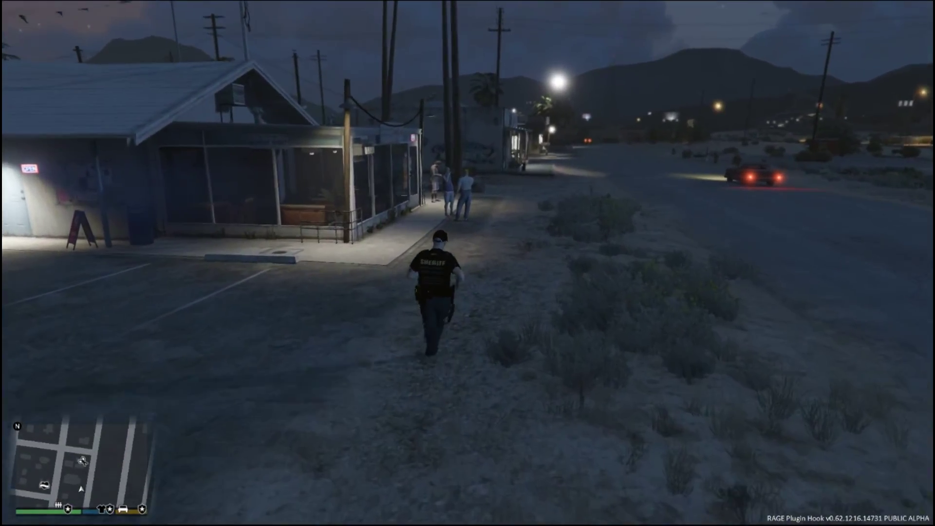
key(w)
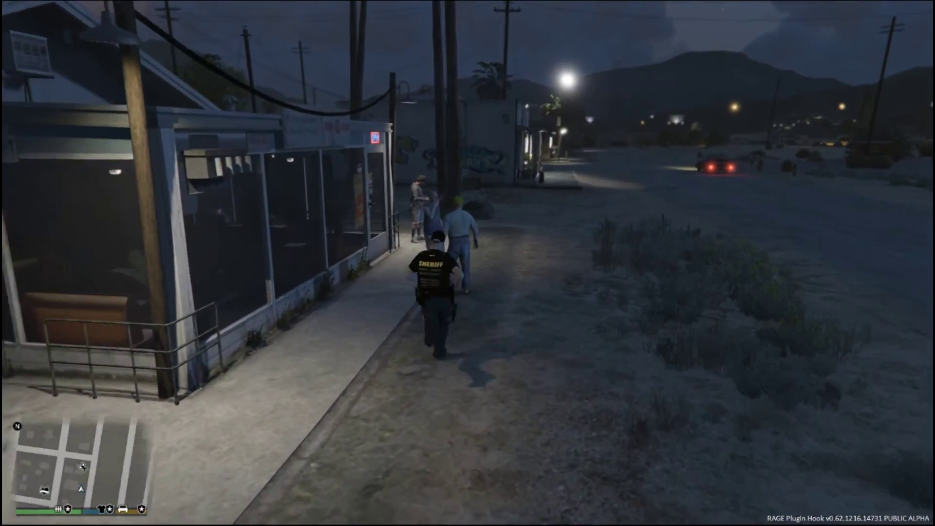
key(w)
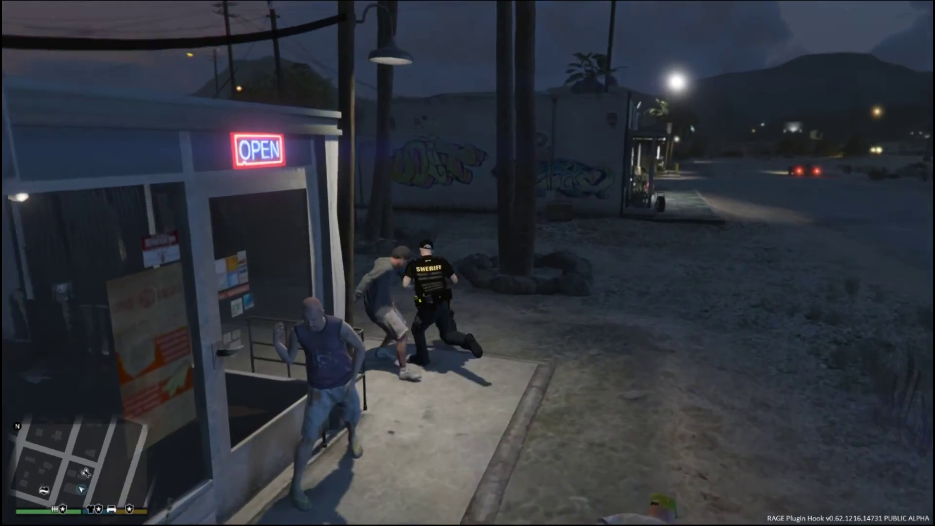
key(w)
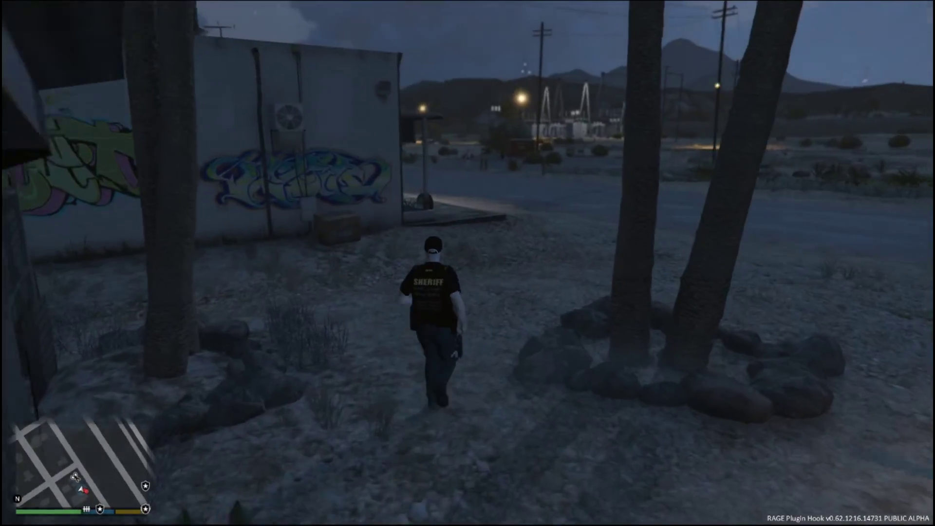
key(w)
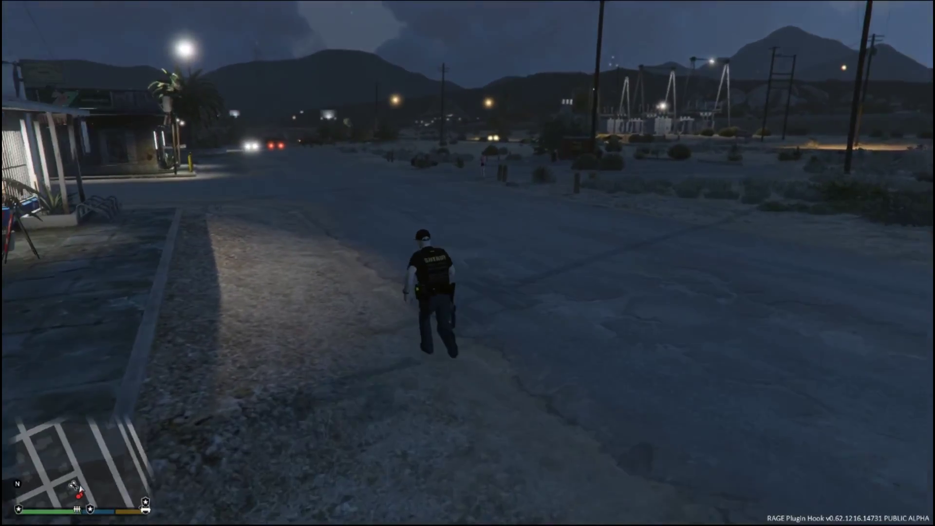
Confront the pedestrian in the green cap outside the shops and use the police radio to call for backup.
key(w)
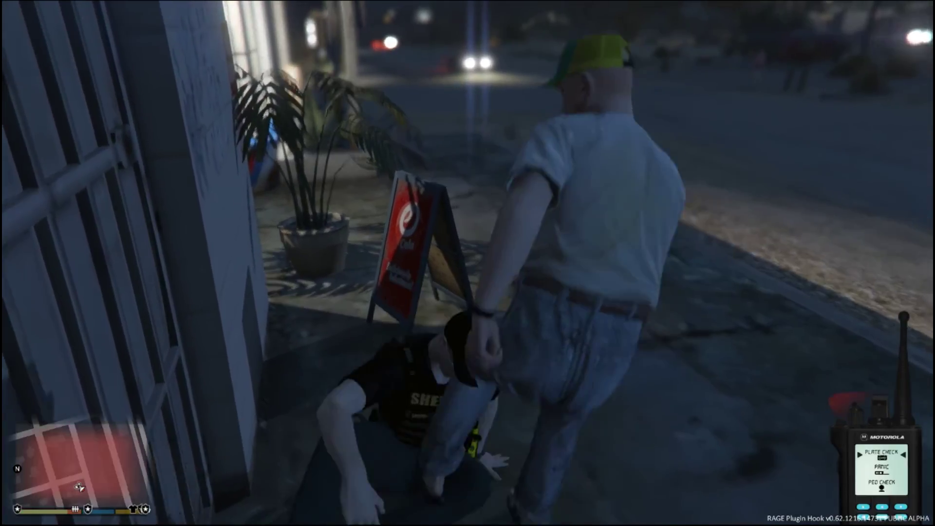
key(w)
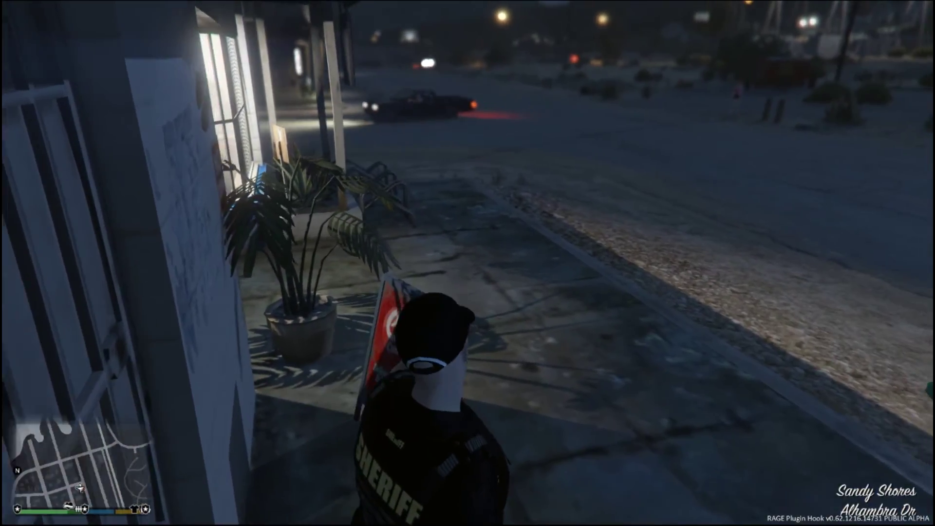
key(w)
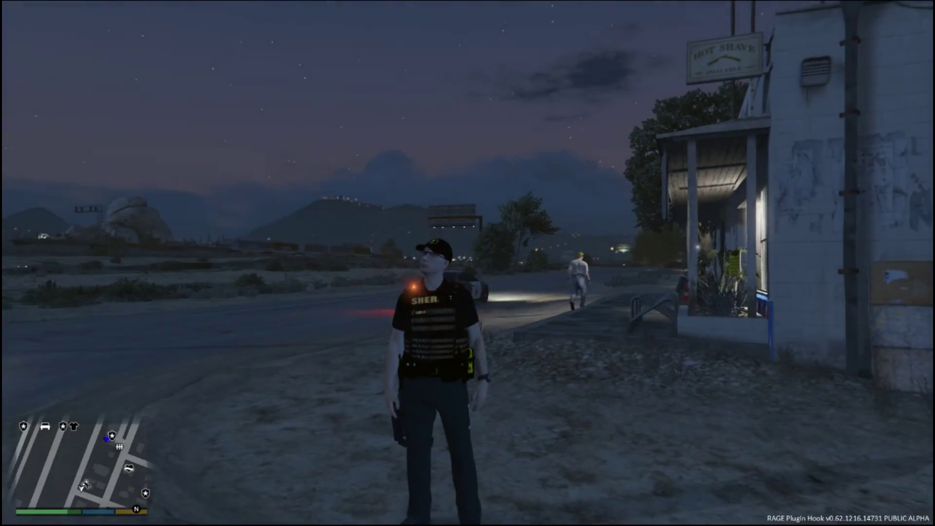
key(c)
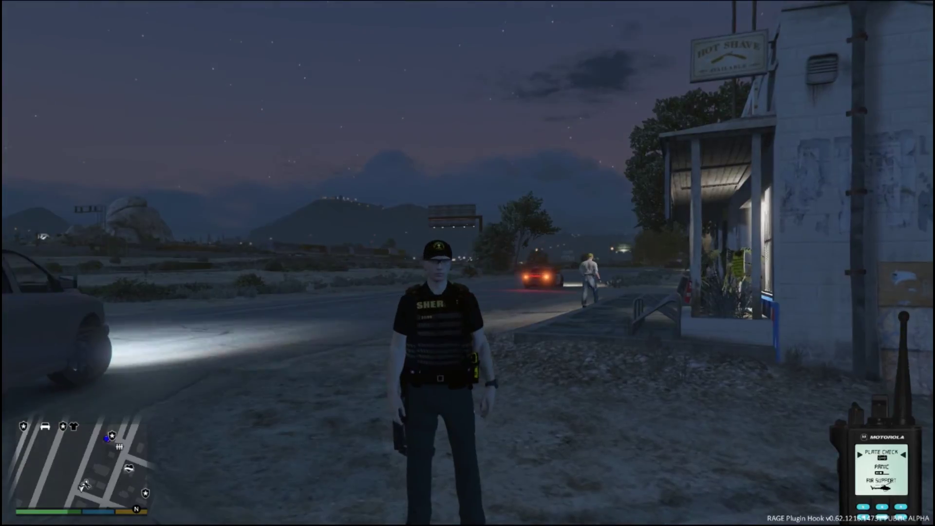
key(z)
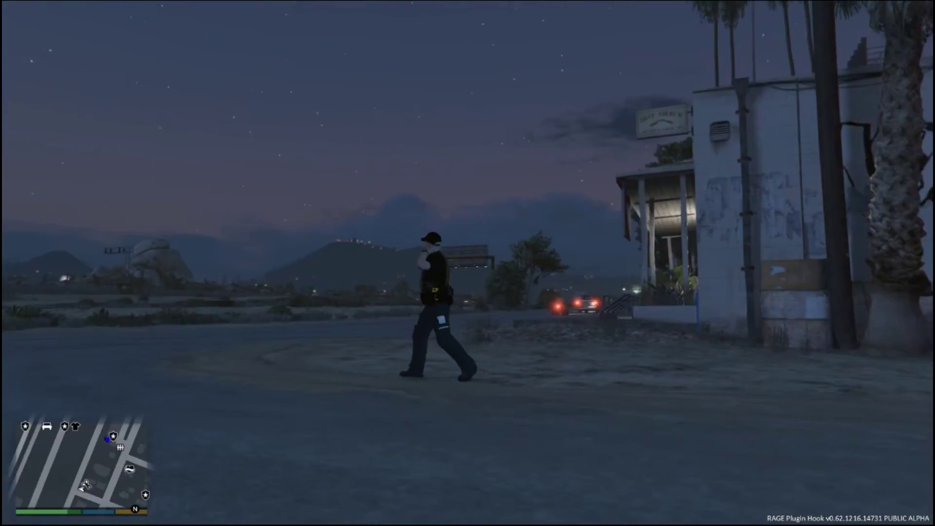
Run the deputy along the barber and auto shop storefronts after the pedestrian, and turn back towards the arriving patrol cars.
key(w)
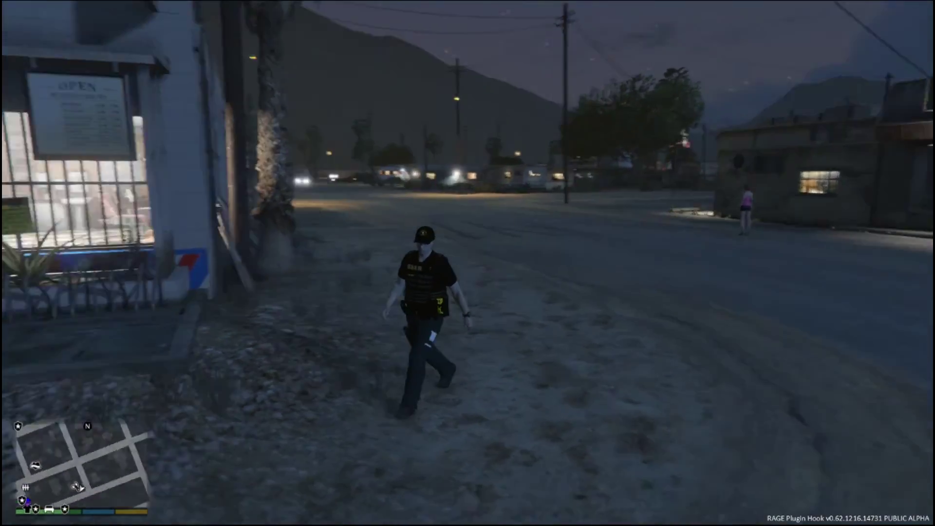
key(w)
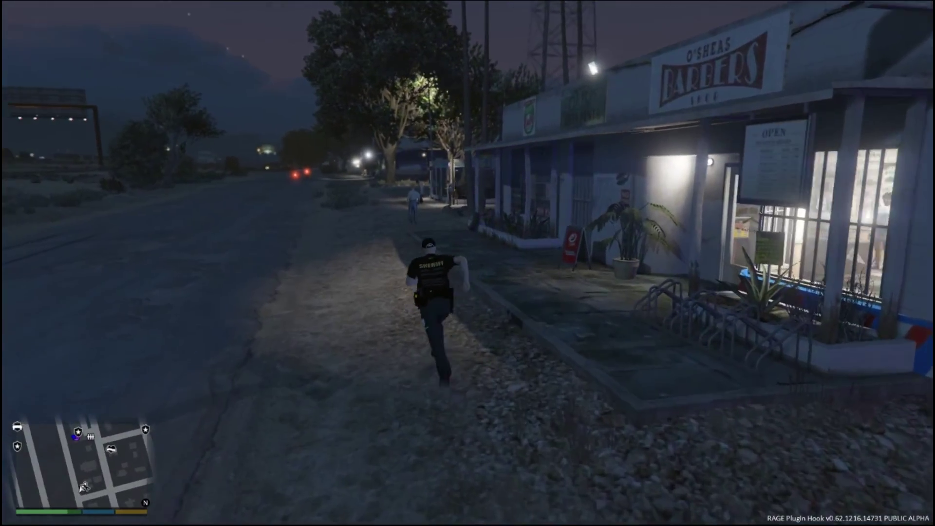
key(w)
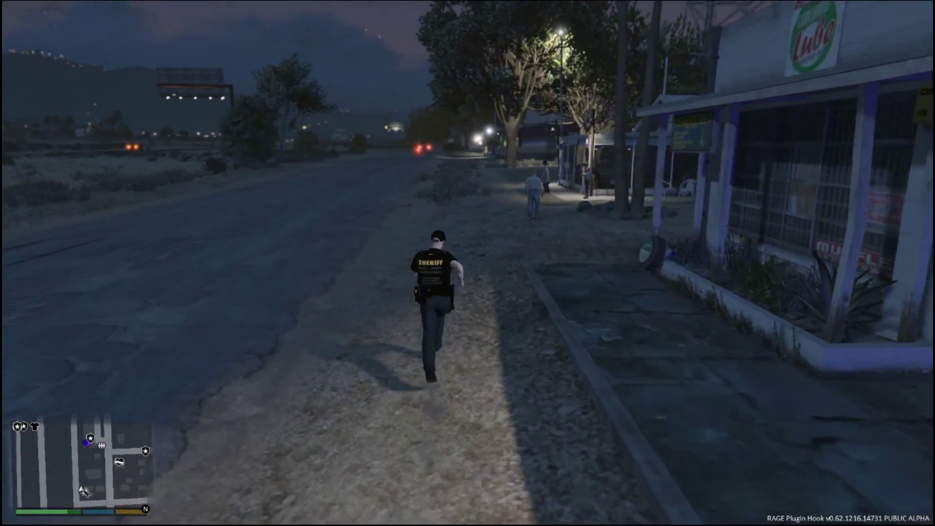
key(w)
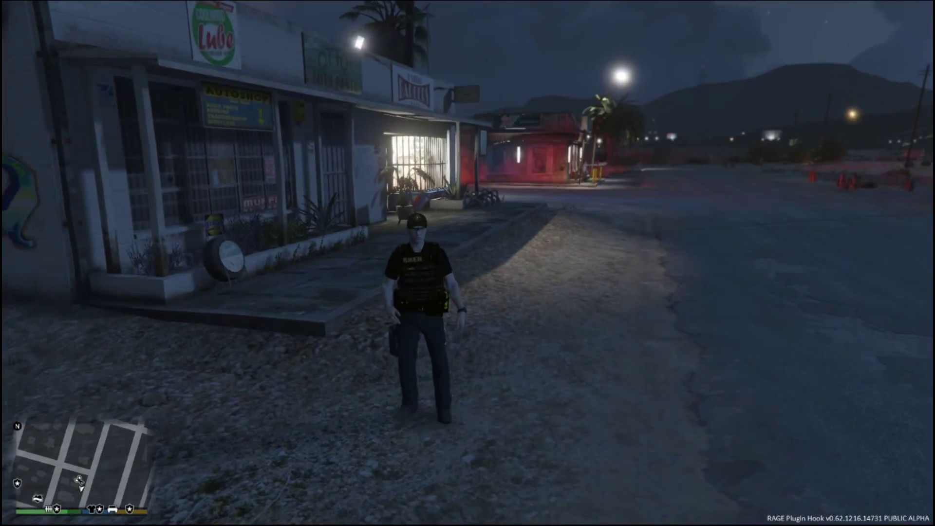
key(w)
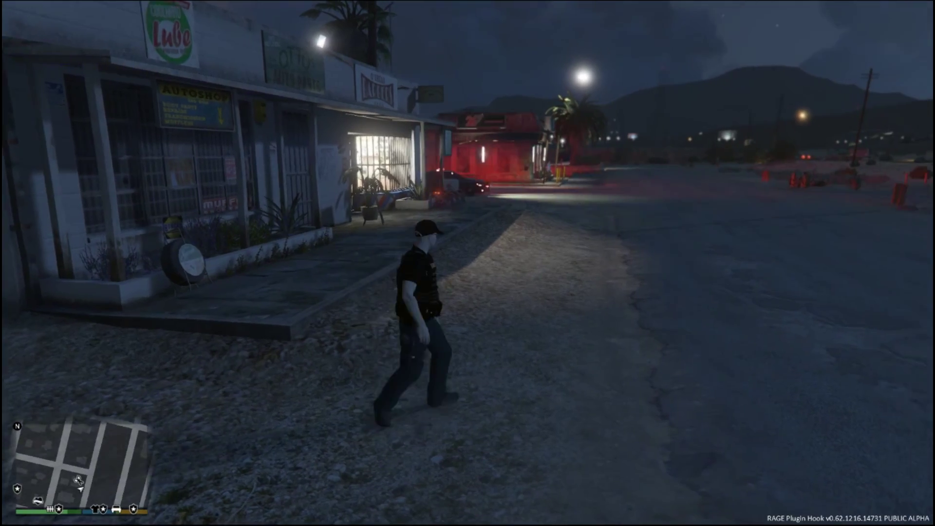
key(w)
key(w)
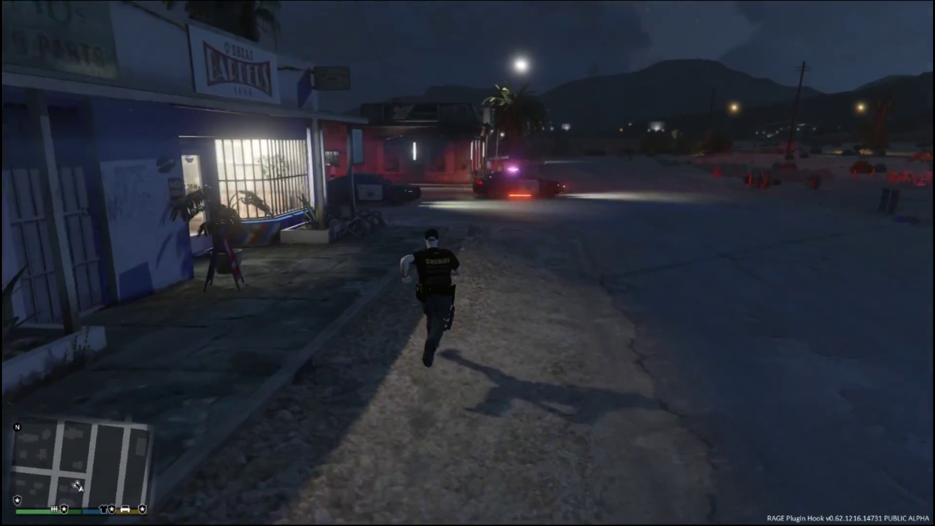
Move the deputy past the barber shop to the officers and patrol cars gathered at the street corner.
key(w)
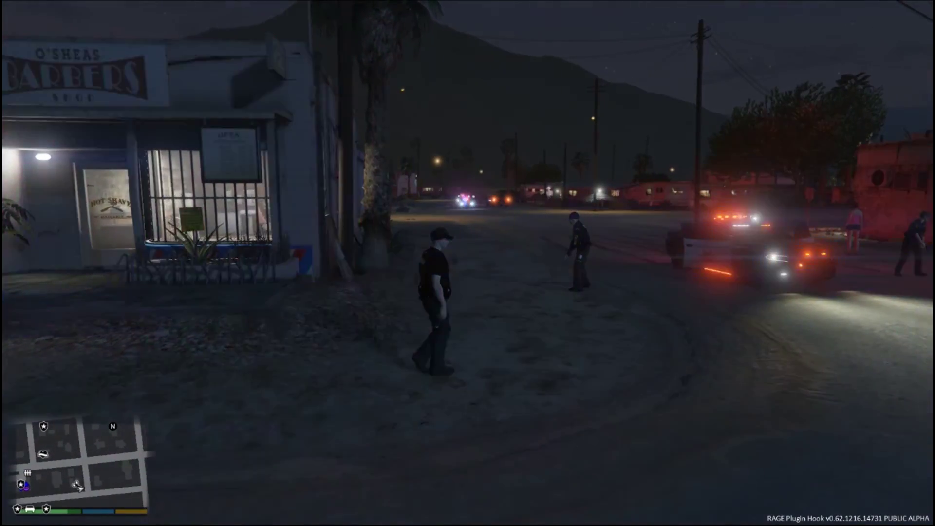
key(w)
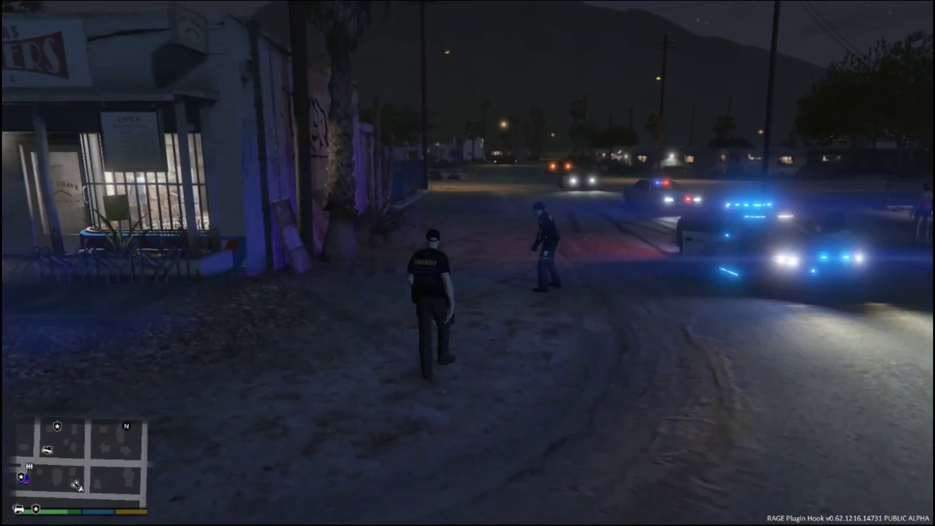
key(w)
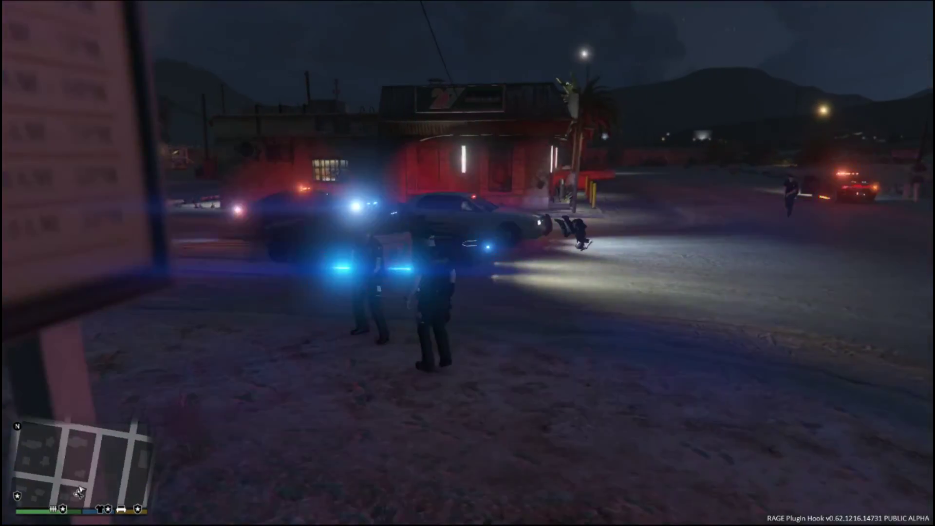
key(w)
key(w)
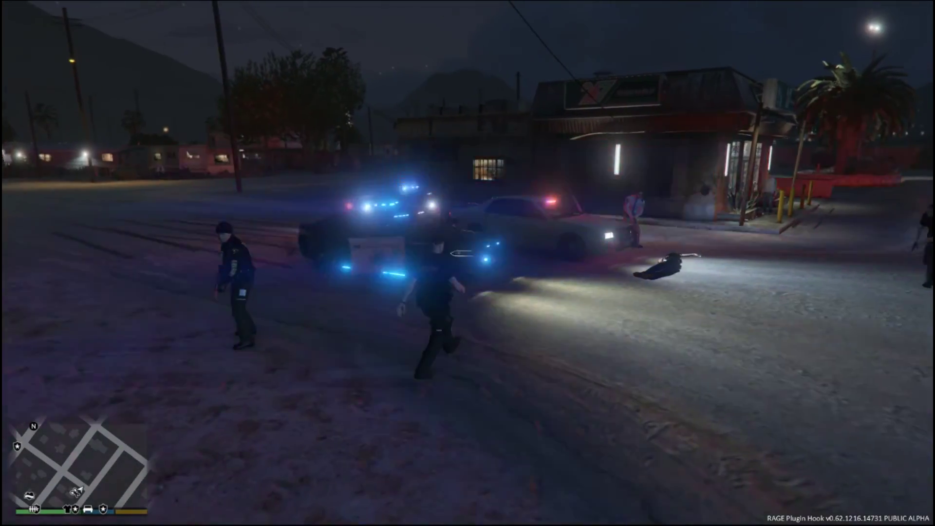